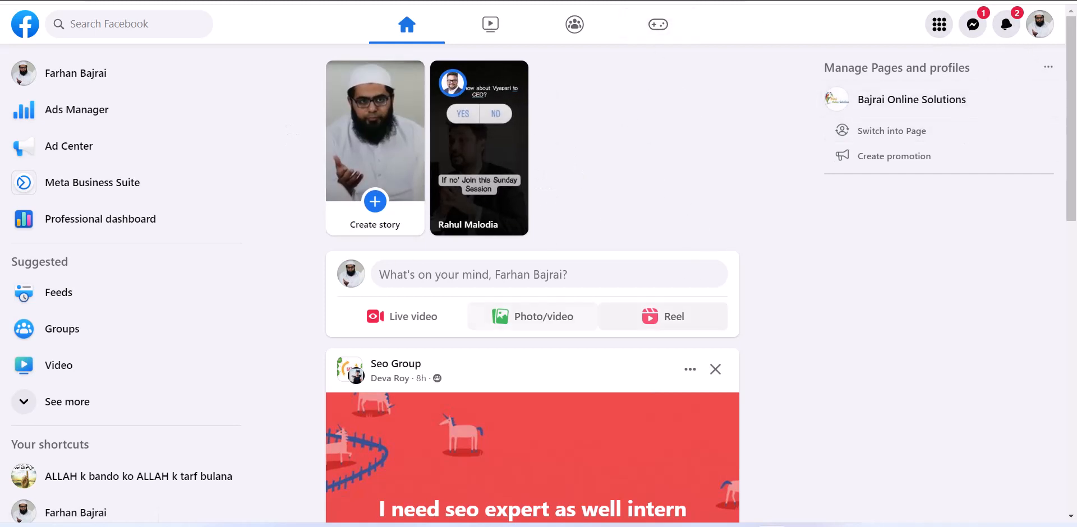
Step: Open Ads Manager and look through the ad sets and ads levels, returning to the campaigns list
{"action": "left_click", "coordinate": [87, 117]}
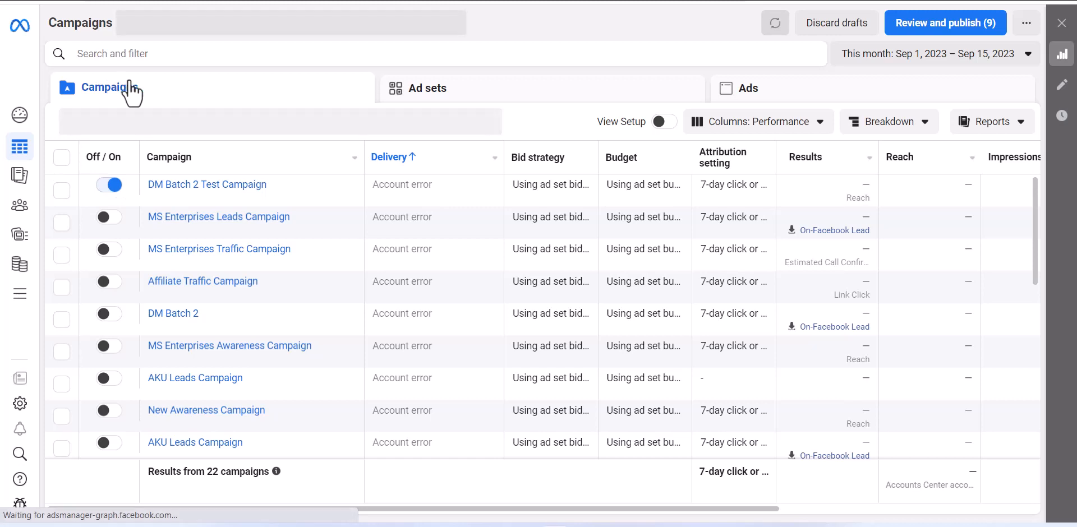
{"action": "left_click", "coordinate": [483, 93]}
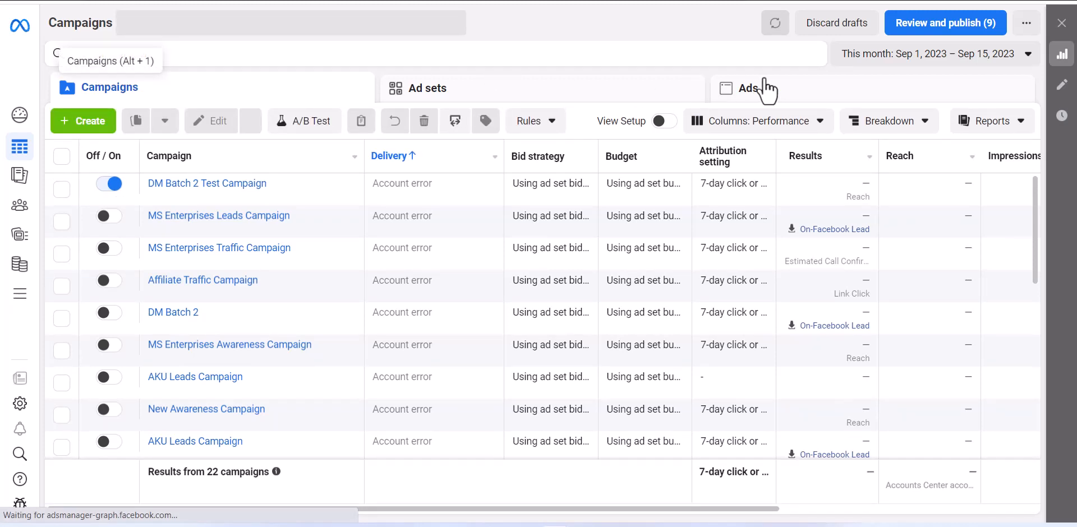
{"action": "left_click", "coordinate": [768, 91]}
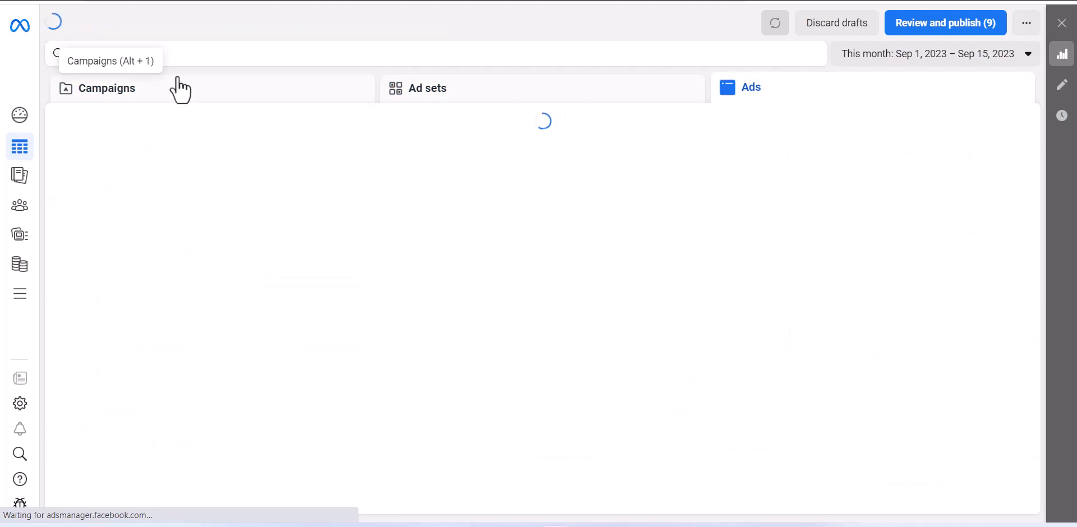
{"action": "left_click", "coordinate": [163, 94]}
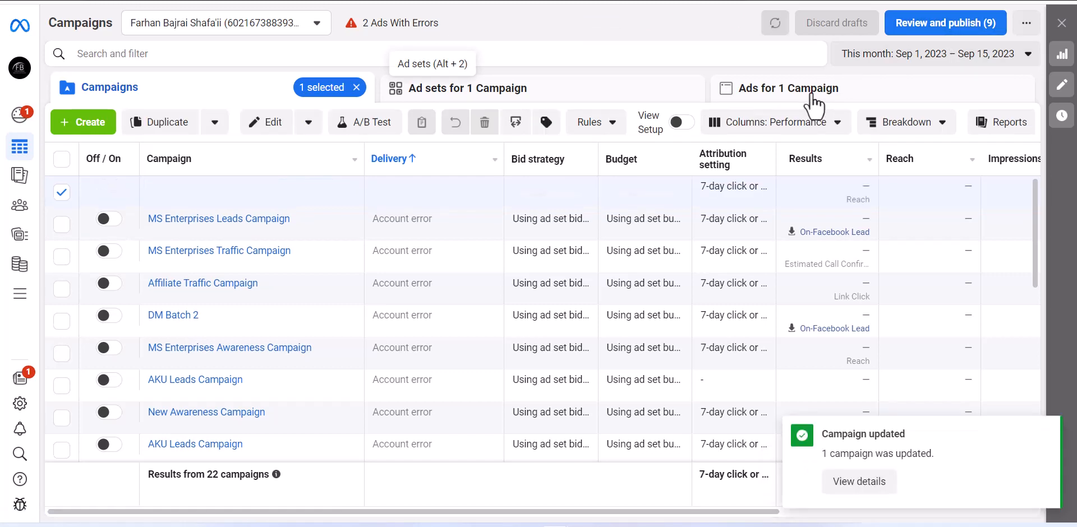
Step: Create a new campaign with the Traffic objective
{"action": "left_click", "coordinate": [93, 131]}
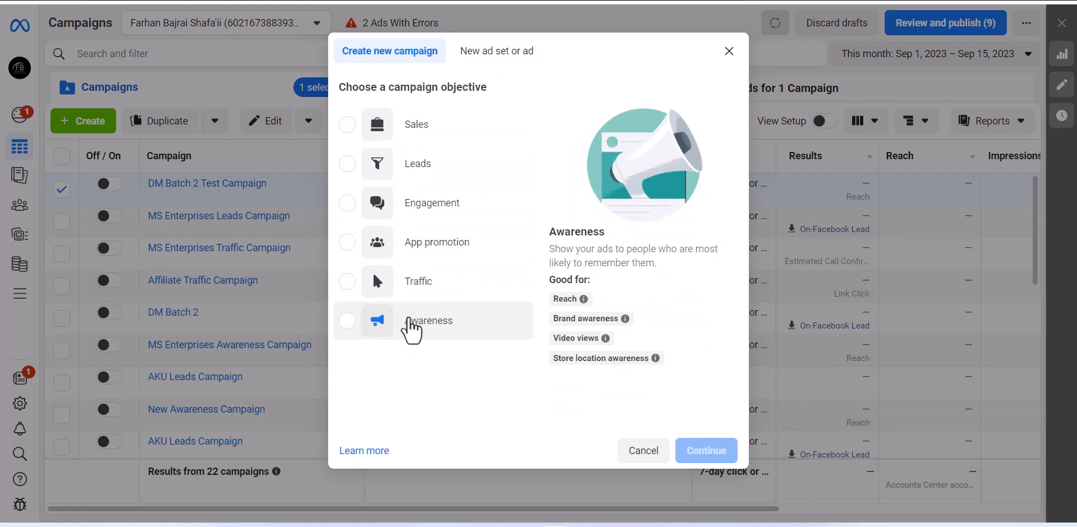
{"action": "left_click", "coordinate": [416, 287]}
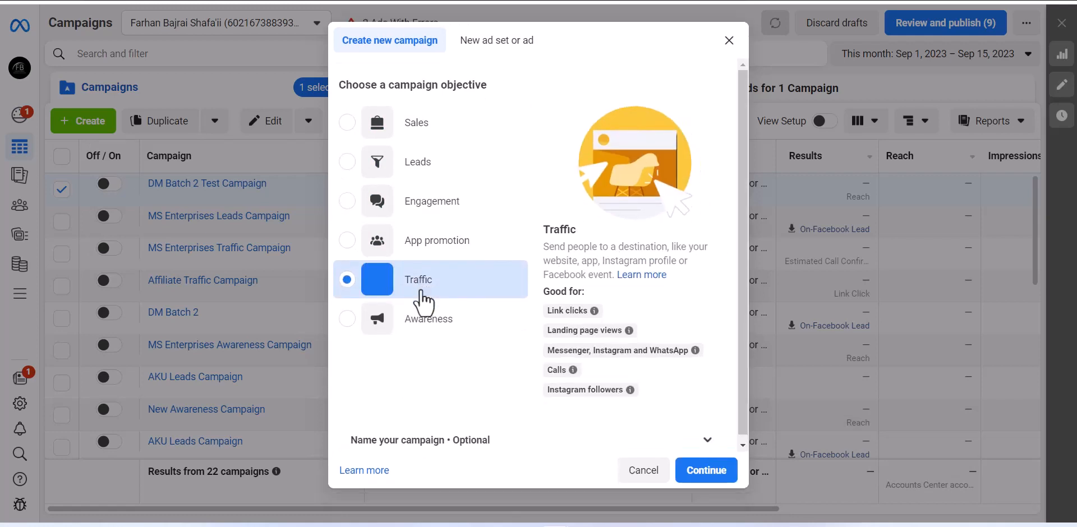
{"action": "left_click", "coordinate": [705, 473]}
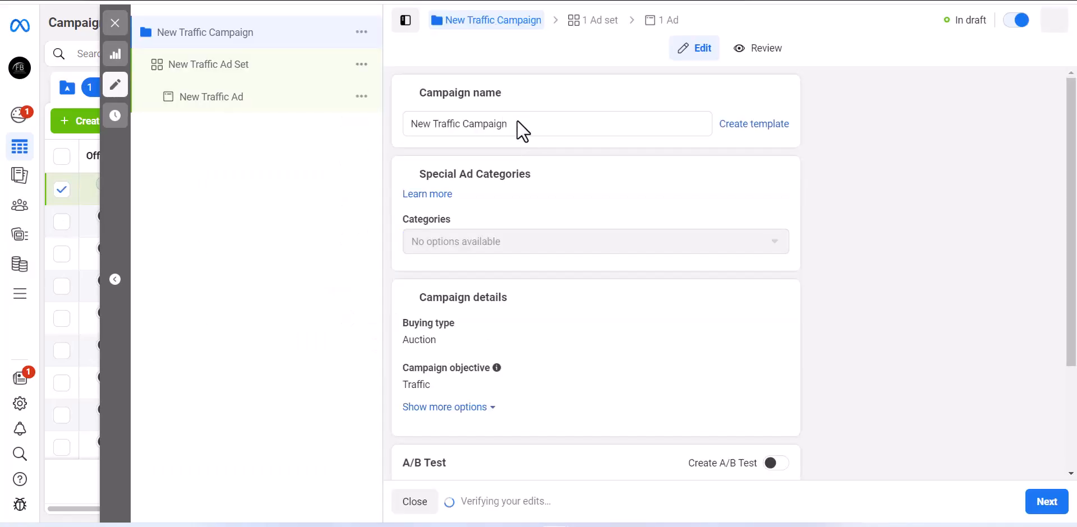
Step: Check the new campaign's name and settings without changing them, and continue to the ad set level
{"action": "triple_click", "coordinate": [500, 124]}
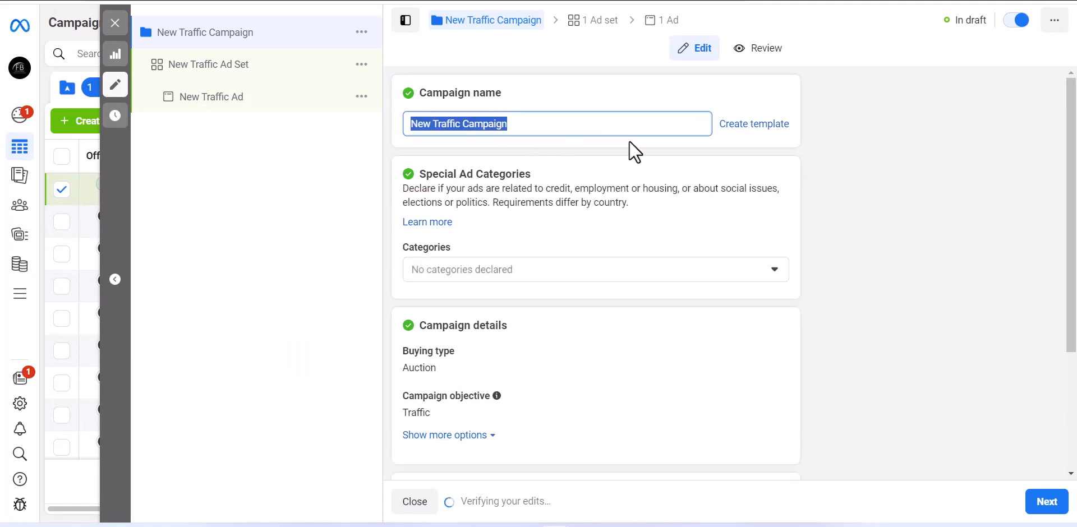
{"action": "scroll", "coordinate": [591, 178], "scroll_direction": "down", "scroll_amount": 3}
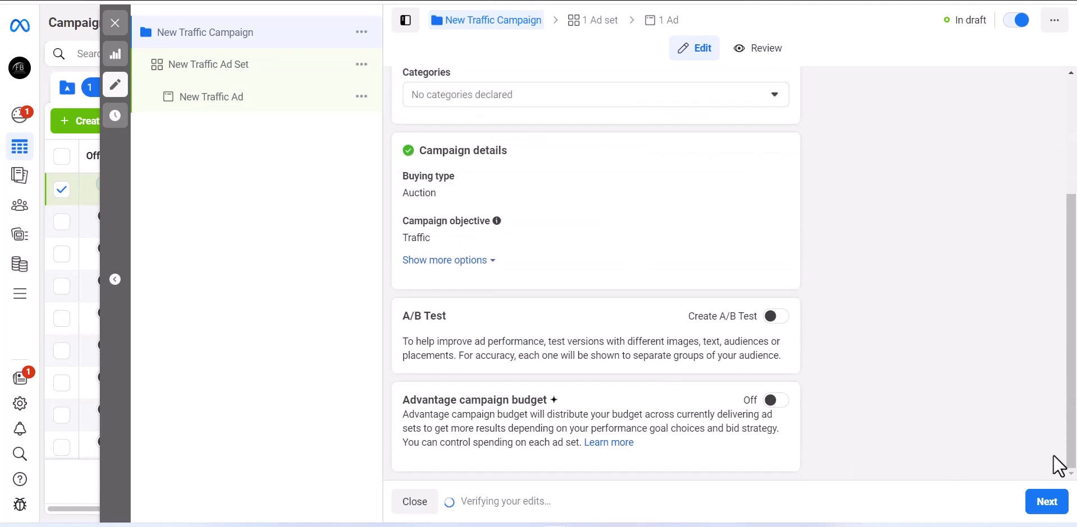
{"action": "left_click", "coordinate": [1050, 505]}
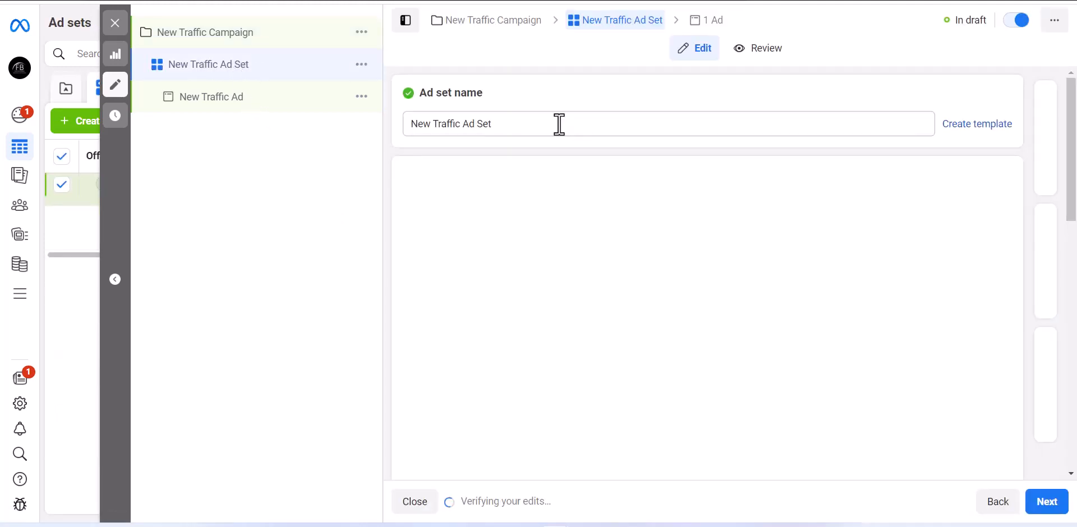
Step: Review the ad set's name, conversion location, Facebook Page, messaging apps and cost per result goal
{"action": "left_click", "coordinate": [559, 123]}
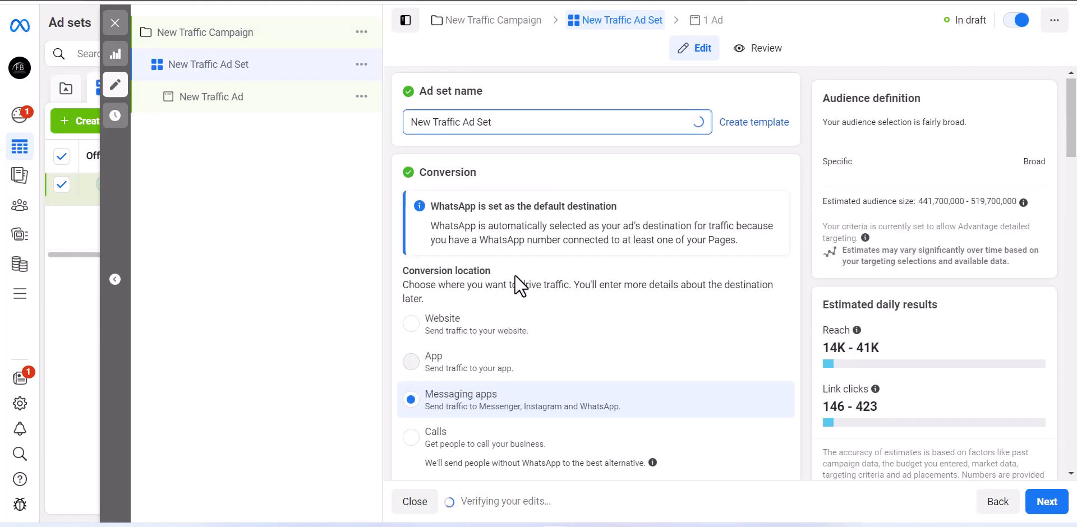
{"action": "scroll", "coordinate": [517, 281], "scroll_direction": "down", "scroll_amount": 4}
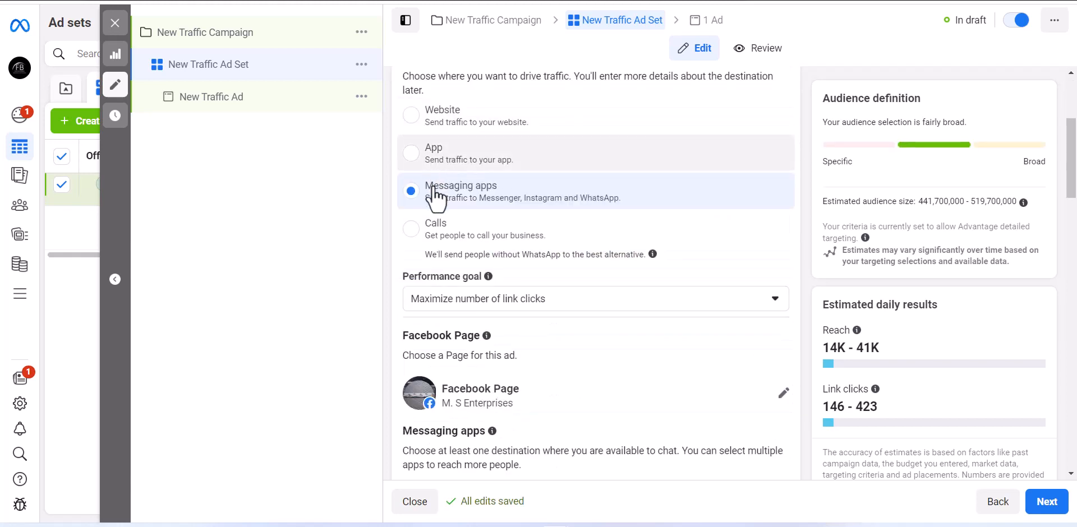
{"action": "scroll", "coordinate": [481, 252], "scroll_direction": "down", "scroll_amount": 3}
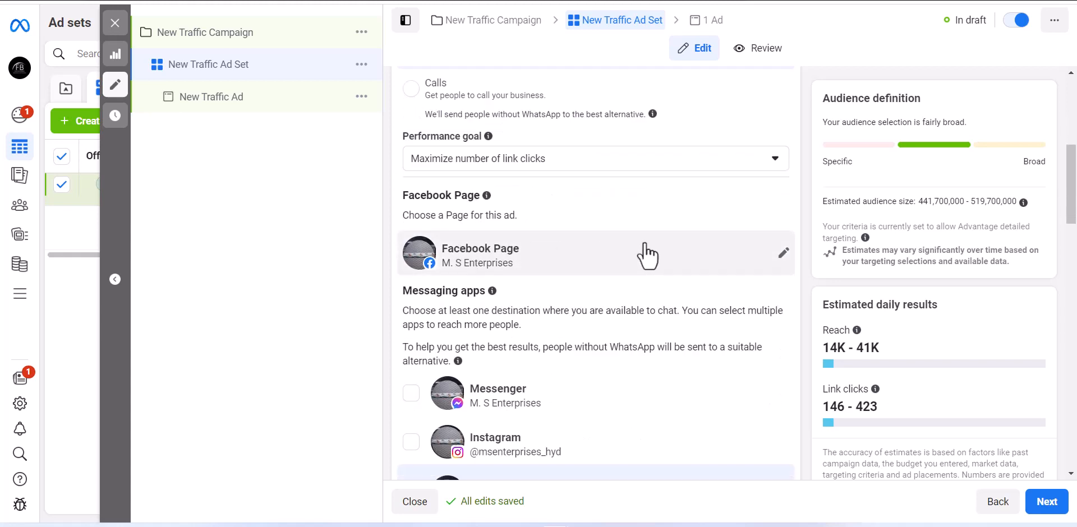
{"action": "scroll", "coordinate": [645, 253], "scroll_direction": "down", "scroll_amount": 3}
{"action": "scroll", "coordinate": [421, 230], "scroll_direction": "down", "scroll_amount": 9}
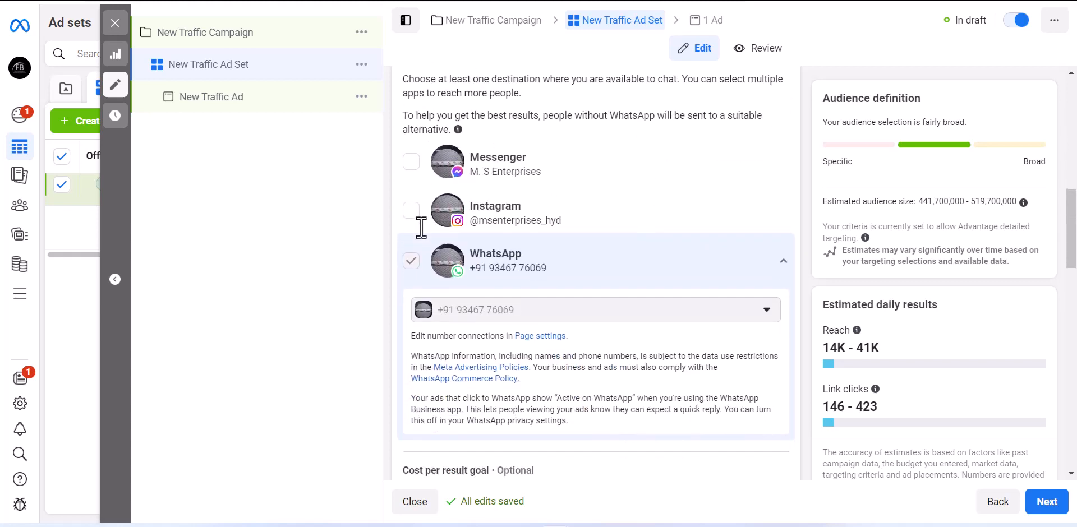
{"action": "left_click", "coordinate": [497, 166]}
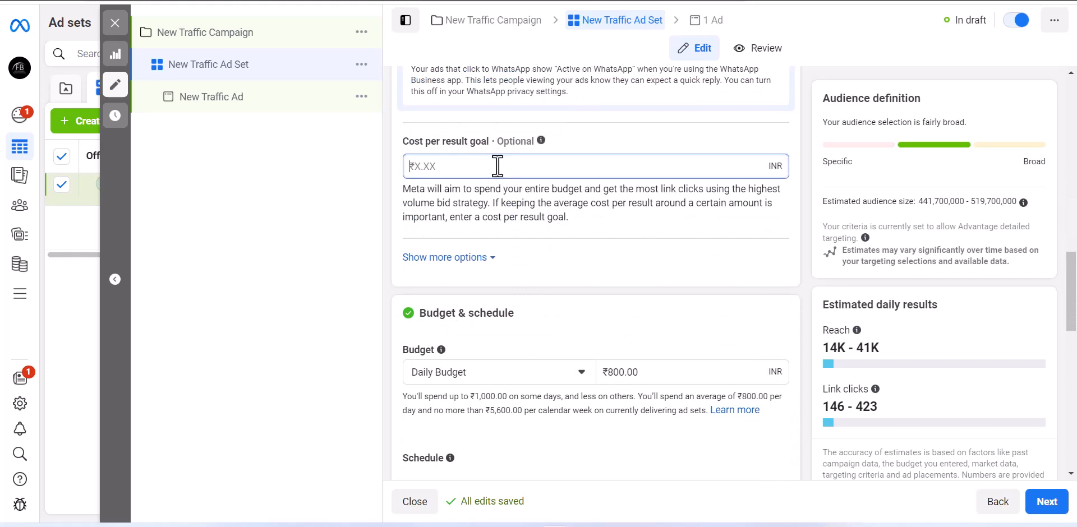
Step: Set the ad set's daily budget to ₹100
{"action": "scroll", "coordinate": [497, 166], "scroll_direction": "down", "scroll_amount": 3}
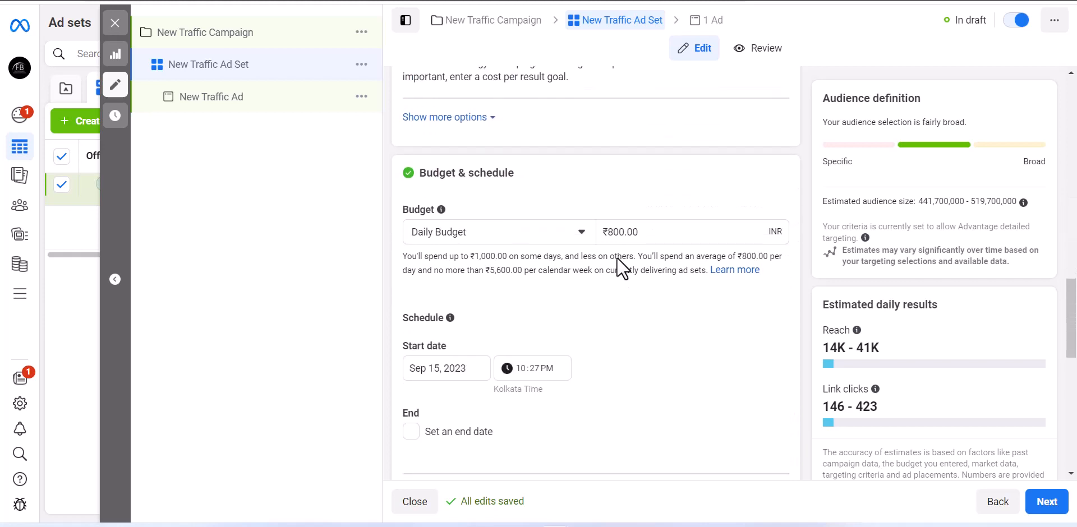
{"action": "double_click", "coordinate": [613, 238]}
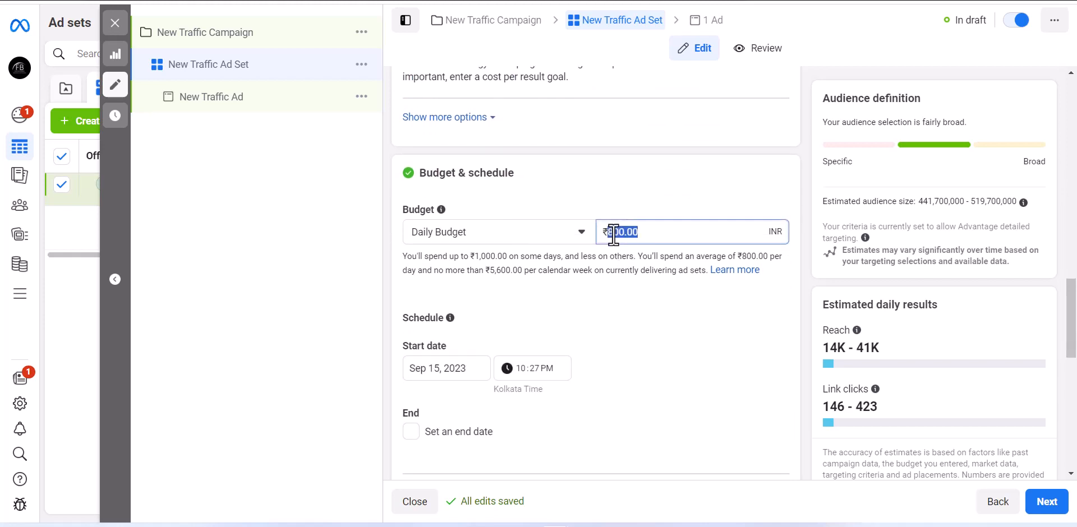
{"action": "type", "text": "1000"}
{"action": "key", "text": "BackSpace"}
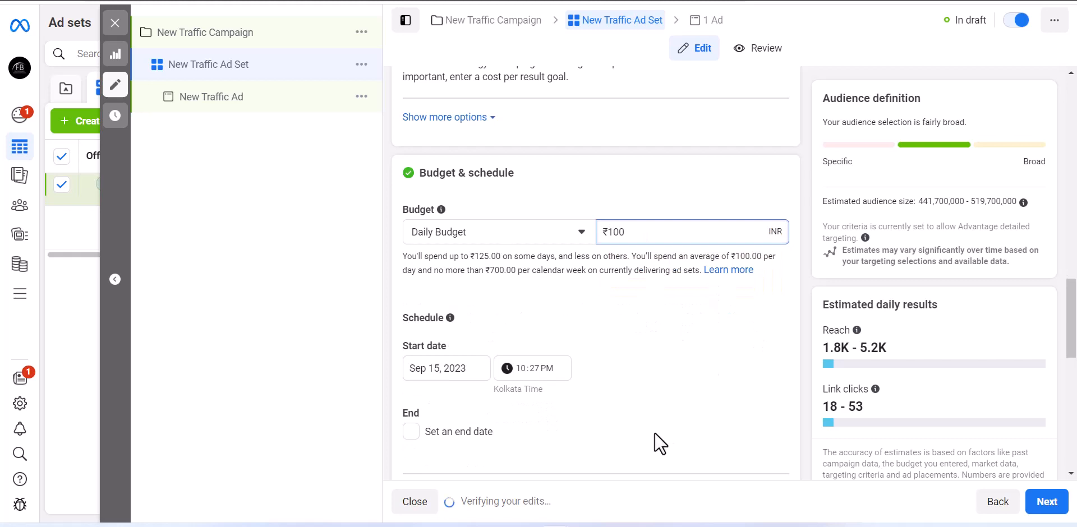
Step: Review the ad set's schedule, audience and placement settings, and continue to the ad level
{"action": "scroll", "coordinate": [655, 432], "scroll_direction": "down", "scroll_amount": 1}
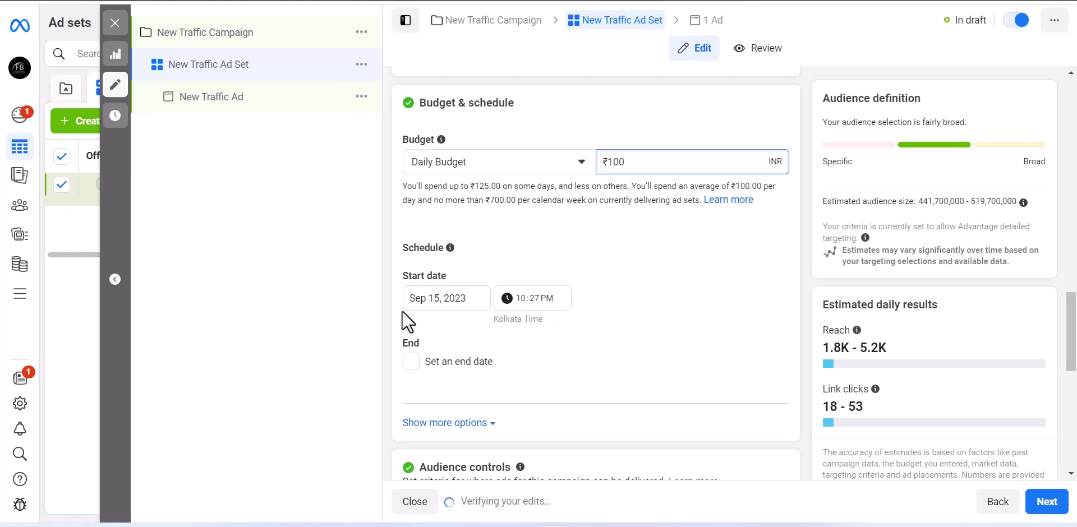
{"action": "left_click", "coordinate": [428, 297]}
{"action": "left_click", "coordinate": [643, 312]}
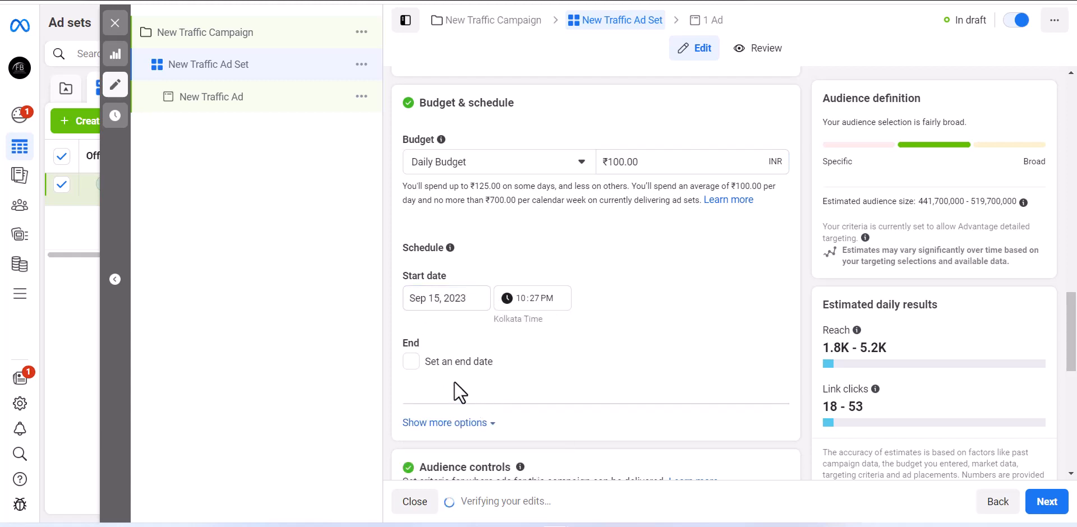
{"action": "scroll", "coordinate": [698, 363], "scroll_direction": "down", "scroll_amount": 4}
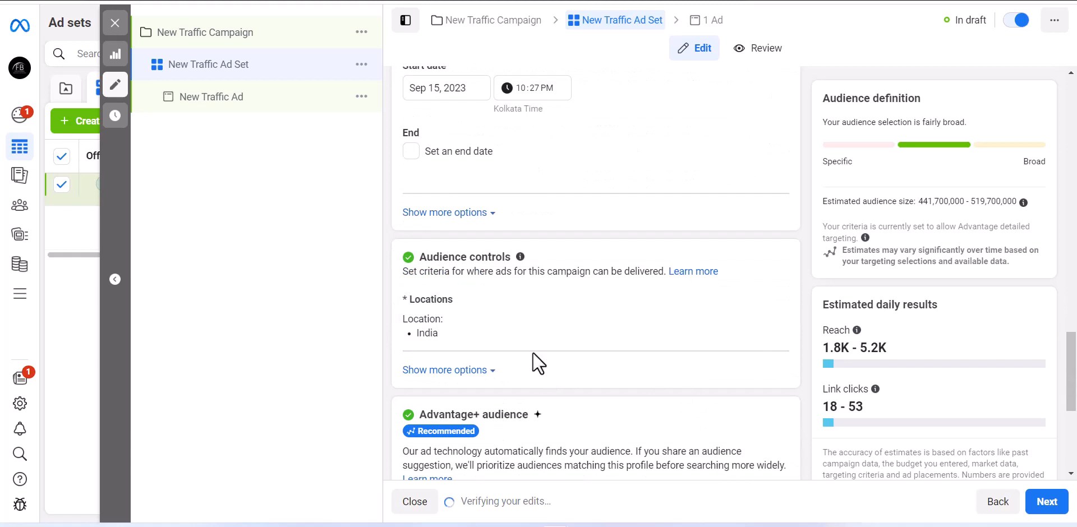
{"action": "scroll", "coordinate": [534, 362], "scroll_direction": "down", "scroll_amount": 4}
{"action": "scroll", "coordinate": [552, 348], "scroll_direction": "down", "scroll_amount": 1}
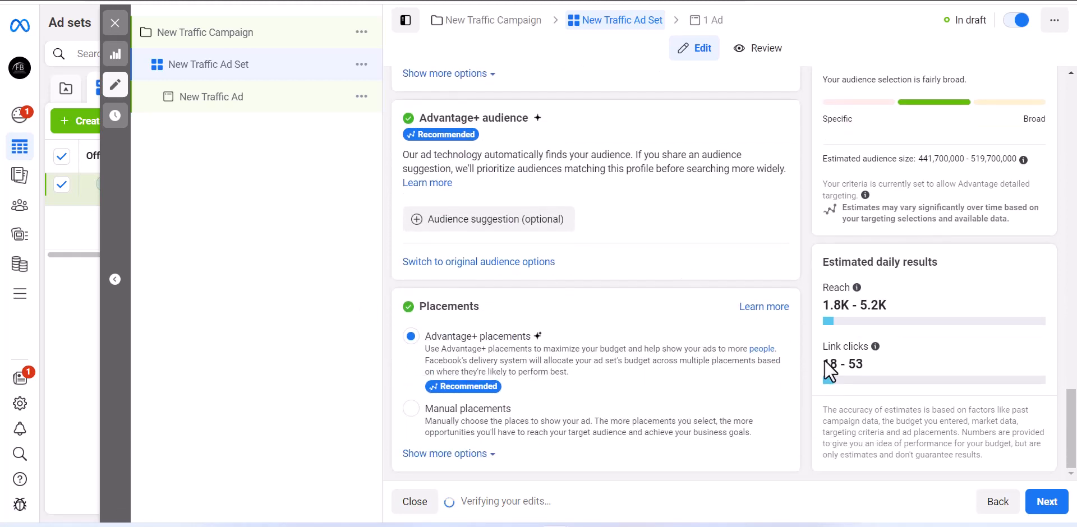
{"action": "left_click", "coordinate": [1048, 501]}
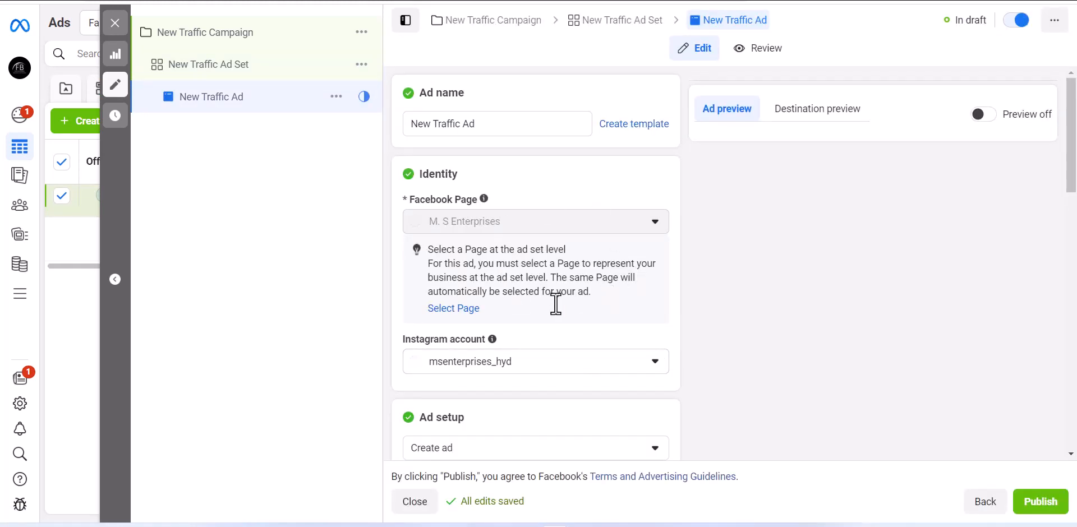
Step: Examine the ad's identity, creative source, format and primary text settings
{"action": "scroll", "coordinate": [500, 305], "scroll_direction": "down", "scroll_amount": 5}
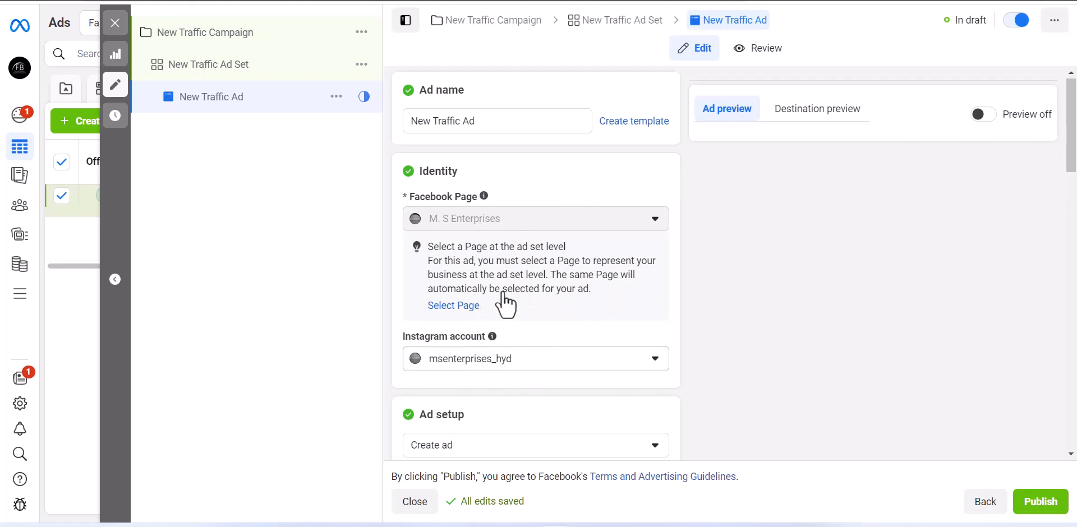
{"action": "scroll", "coordinate": [497, 286], "scroll_direction": "down", "scroll_amount": 6}
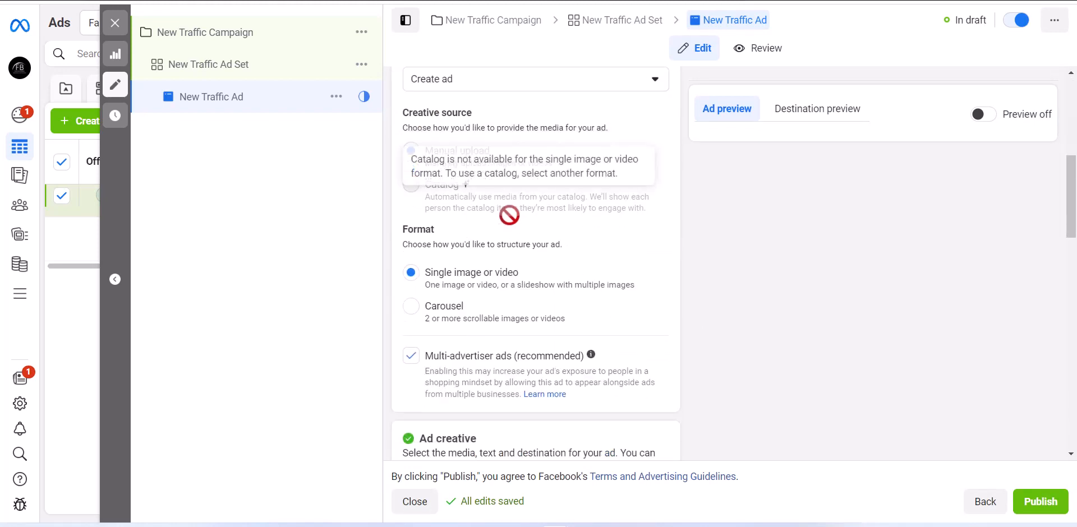
{"action": "mouse_move", "coordinate": [493, 272]}
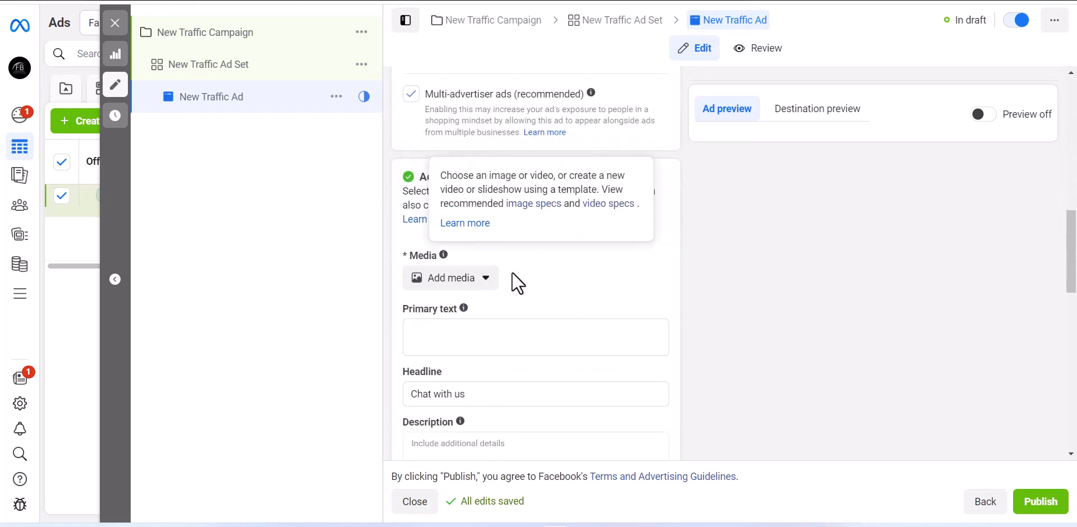
{"action": "scroll", "coordinate": [512, 281], "scroll_direction": "down", "scroll_amount": 1}
{"action": "left_click", "coordinate": [492, 269]}
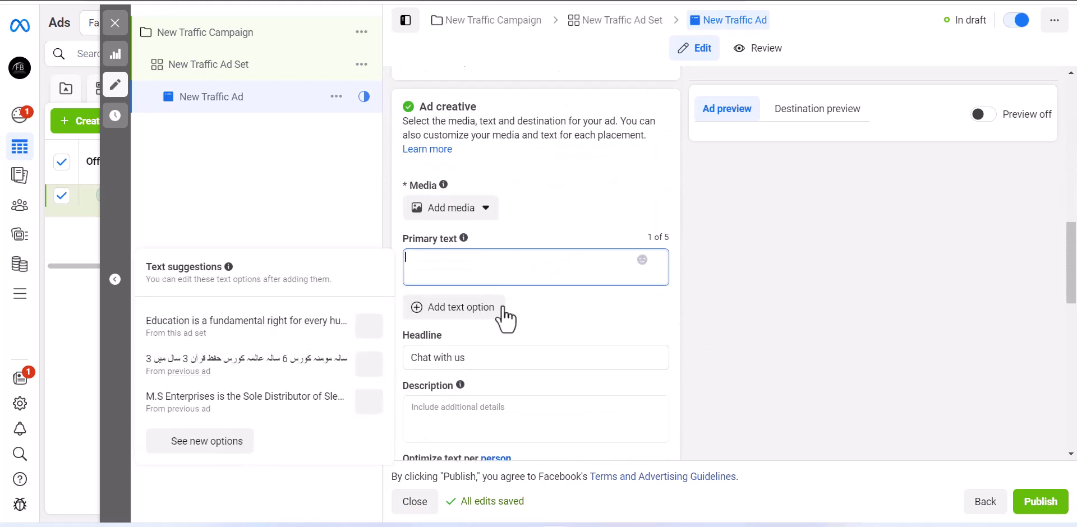
Step: View the account images available as ad media and close the media selection without choosing one
{"action": "left_click", "coordinate": [463, 212]}
{"action": "left_click", "coordinate": [471, 241]}
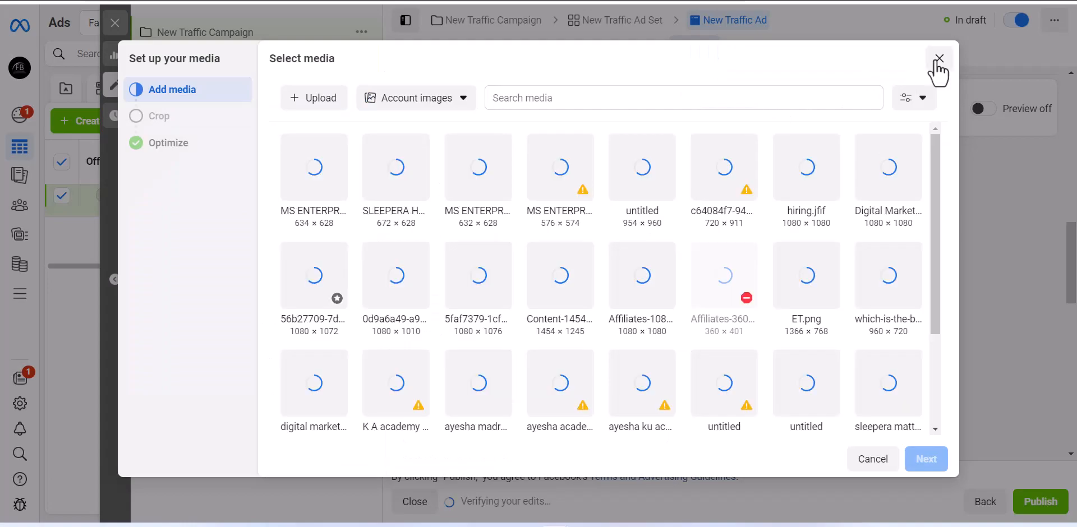
{"action": "left_click", "coordinate": [938, 60]}
Step: Review the ad's call-to-action choices, message template and tracking settings
{"action": "scroll", "coordinate": [459, 284], "scroll_direction": "down", "scroll_amount": 1}
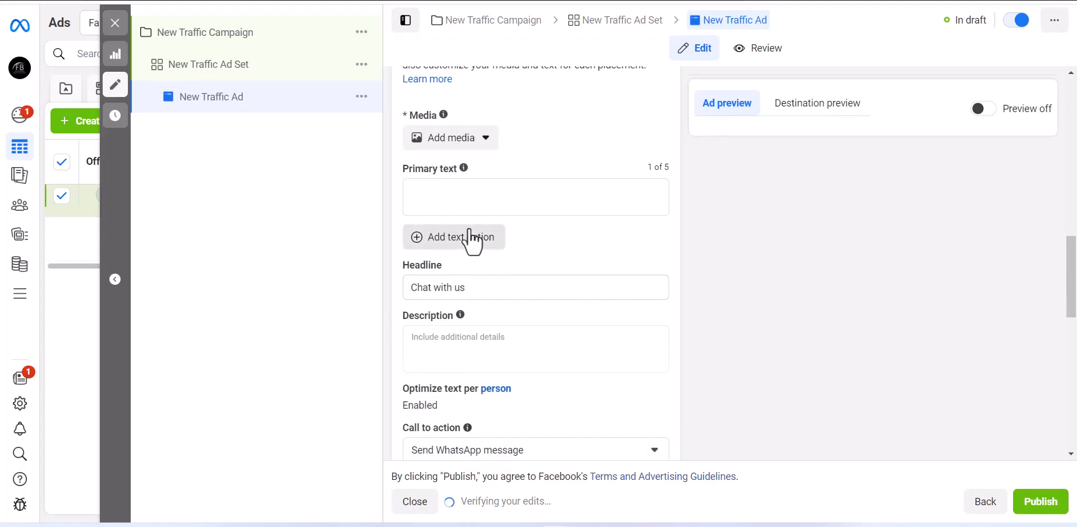
{"action": "scroll", "coordinate": [450, 287], "scroll_direction": "down", "scroll_amount": 2}
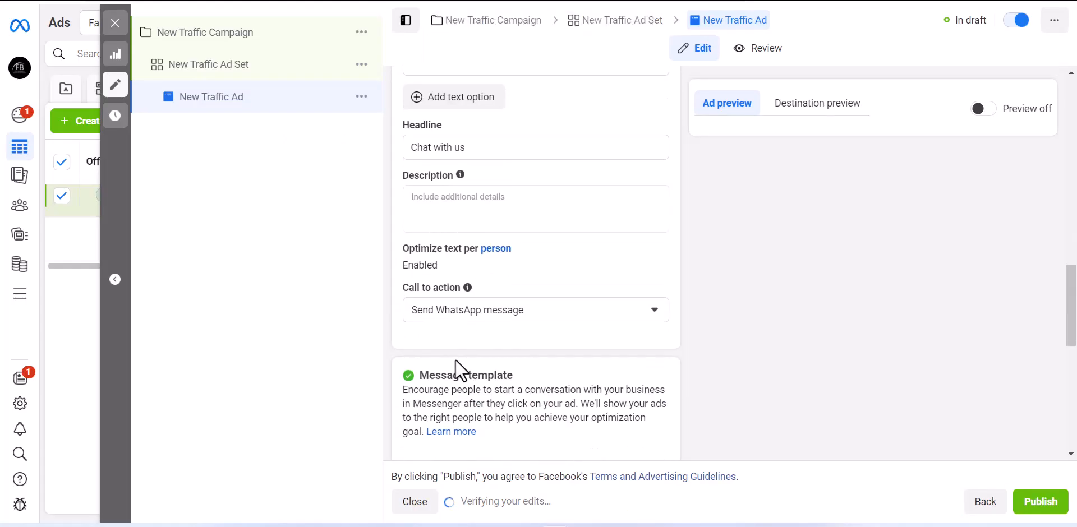
{"action": "left_click", "coordinate": [484, 317]}
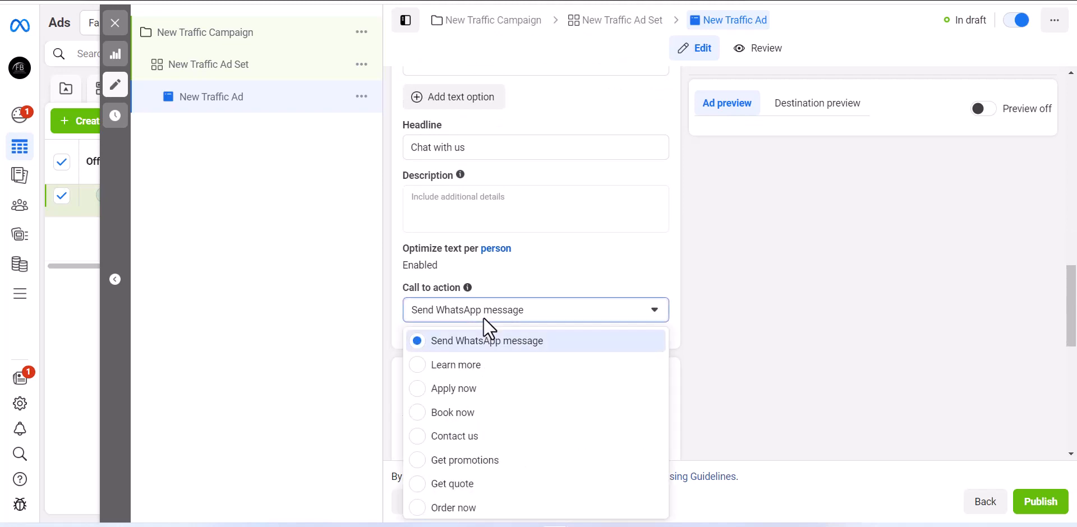
{"action": "left_click", "coordinate": [483, 317]}
{"action": "scroll", "coordinate": [486, 321], "scroll_direction": "down", "scroll_amount": 6}
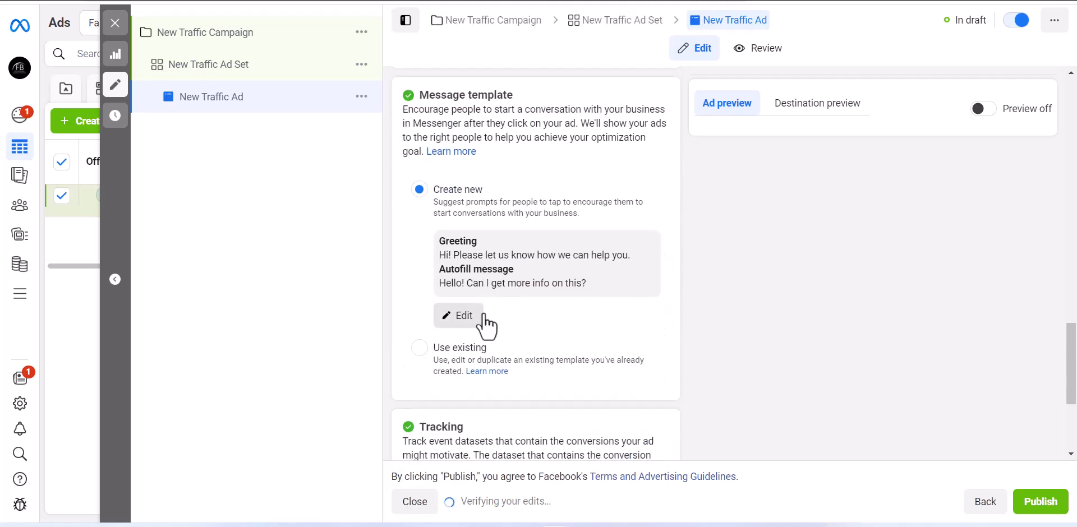
{"action": "scroll", "coordinate": [410, 332], "scroll_direction": "down", "scroll_amount": 3}
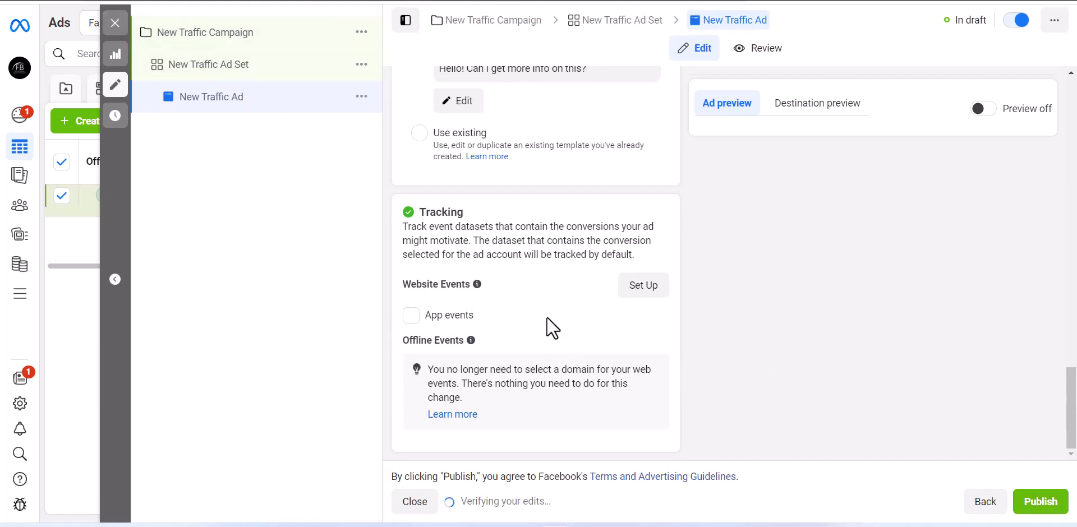
Step: Close the ad editor without publishing the draft and return to the list of campaigns
{"action": "scroll", "coordinate": [547, 323], "scroll_direction": "up", "scroll_amount": 10}
{"action": "scroll", "coordinate": [550, 330], "scroll_direction": "up", "scroll_amount": 8}
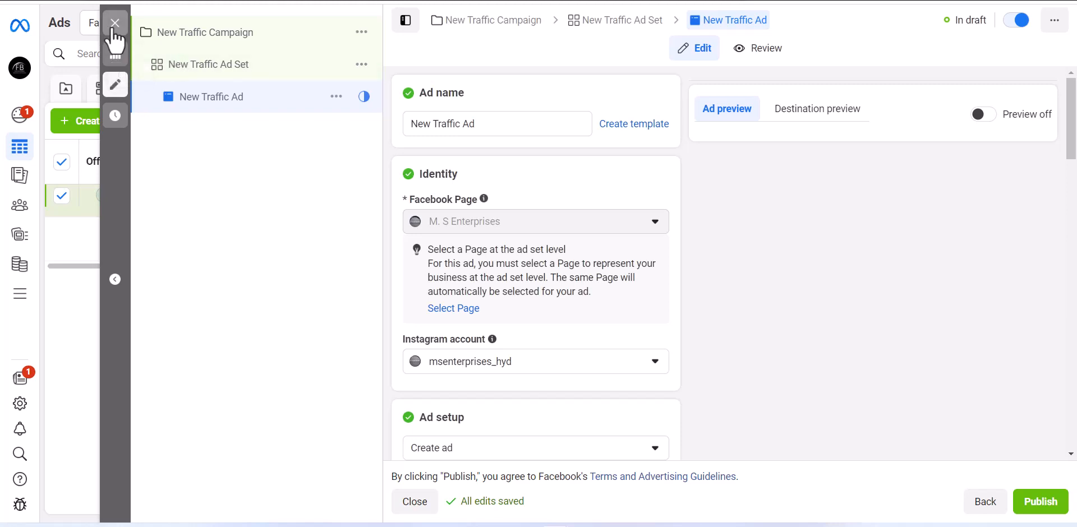
{"action": "left_click", "coordinate": [113, 29]}
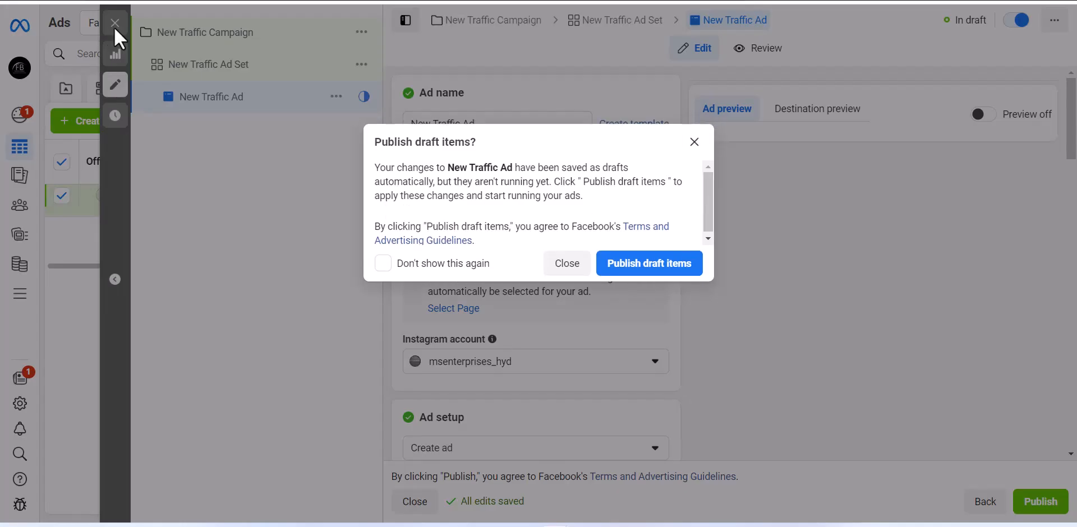
{"action": "left_click", "coordinate": [584, 269]}
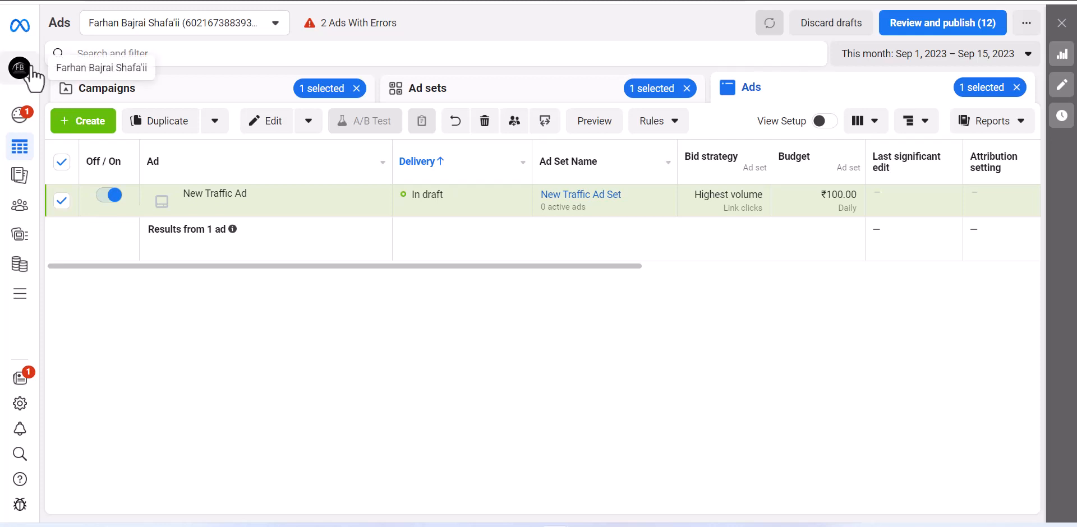
{"action": "mouse_move", "coordinate": [23, 301]}
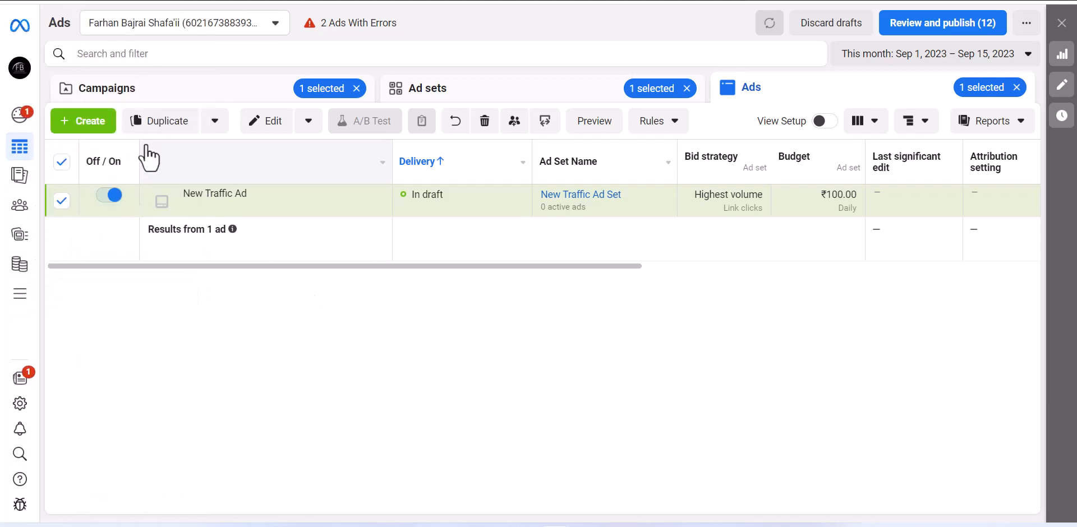
{"action": "left_click", "coordinate": [99, 89]}
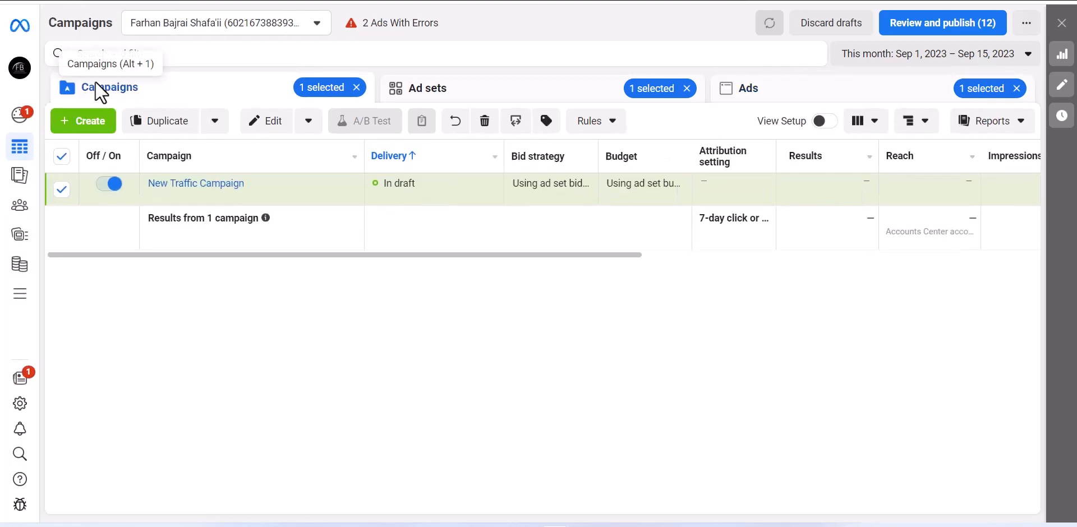
Step: Switch to the business account that has 5 business assets and turn off New Traffic Campaign
{"action": "mouse_move", "coordinate": [21, 137]}
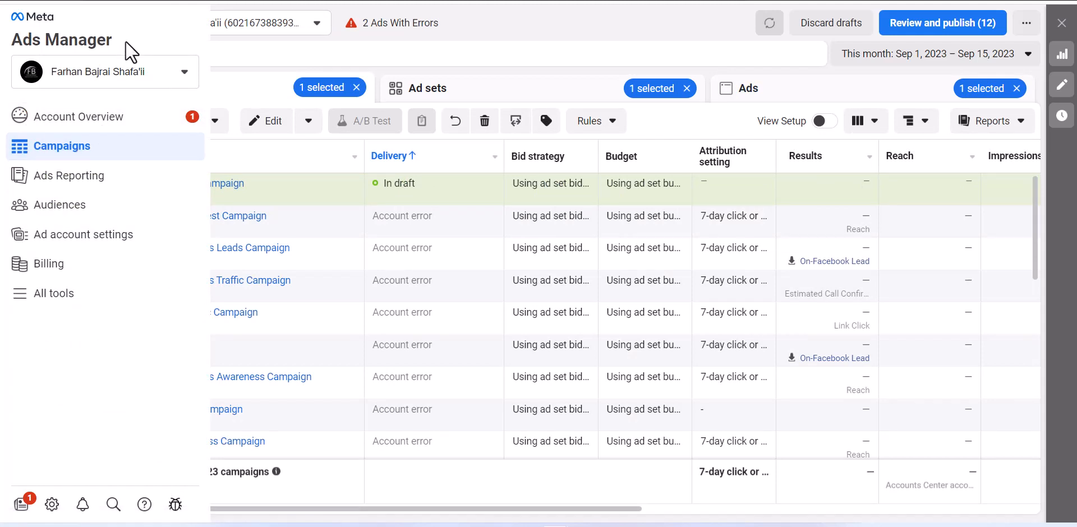
{"action": "left_click", "coordinate": [126, 66]}
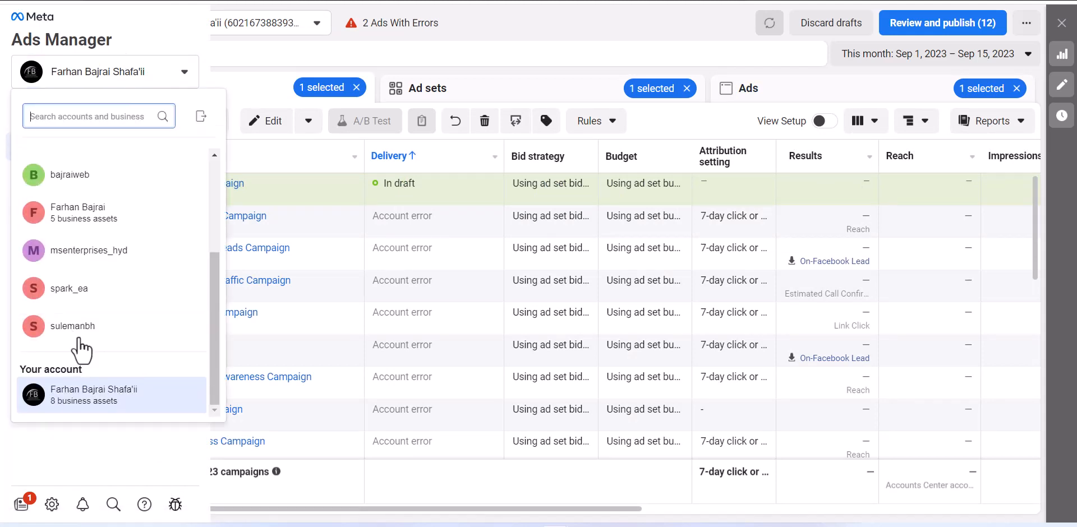
{"action": "scroll", "coordinate": [81, 350], "scroll_direction": "up", "scroll_amount": 3}
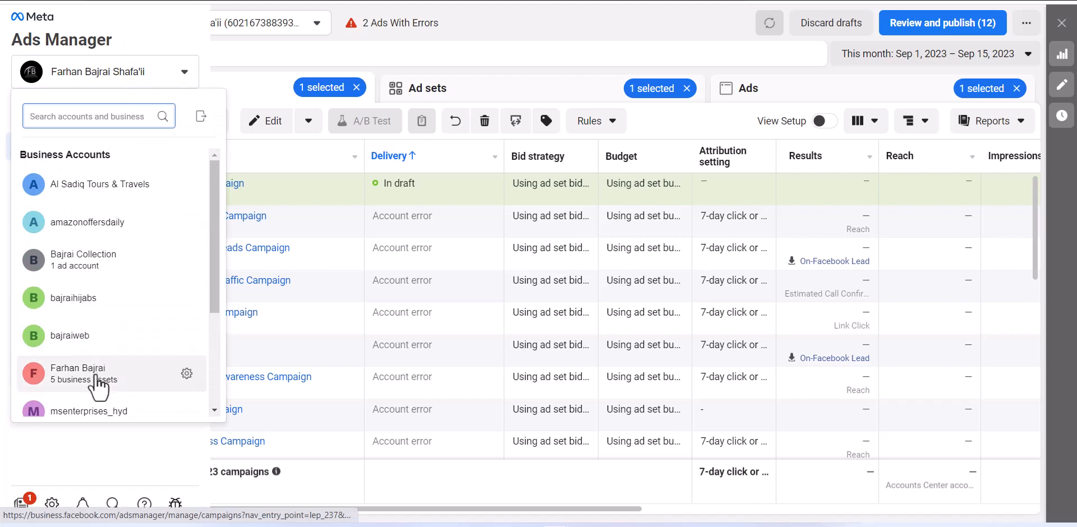
{"action": "left_click", "coordinate": [97, 377]}
{"action": "left_click", "coordinate": [97, 376]}
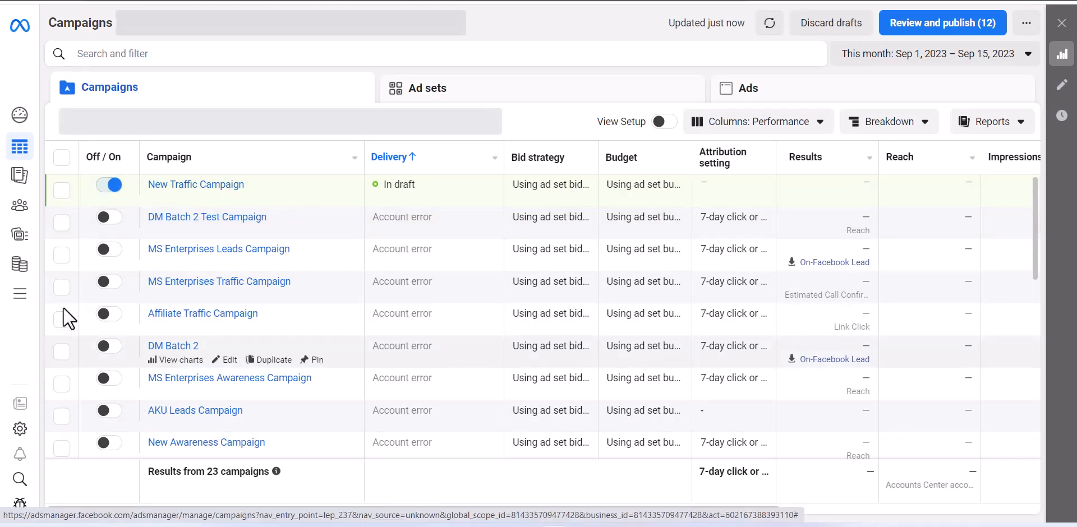
{"action": "left_click", "coordinate": [101, 187]}
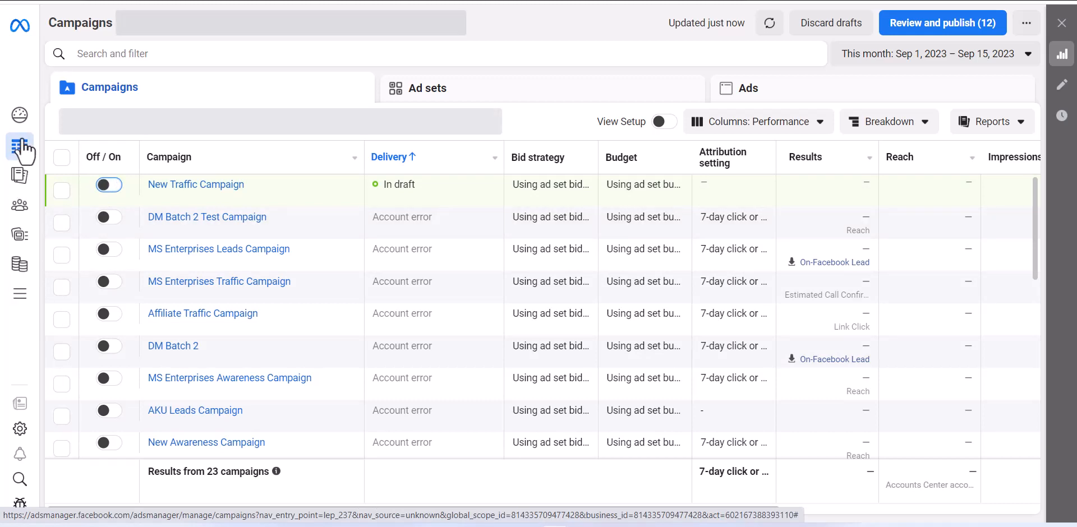
Step: Try to open Events Manager from the full set of tools, and go back to the previous page
{"action": "mouse_move", "coordinate": [16, 296]}
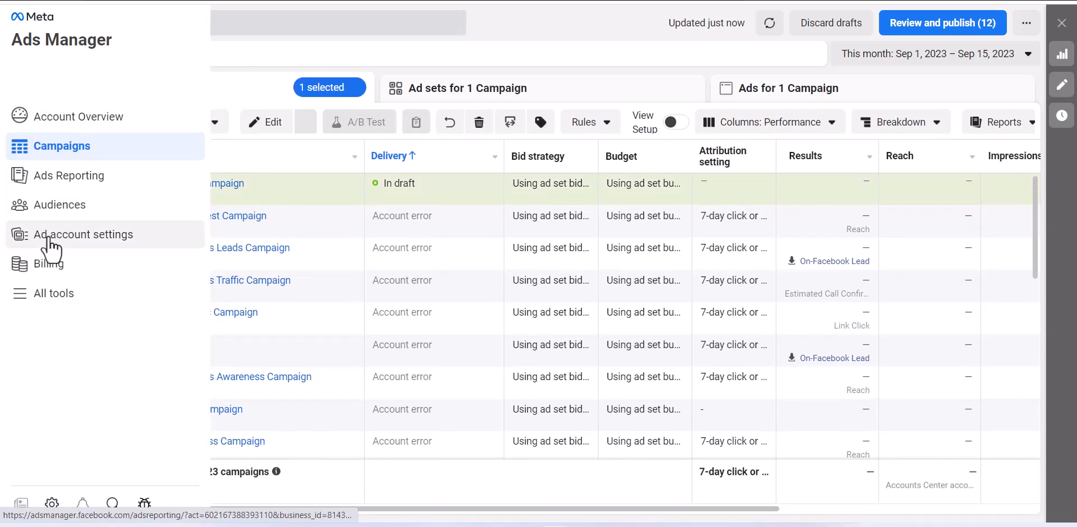
{"action": "left_click", "coordinate": [48, 300]}
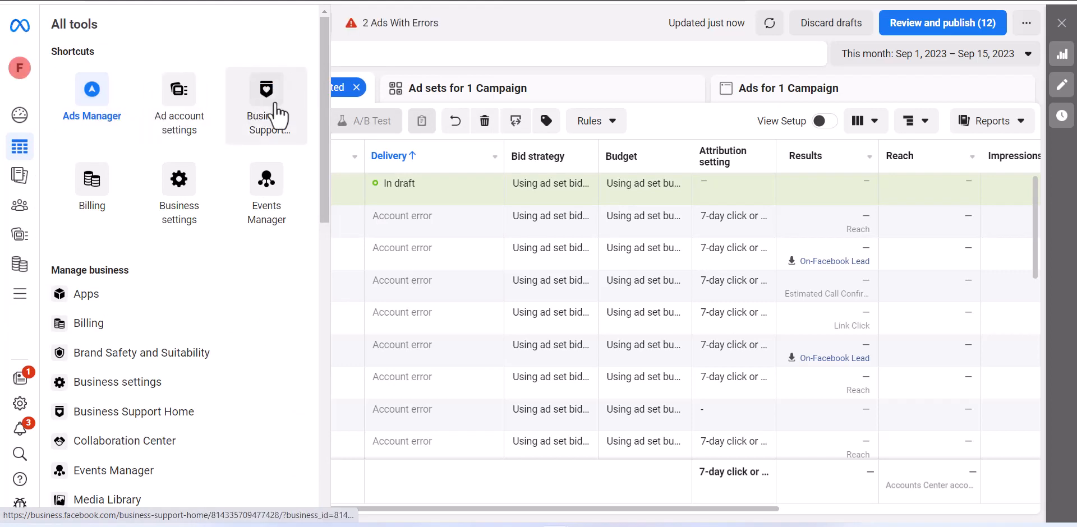
{"action": "left_click", "coordinate": [268, 216]}
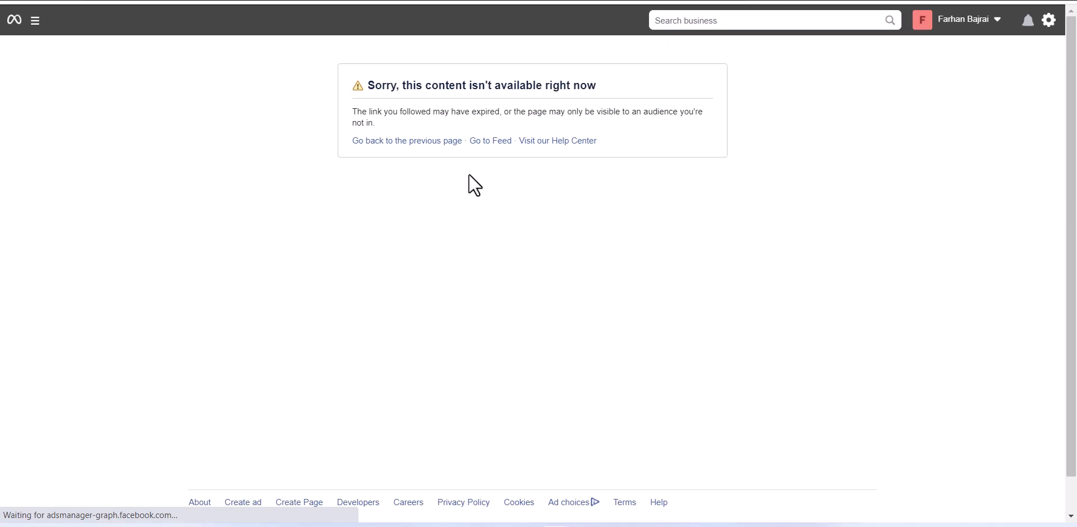
{"action": "left_click", "coordinate": [441, 147]}
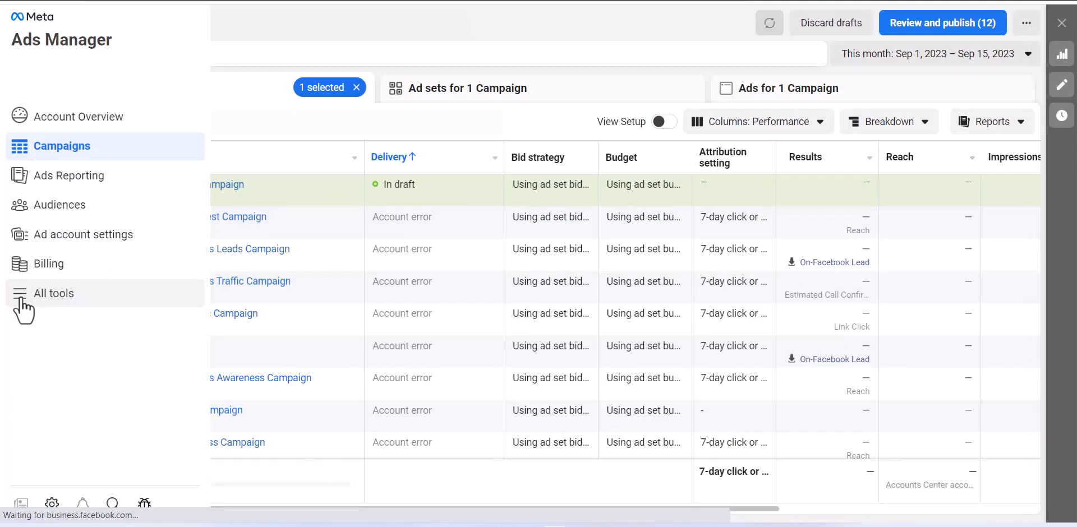
Step: Open the Audiences page and look through the existing audiences and their availability
{"action": "left_click", "coordinate": [63, 214]}
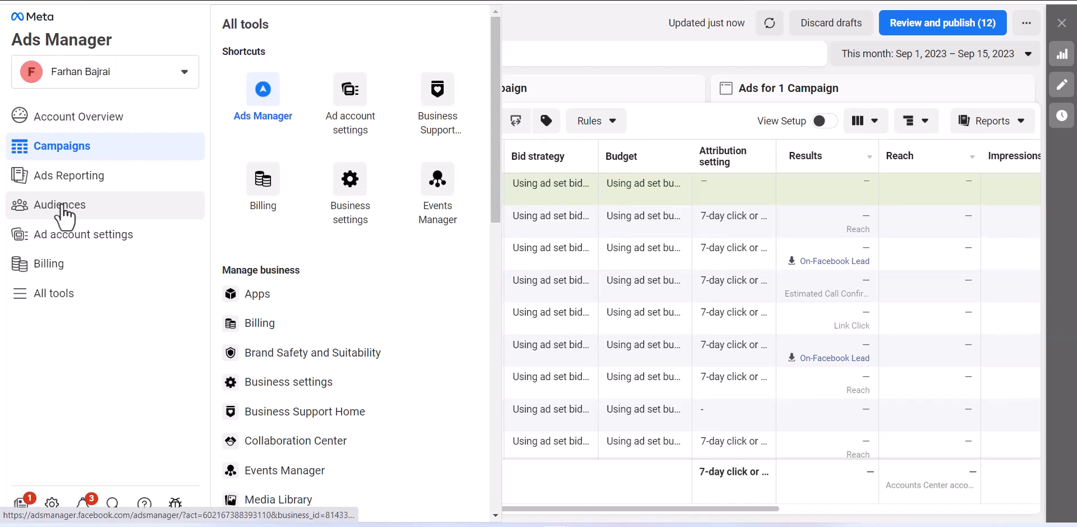
{"action": "left_click", "coordinate": [63, 206]}
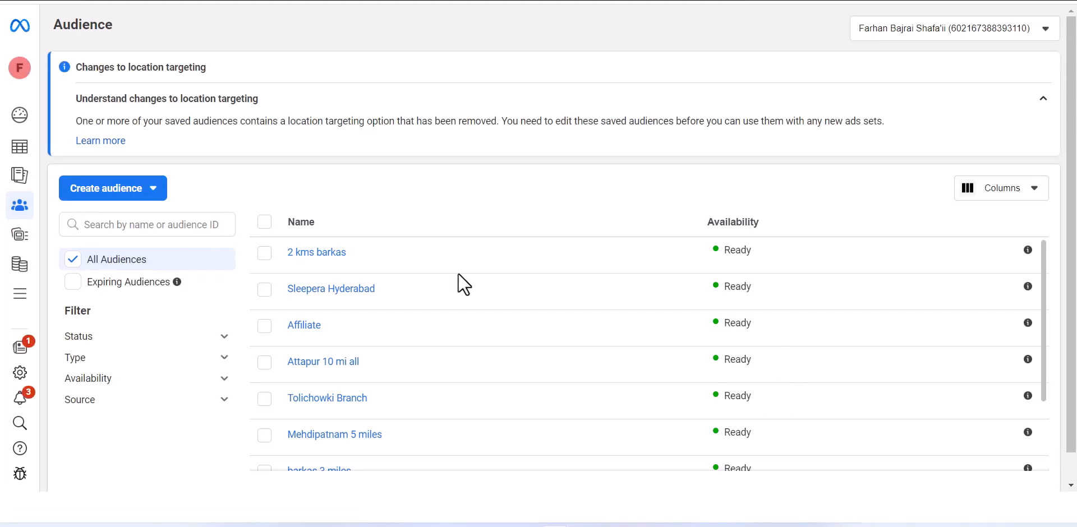
{"action": "scroll", "coordinate": [351, 259], "scroll_direction": "down", "scroll_amount": 5}
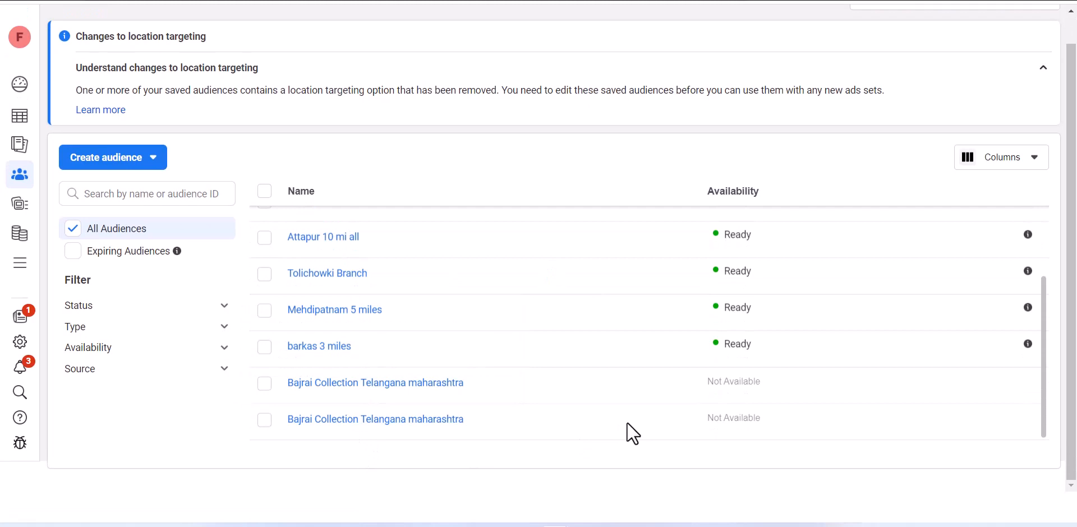
{"action": "scroll", "coordinate": [627, 422], "scroll_direction": "up", "scroll_amount": 3}
{"action": "scroll", "coordinate": [579, 385], "scroll_direction": "up", "scroll_amount": 1}
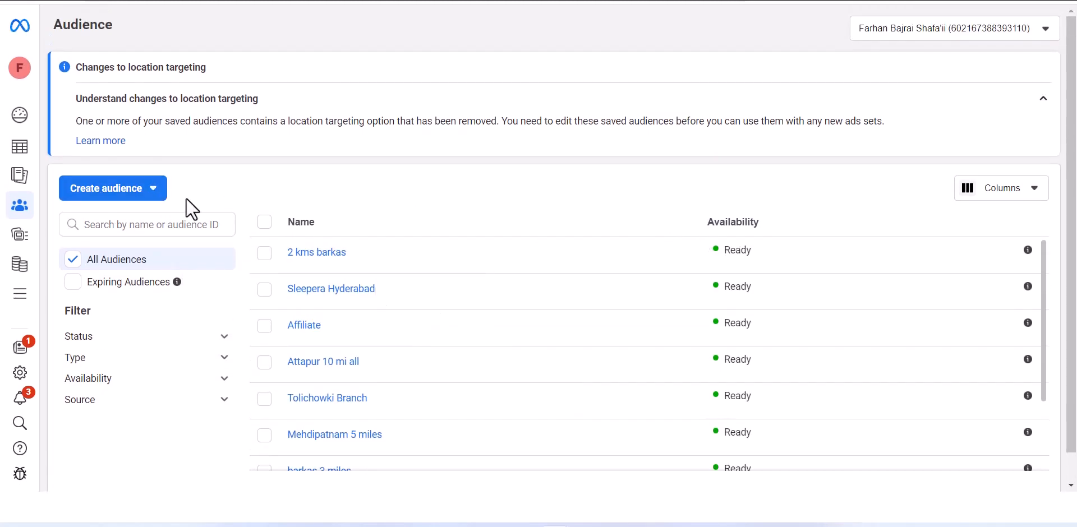
Step: Review the audience types that can be created and start a saved audience named "Digital Marketing Course India"
{"action": "left_click", "coordinate": [160, 190]}
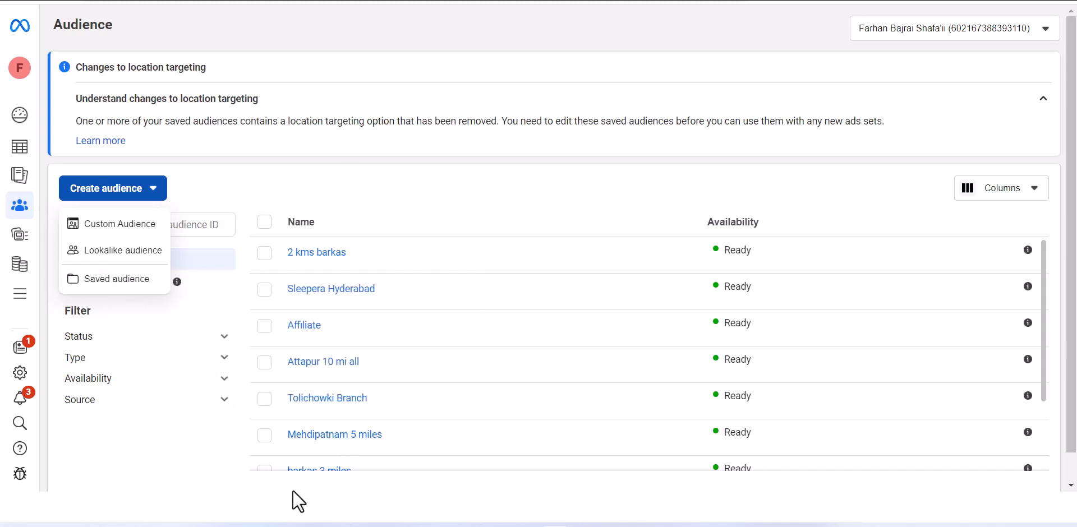
{"action": "mouse_move", "coordinate": [106, 261]}
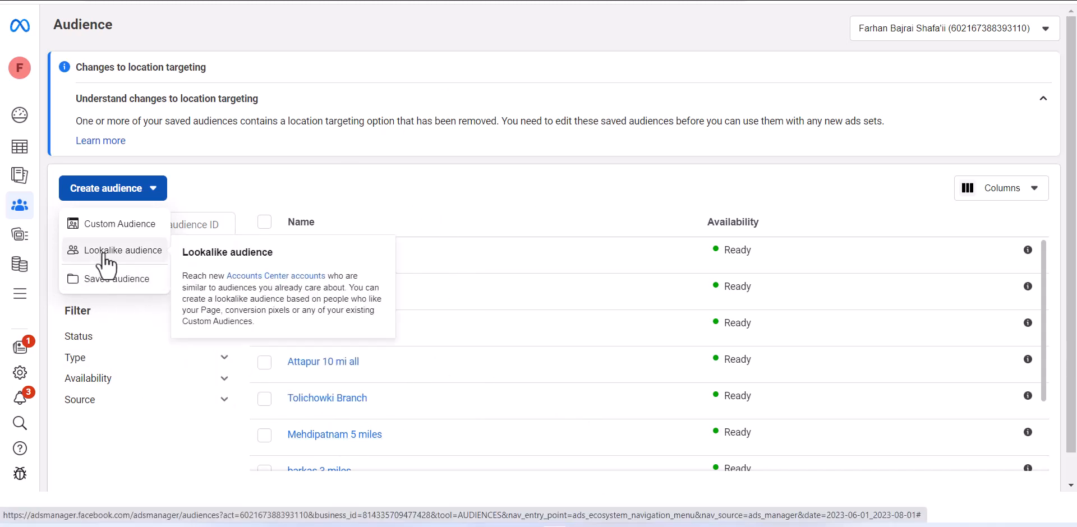
{"action": "mouse_move", "coordinate": [115, 230]}
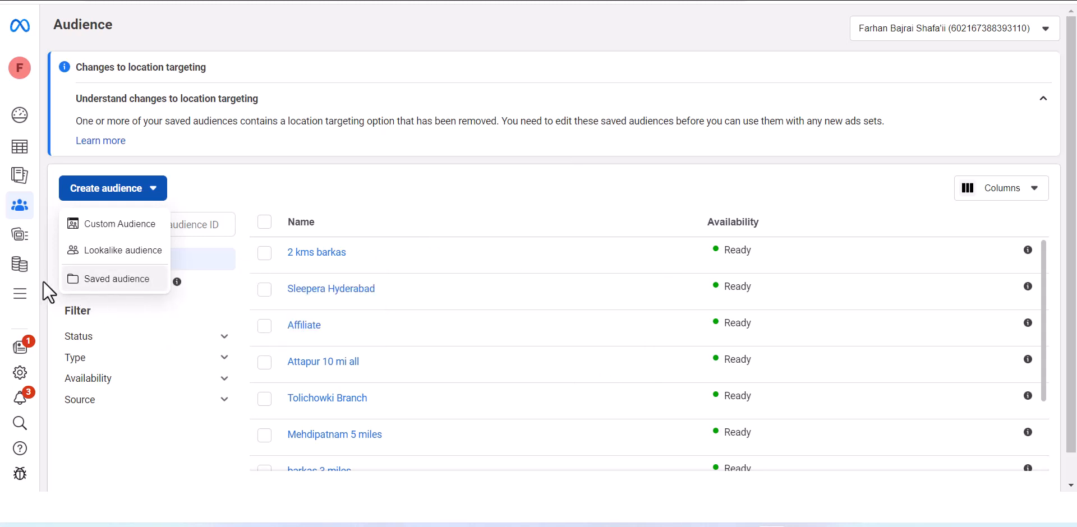
{"action": "left_click", "coordinate": [94, 285]}
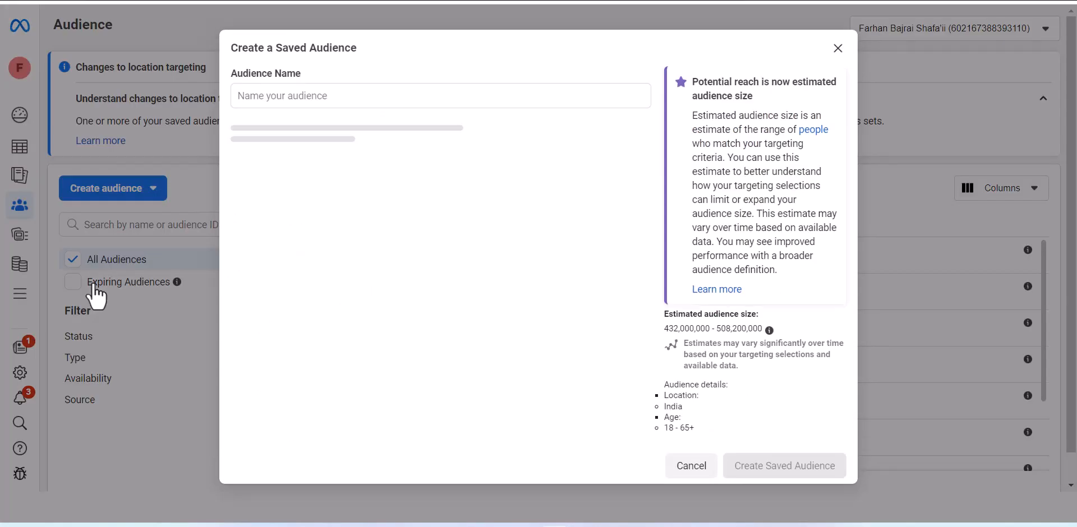
{"action": "left_click", "coordinate": [298, 91]}
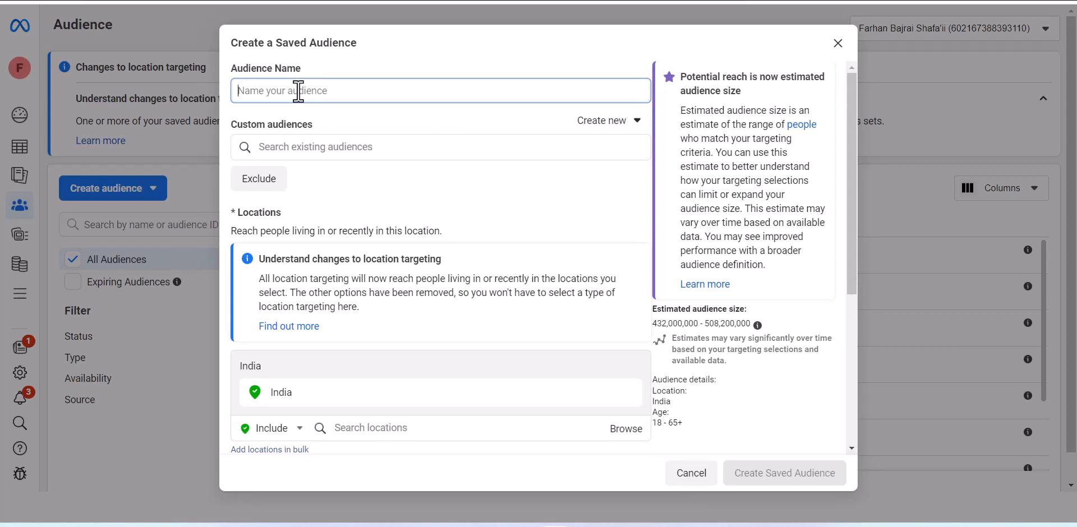
{"action": "type", "text": "Digital"}
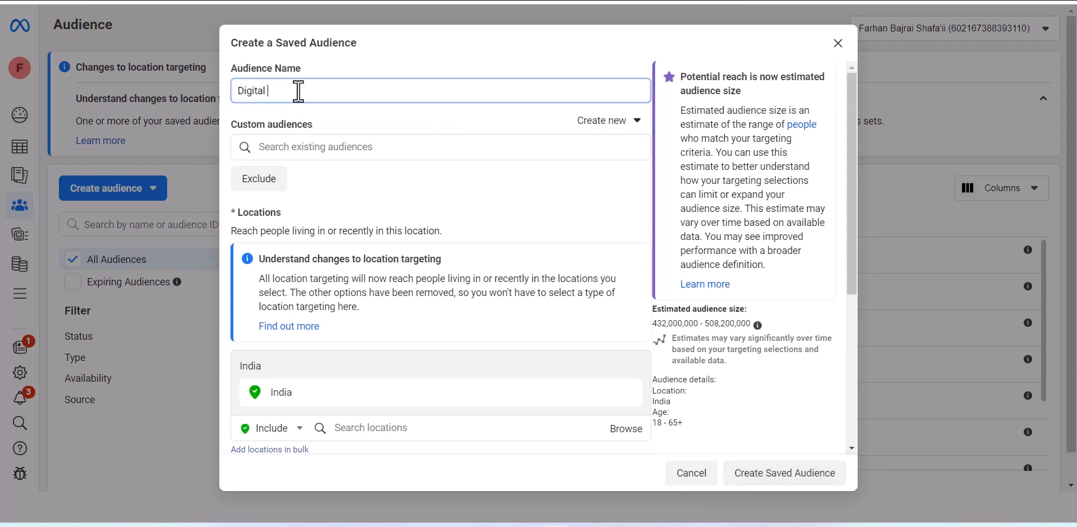
{"action": "type", "text": " Marketing Course India"}
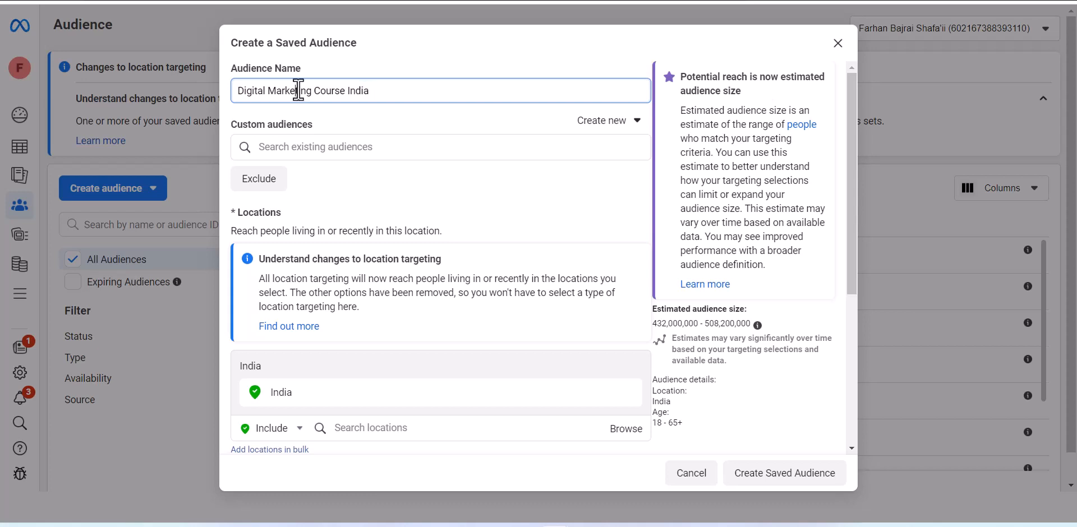
Step: Shorten the saved audience's name to "DMC India" and view the choices for creating a new custom audience
{"action": "left_click_drag", "start_coordinate": [298, 92], "coordinate": [248, 89]}
{"action": "type", "text": "DMC"}
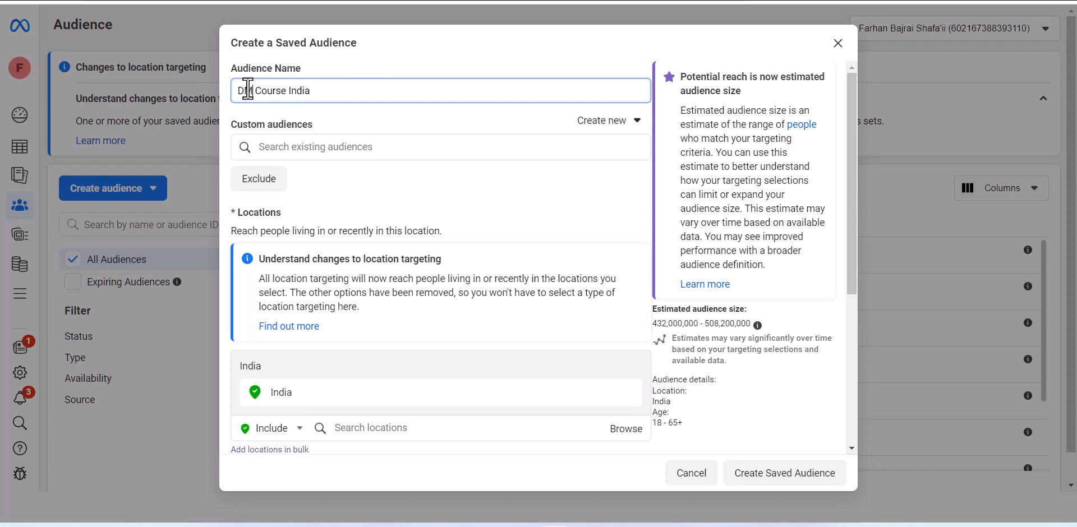
{"action": "key", "text": "Delete"}
{"action": "key", "text": "Delete"}
{"action": "key", "text": "Delete"}
{"action": "key", "text": "Delete"}
{"action": "key", "text": "Delete"}
{"action": "key", "text": "Delete"}
{"action": "key", "text": "Delete"}
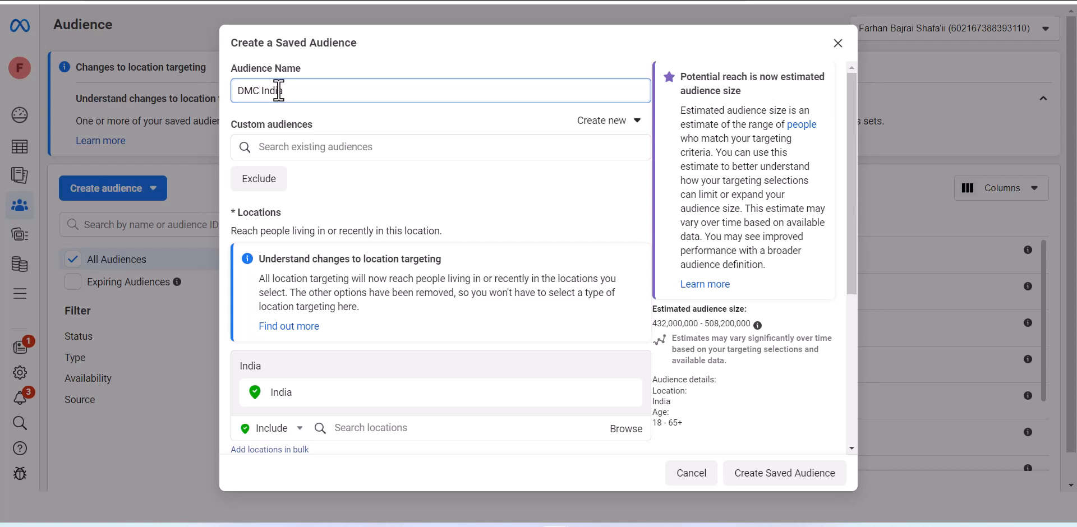
{"action": "double_click", "coordinate": [246, 89]}
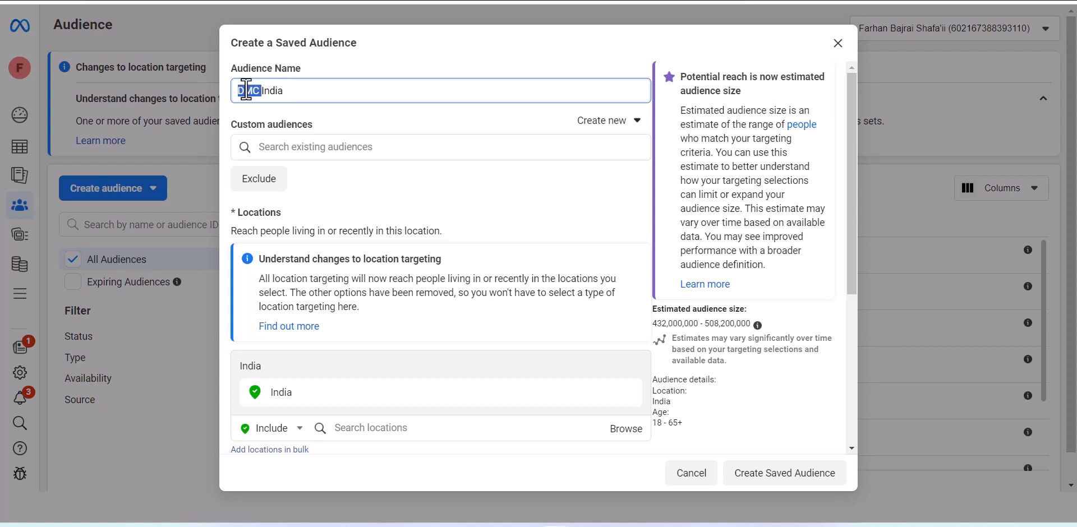
{"action": "double_click", "coordinate": [272, 90]}
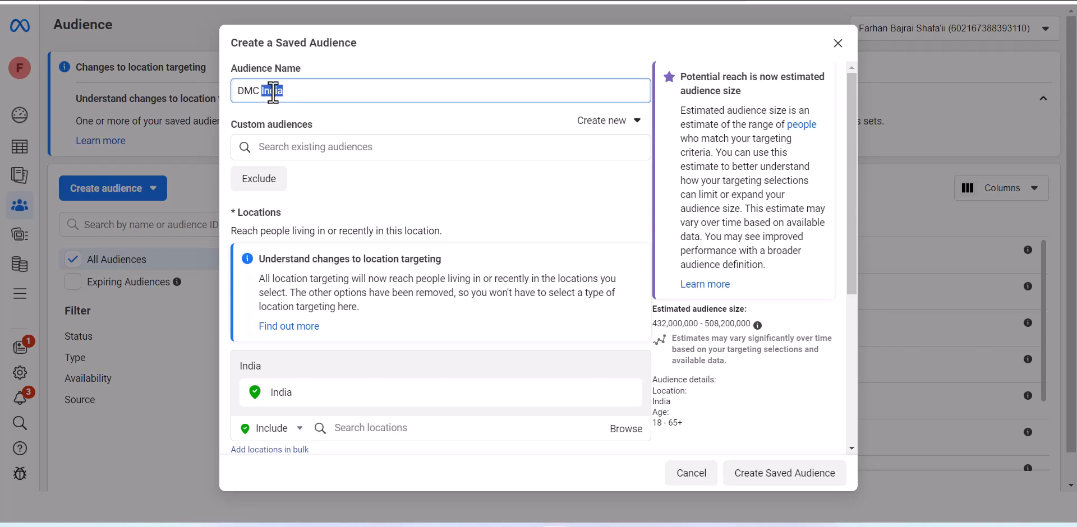
{"action": "left_click", "coordinate": [616, 119]}
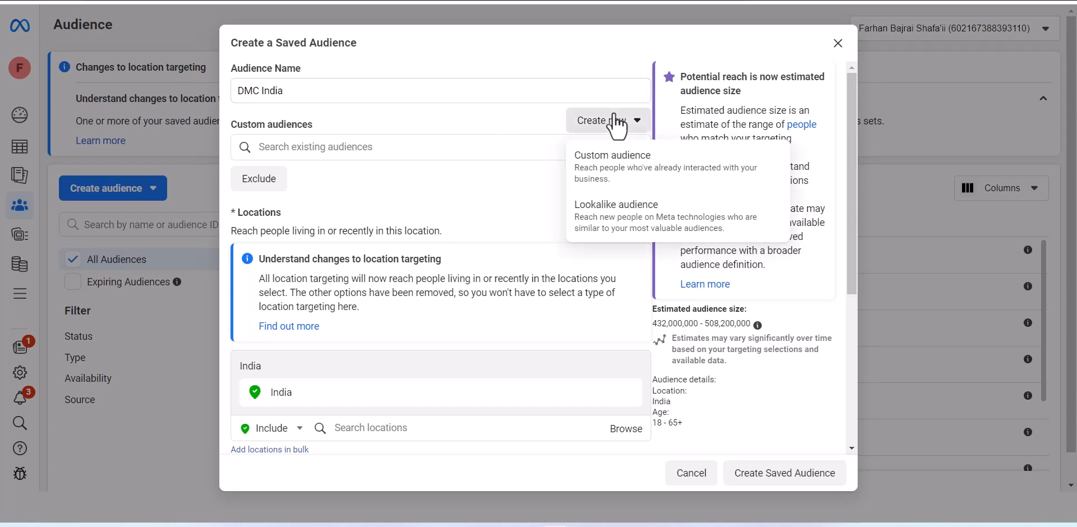
{"action": "left_click", "coordinate": [610, 123]}
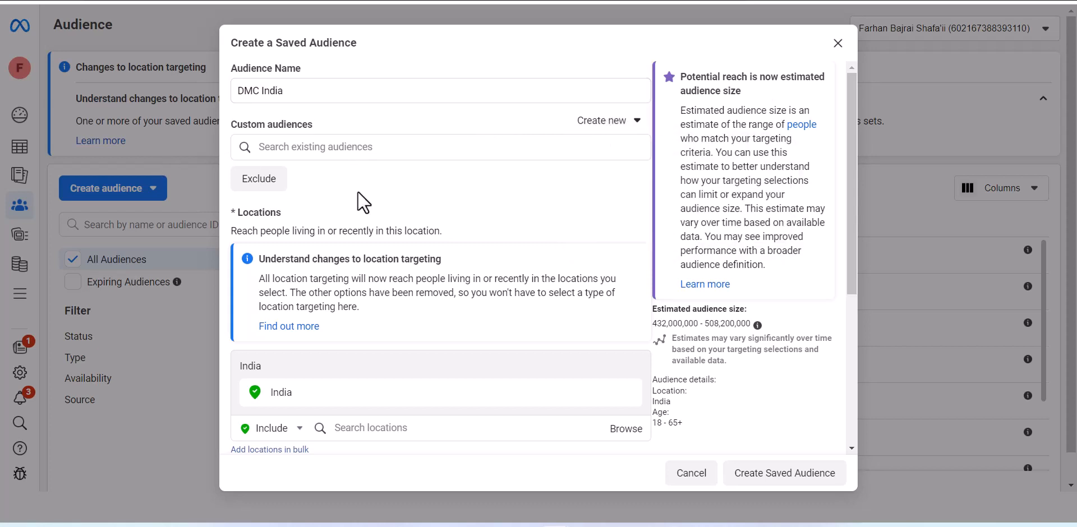
Step: Replace India with Charminar Road, Hyderabad, Telangana, India as the saved audience's included location
{"action": "scroll", "coordinate": [358, 192], "scroll_direction": "down", "scroll_amount": 1}
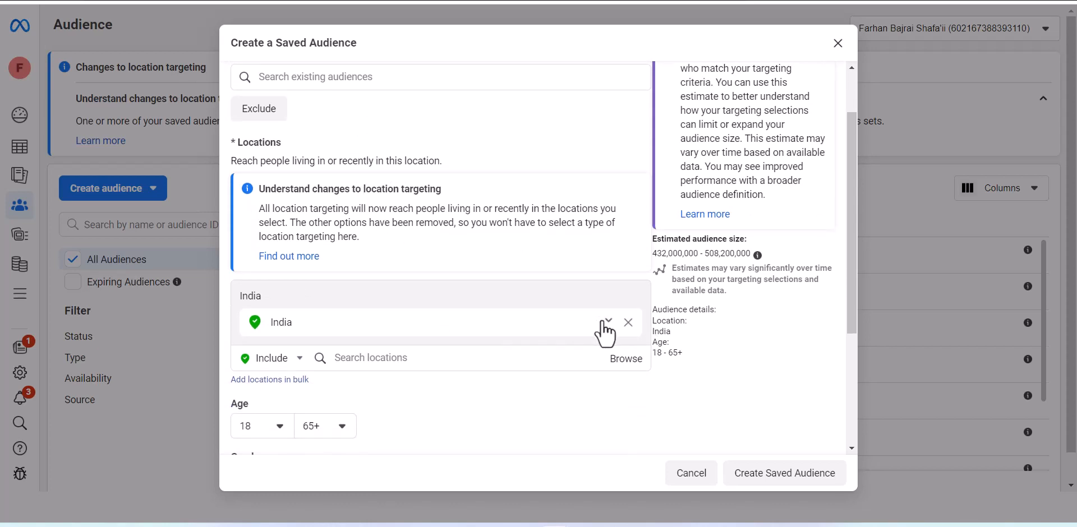
{"action": "left_click", "coordinate": [628, 323]}
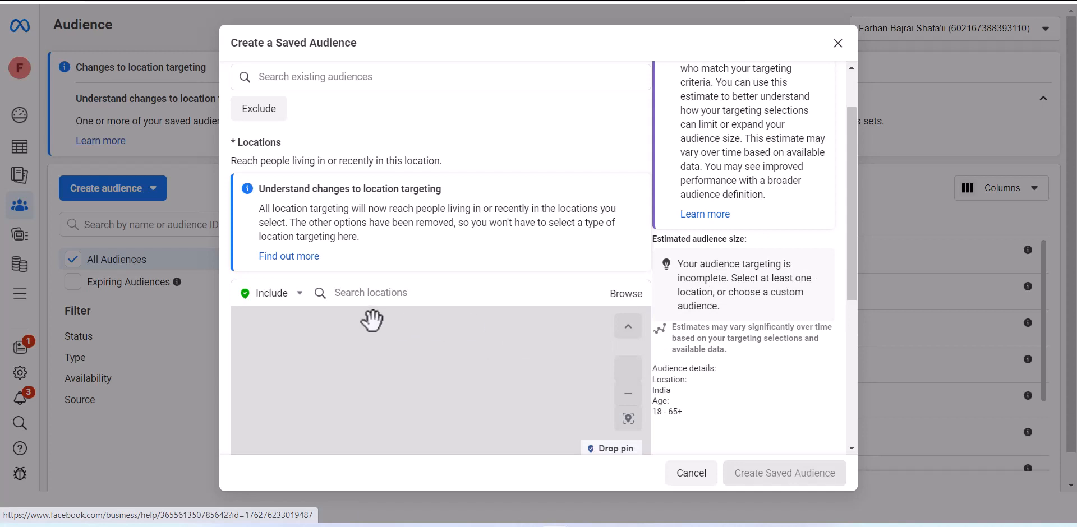
{"action": "left_click", "coordinate": [398, 296]}
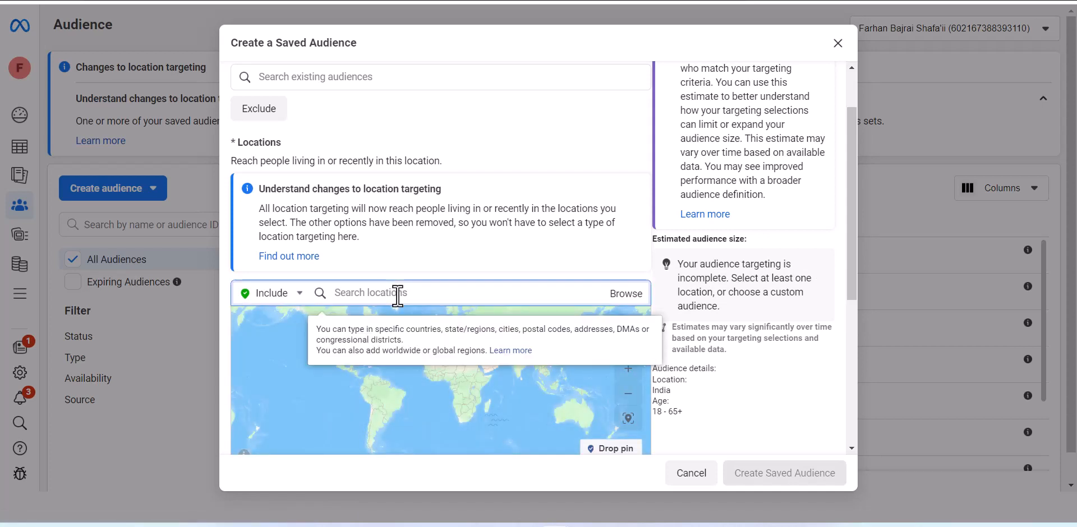
{"action": "type", "text": "charminar"}
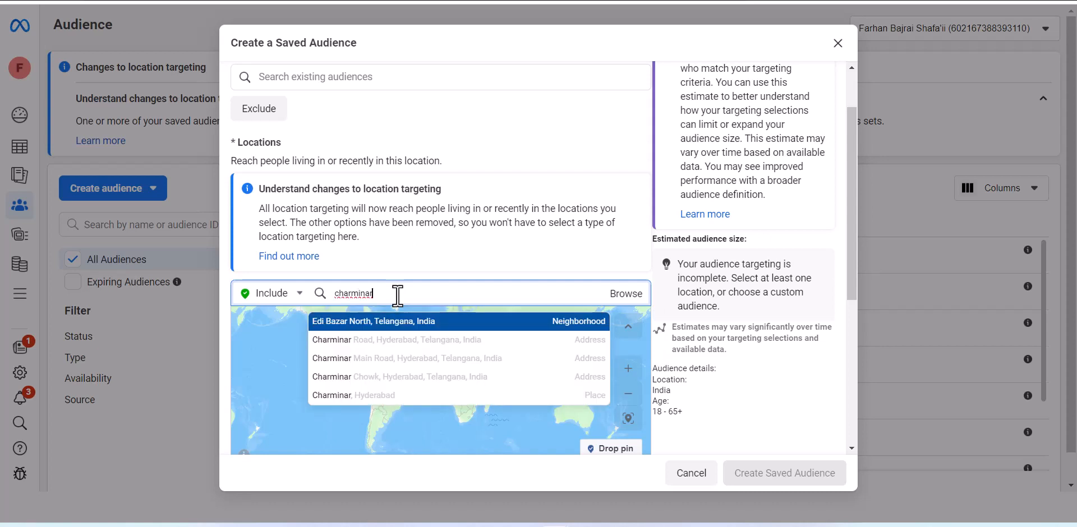
{"action": "left_click", "coordinate": [448, 340]}
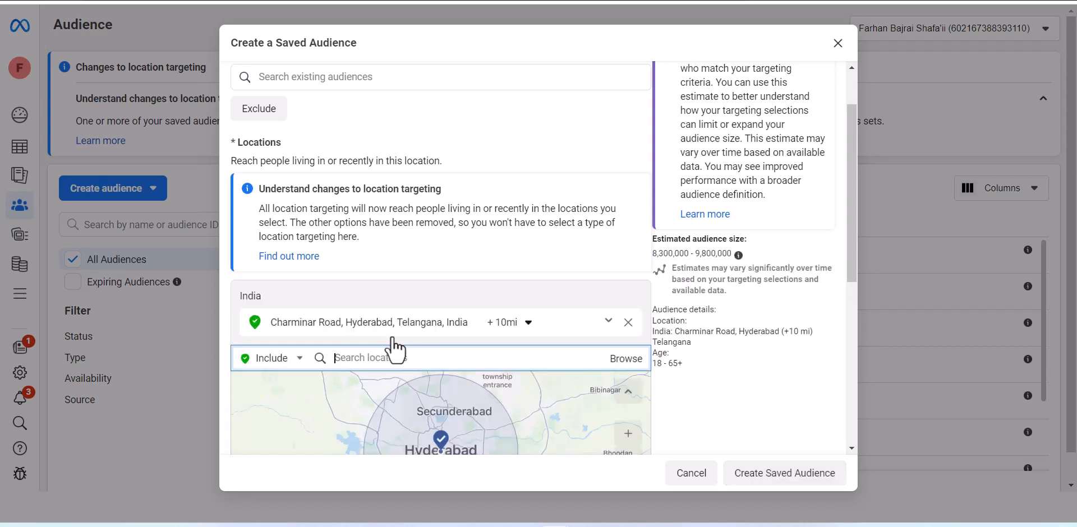
Step: Reduce the radius around Charminar Road, Hyderabad to 1 mi
{"action": "scroll", "coordinate": [493, 368], "scroll_direction": "down", "scroll_amount": 2}
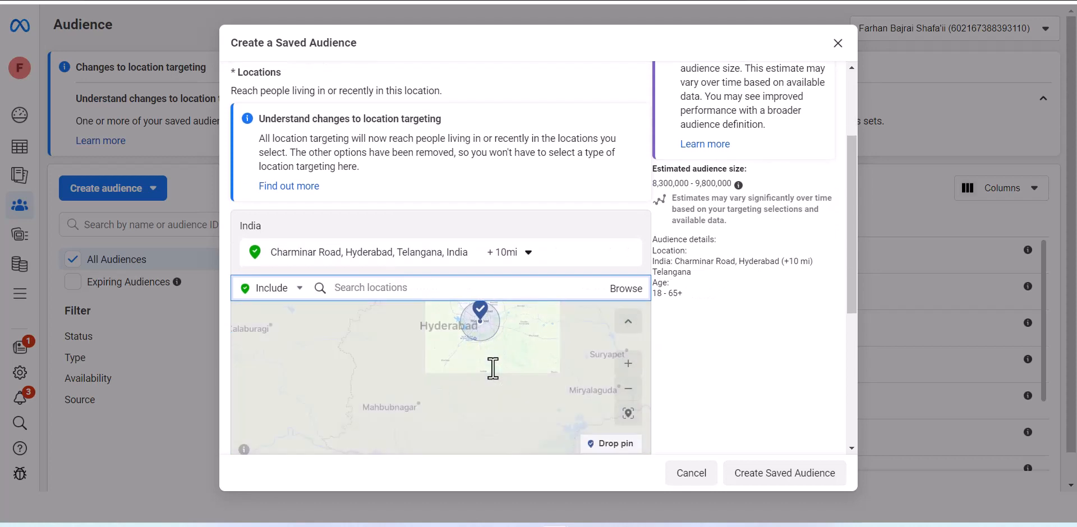
{"action": "left_click", "coordinate": [487, 258]}
{"action": "left_click_drag", "start_coordinate": [499, 294], "coordinate": [477, 294]}
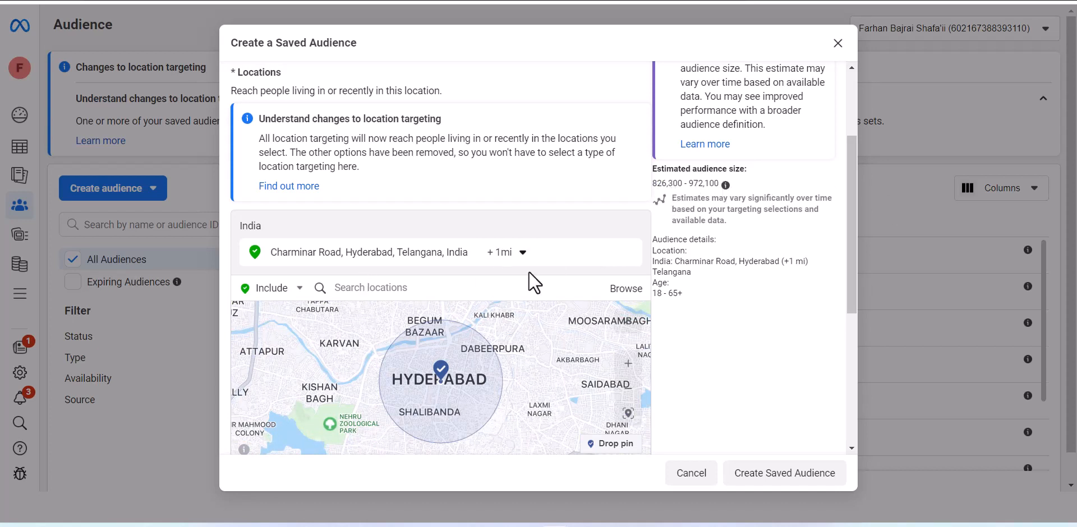
Step: Remove the Charminar Road location and include the whole country of India instead
{"action": "left_click", "coordinate": [628, 253]}
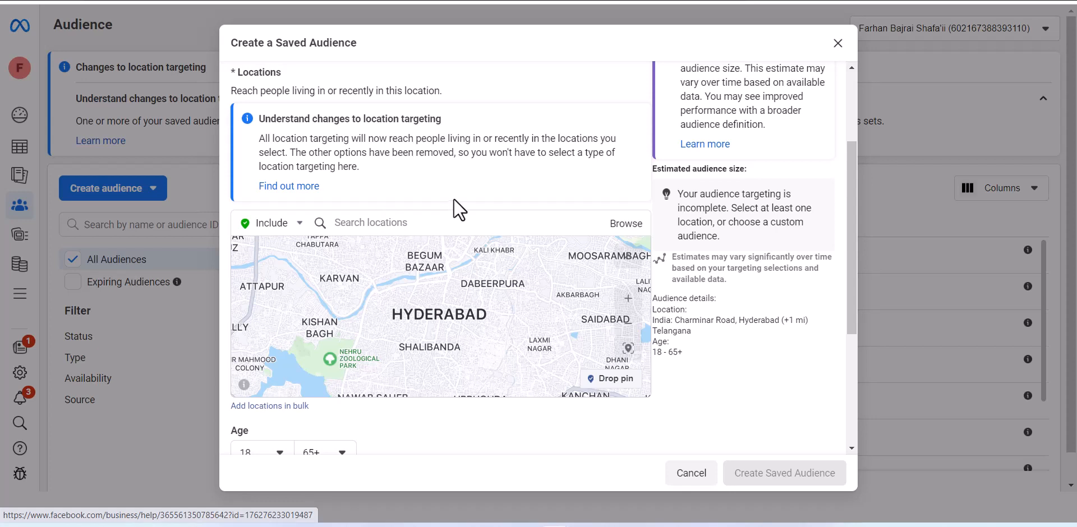
{"action": "left_click", "coordinate": [425, 223]}
{"action": "type", "text": "india"}
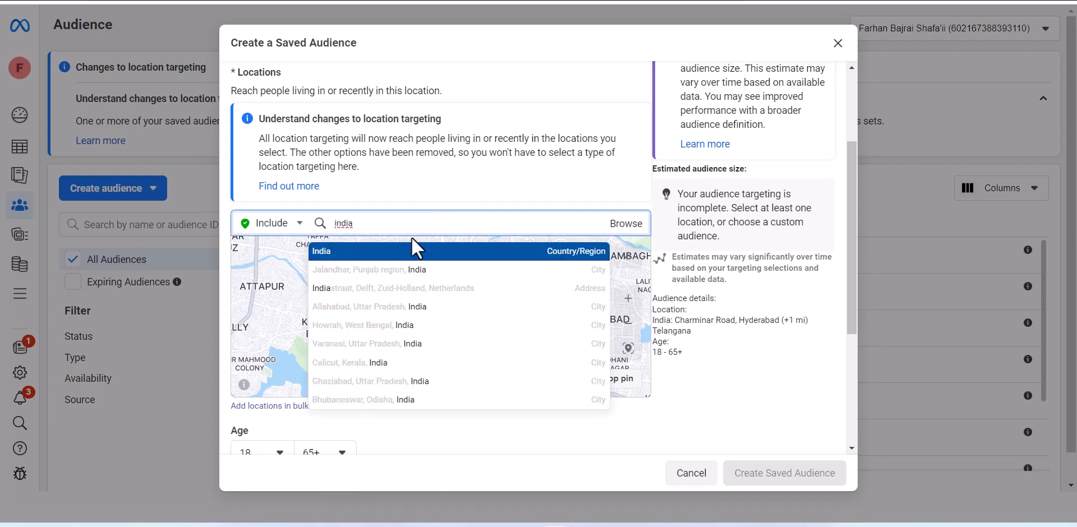
{"action": "left_click", "coordinate": [415, 251]}
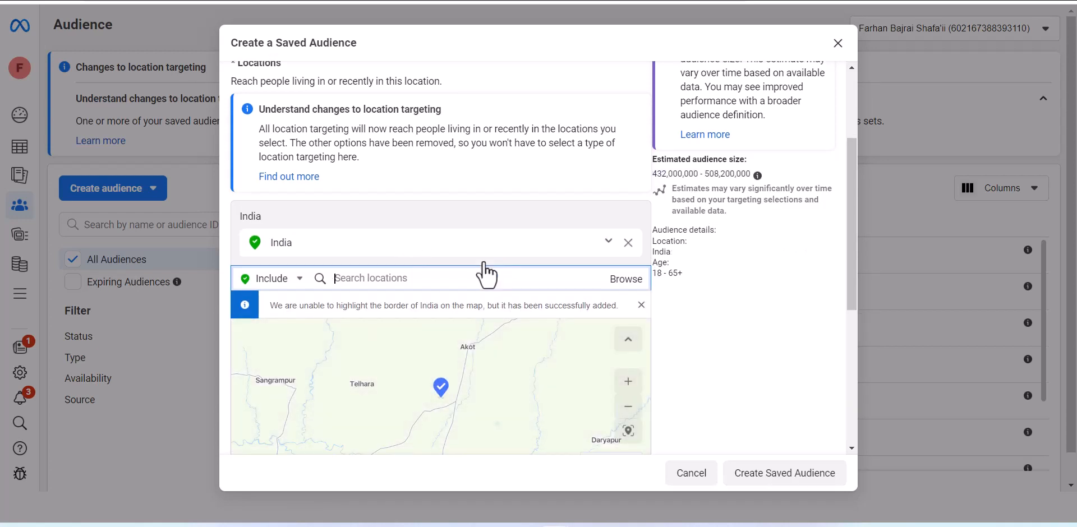
Step: Review the India location on the map and the estimated audience size for it
{"action": "scroll", "coordinate": [486, 275], "scroll_direction": "down", "scroll_amount": 1}
{"action": "scroll", "coordinate": [481, 388], "scroll_direction": "down", "scroll_amount": 3}
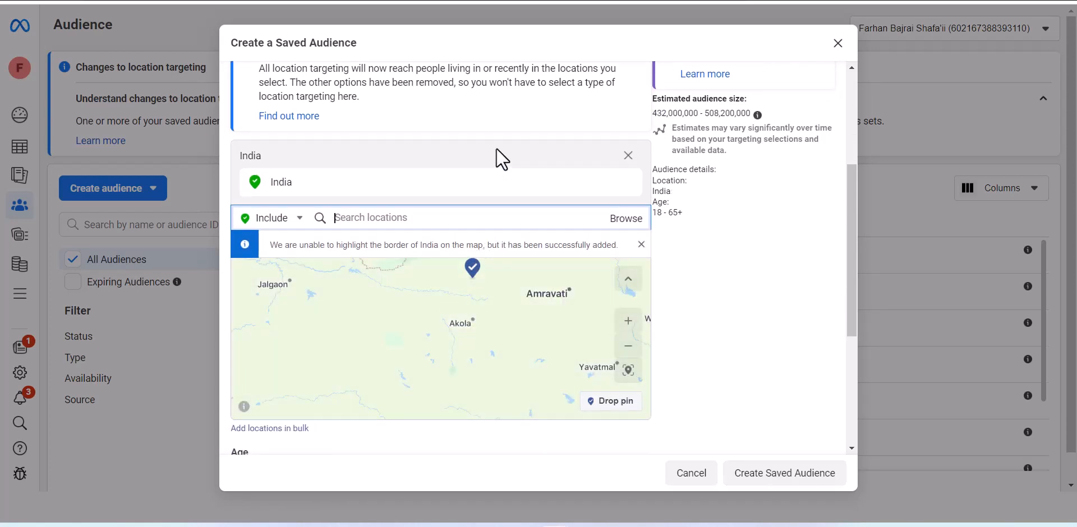
{"action": "scroll", "coordinate": [496, 148], "scroll_direction": "down", "scroll_amount": 1}
{"action": "scroll", "coordinate": [498, 156], "scroll_direction": "up", "scroll_amount": 1}
{"action": "left_click", "coordinate": [676, 117]}
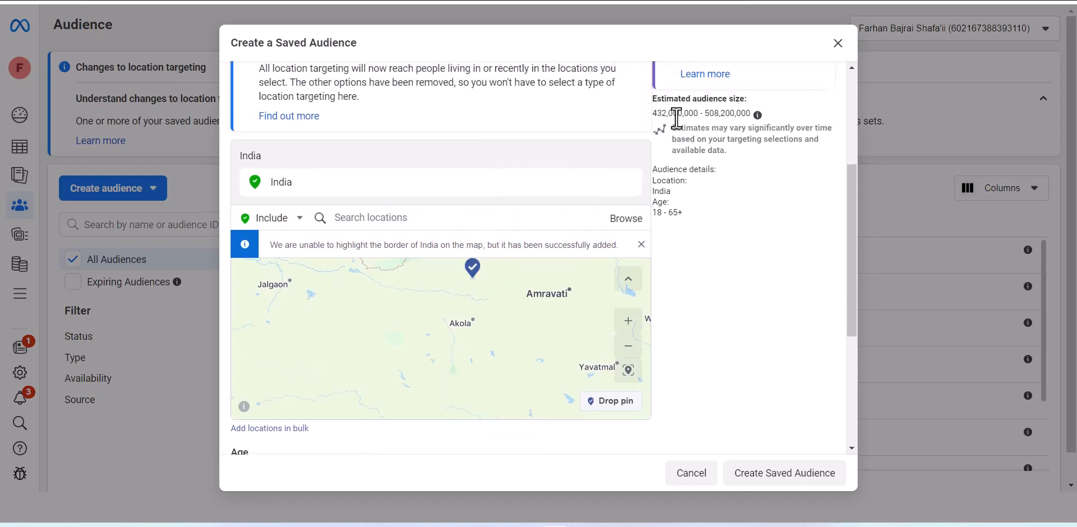
{"action": "double_click", "coordinate": [676, 118]}
Step: Set the saved audience's age range to 25–45
{"action": "scroll", "coordinate": [743, 300], "scroll_direction": "down", "scroll_amount": 1}
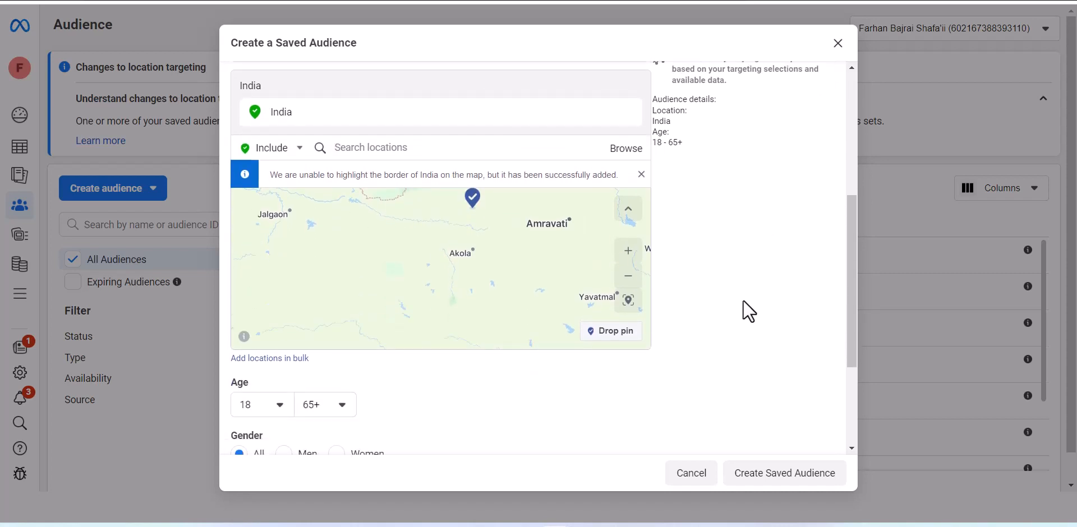
{"action": "scroll", "coordinate": [742, 300], "scroll_direction": "down", "scroll_amount": 1}
{"action": "left_click", "coordinate": [277, 336]}
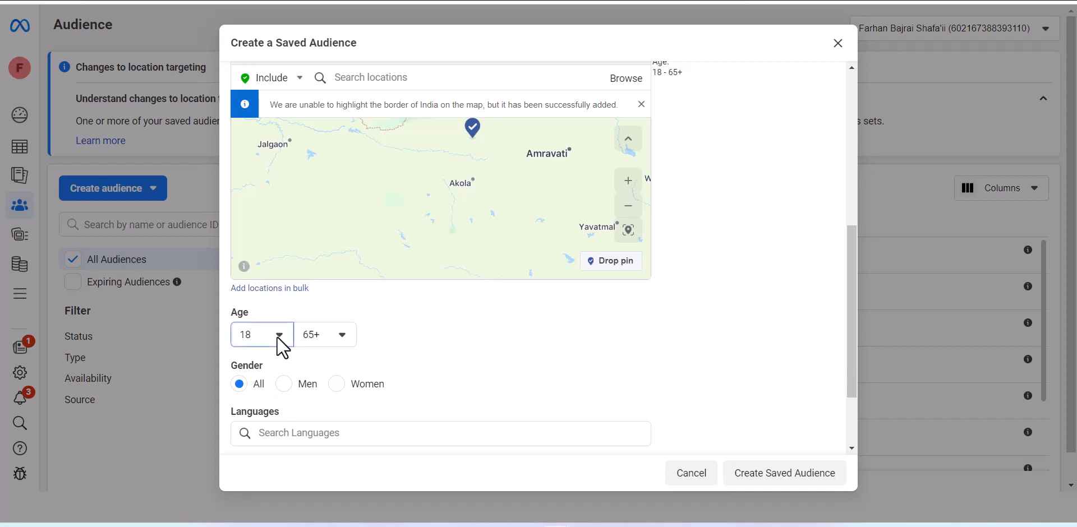
{"action": "scroll", "coordinate": [277, 307], "scroll_direction": "down", "scroll_amount": 2}
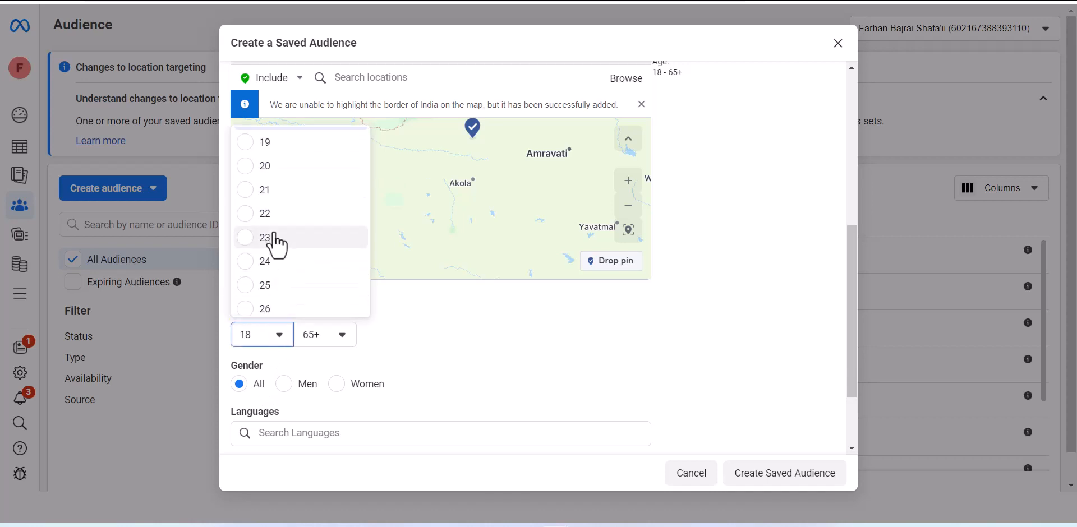
{"action": "left_click", "coordinate": [287, 286]}
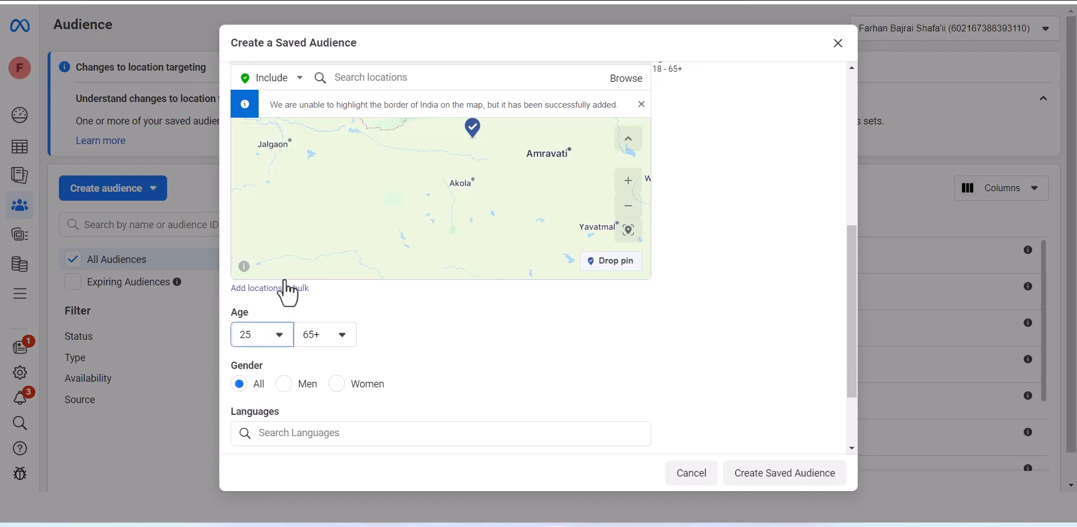
{"action": "left_click", "coordinate": [336, 338]}
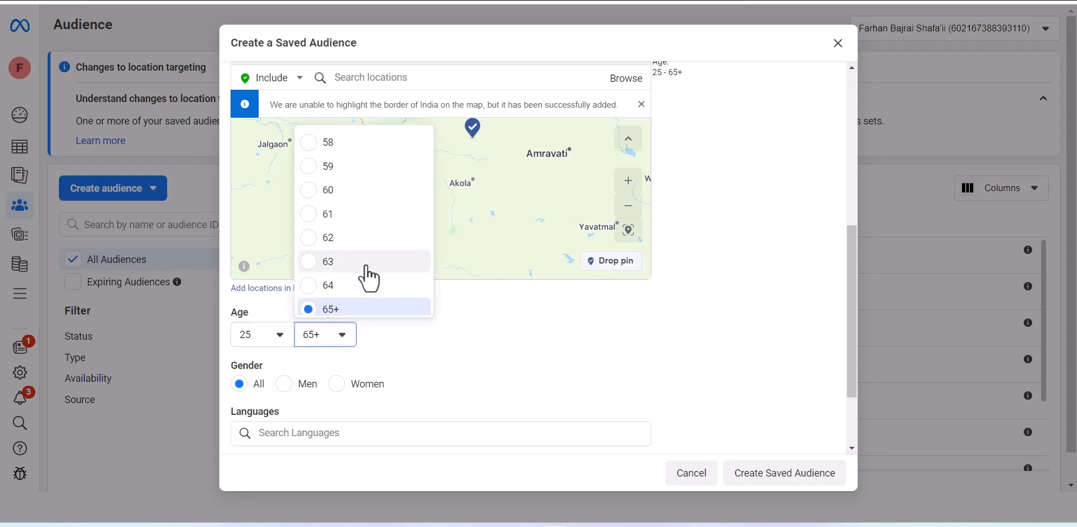
{"action": "scroll", "coordinate": [368, 275], "scroll_direction": "up", "scroll_amount": 6}
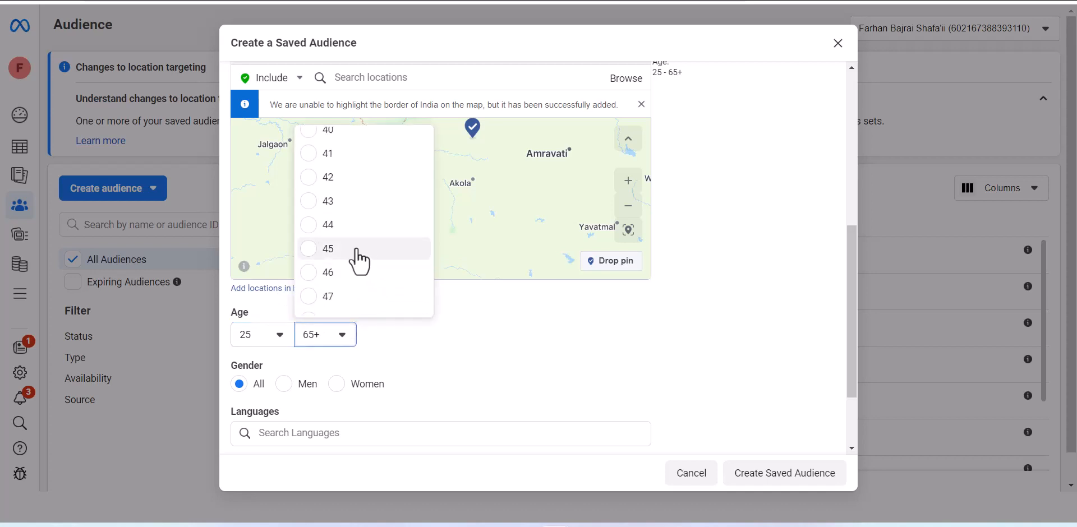
{"action": "left_click", "coordinate": [356, 249]}
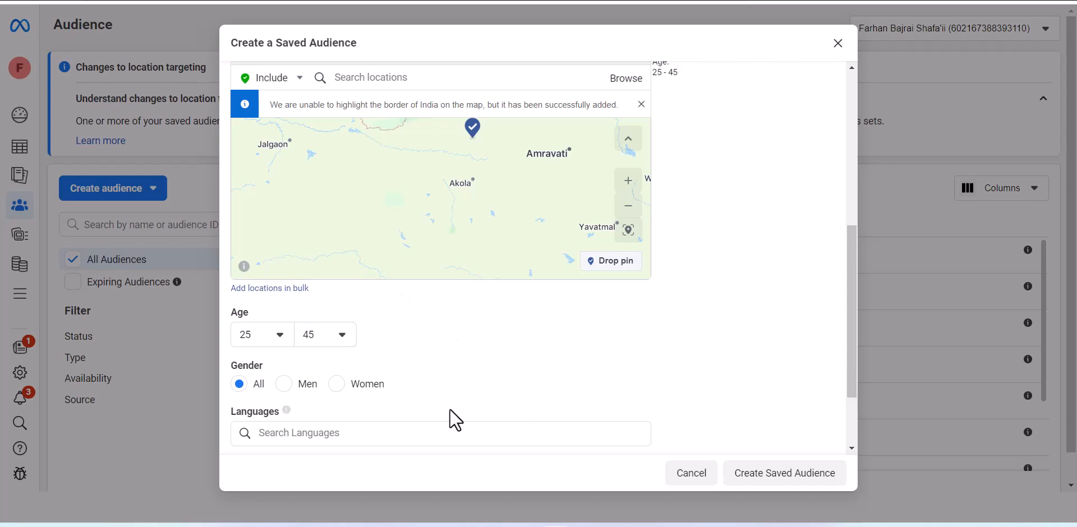
Step: Try the Men and Women gender options, checking the estimated audience size, and set the gender back to All
{"action": "left_click", "coordinate": [284, 385]}
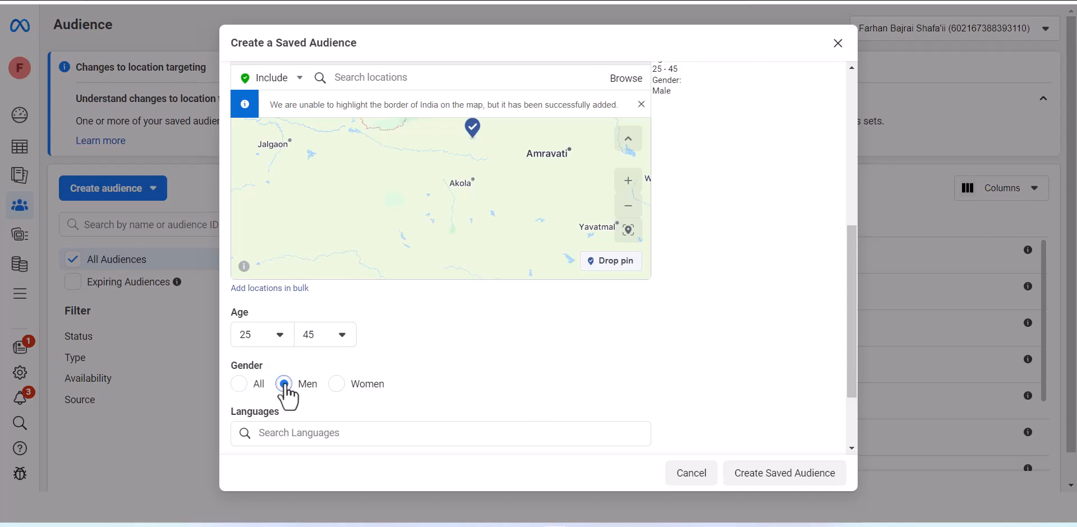
{"action": "left_click", "coordinate": [337, 385]}
{"action": "scroll", "coordinate": [768, 261], "scroll_direction": "up", "scroll_amount": 5}
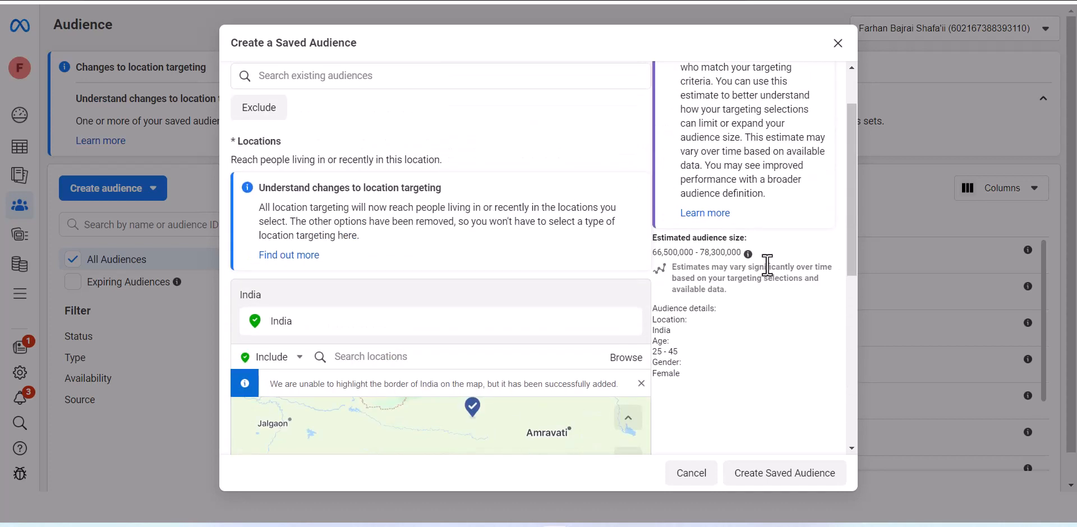
{"action": "scroll", "coordinate": [765, 264], "scroll_direction": "down", "scroll_amount": 3}
{"action": "scroll", "coordinate": [296, 407], "scroll_direction": "down", "scroll_amount": 1}
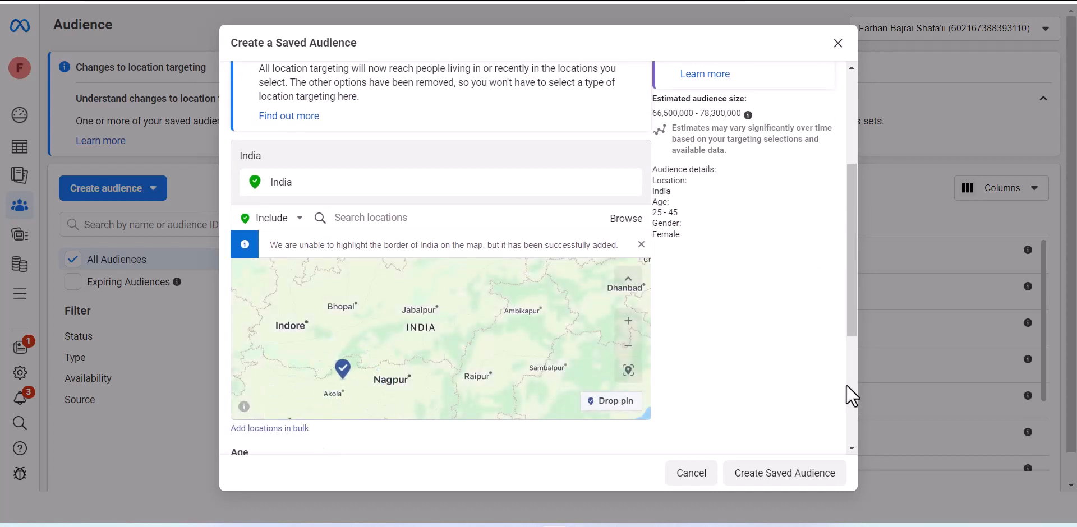
{"action": "scroll", "coordinate": [785, 364], "scroll_direction": "down", "scroll_amount": 3}
{"action": "left_click", "coordinate": [239, 385]}
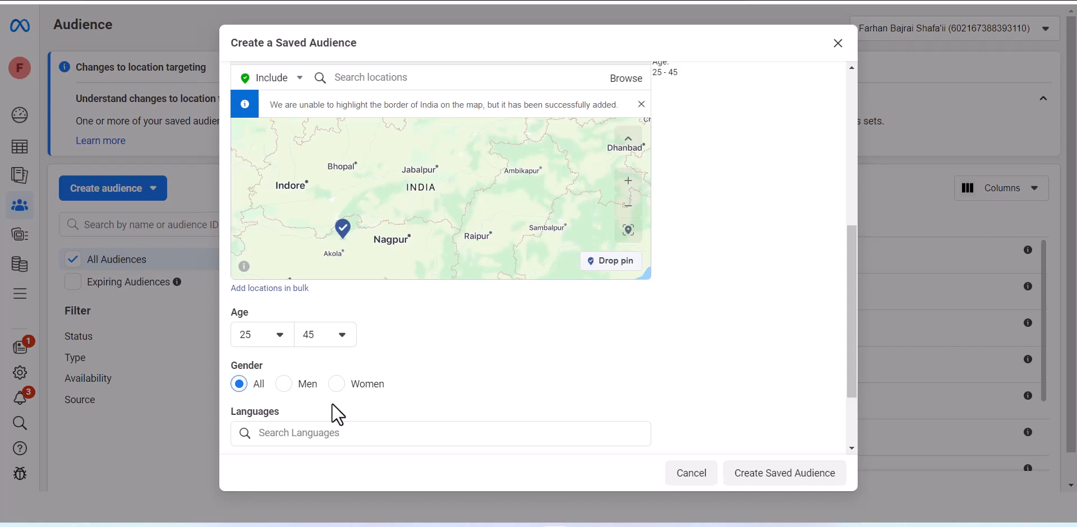
Step: Add Hindi as a language for the saved audience
{"action": "scroll", "coordinate": [554, 332], "scroll_direction": "down", "scroll_amount": 2}
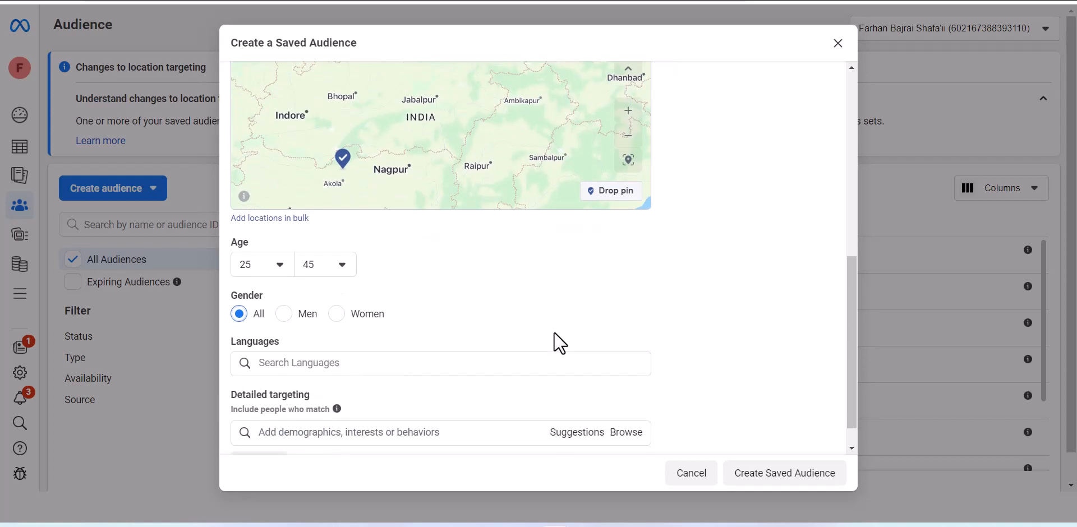
{"action": "left_click", "coordinate": [392, 333]}
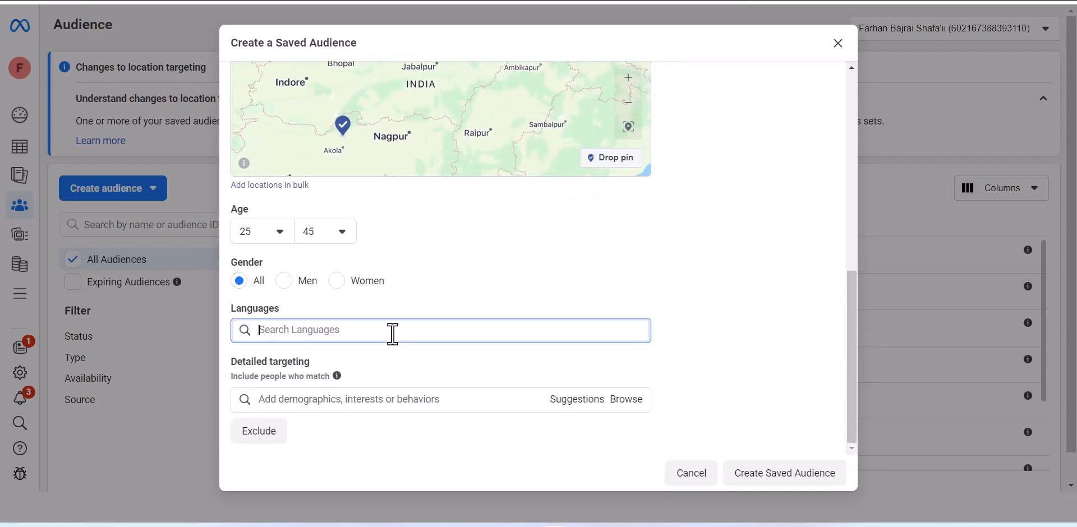
{"action": "type", "text": "h"}
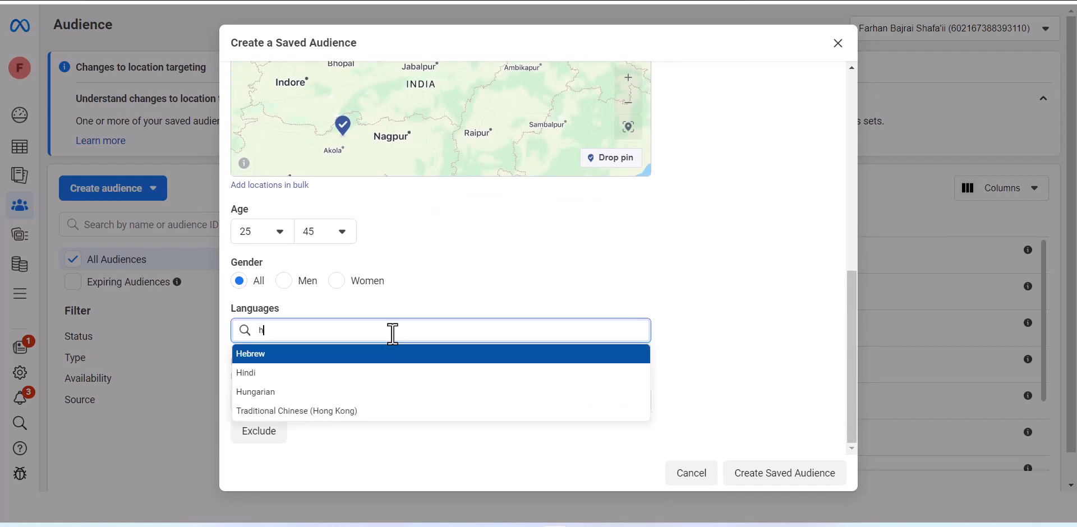
{"action": "type", "text": "indi"}
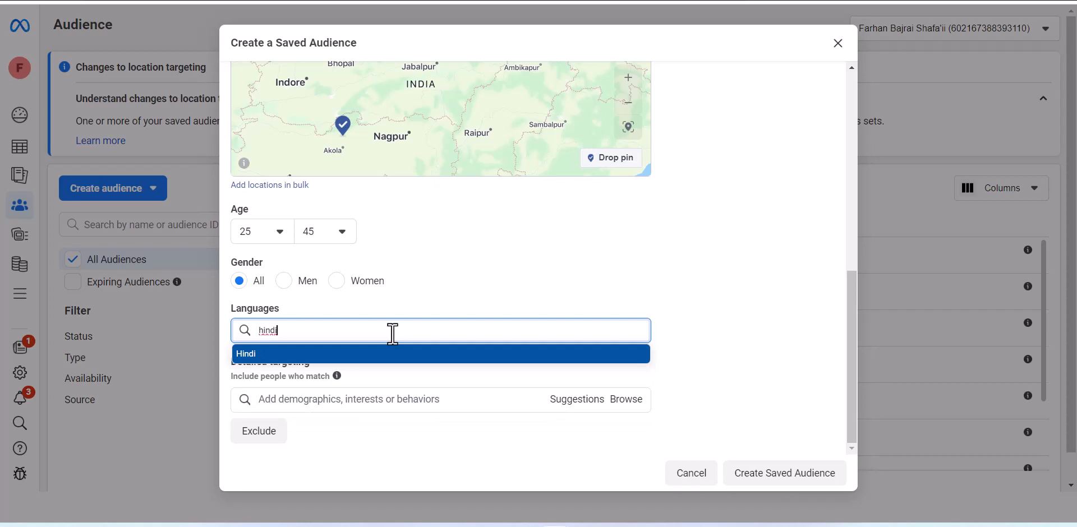
{"action": "key", "text": "Return"}
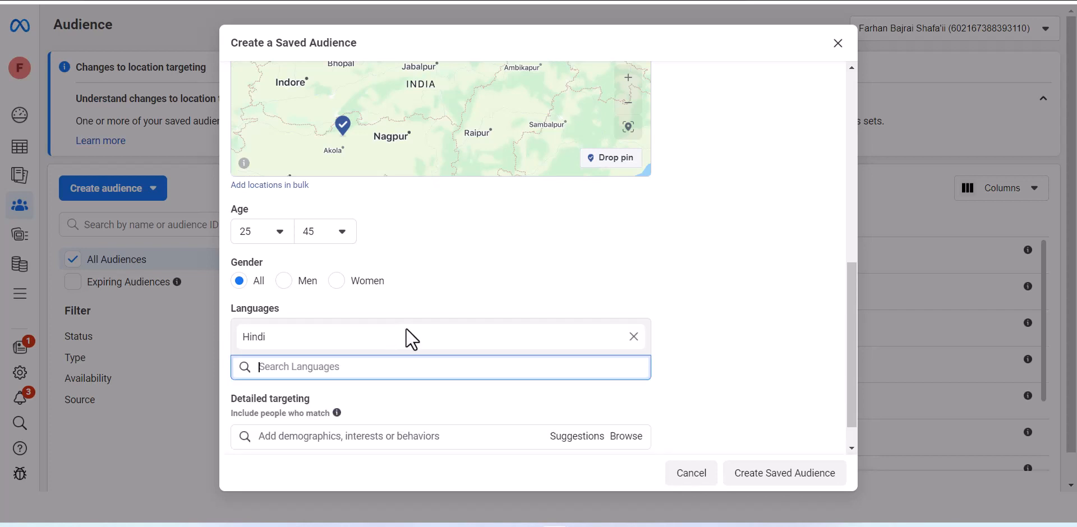
Step: Check the estimated audience size and audience details with the Hindi language filter applied
{"action": "scroll", "coordinate": [786, 210], "scroll_direction": "up", "scroll_amount": 8}
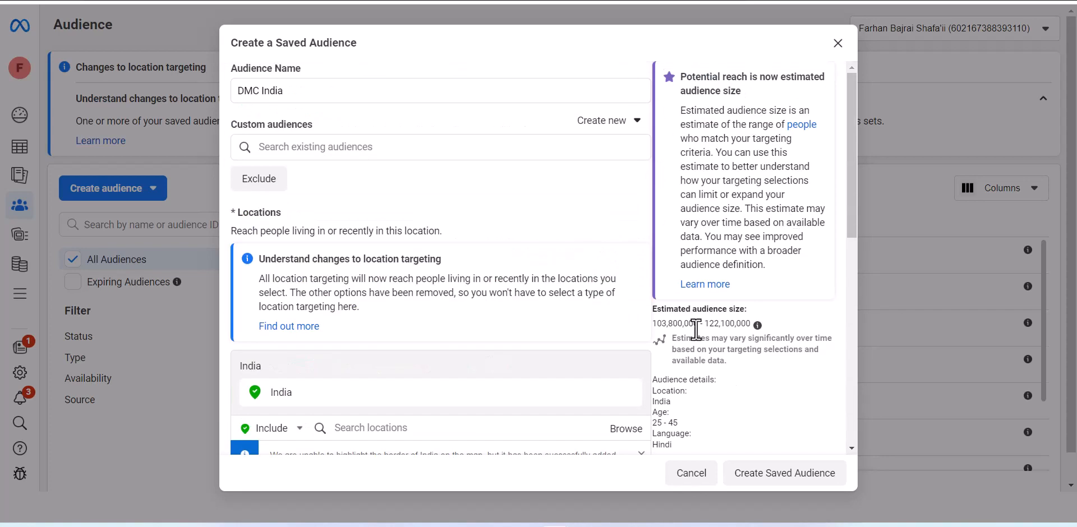
{"action": "scroll", "coordinate": [709, 333], "scroll_direction": "down", "scroll_amount": 5}
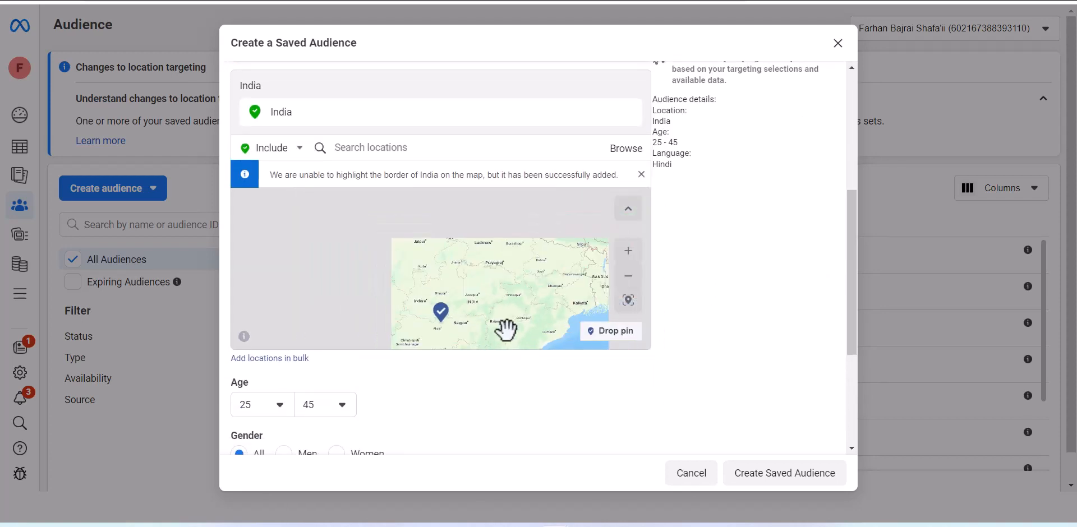
{"action": "scroll", "coordinate": [787, 339], "scroll_direction": "down", "scroll_amount": 3}
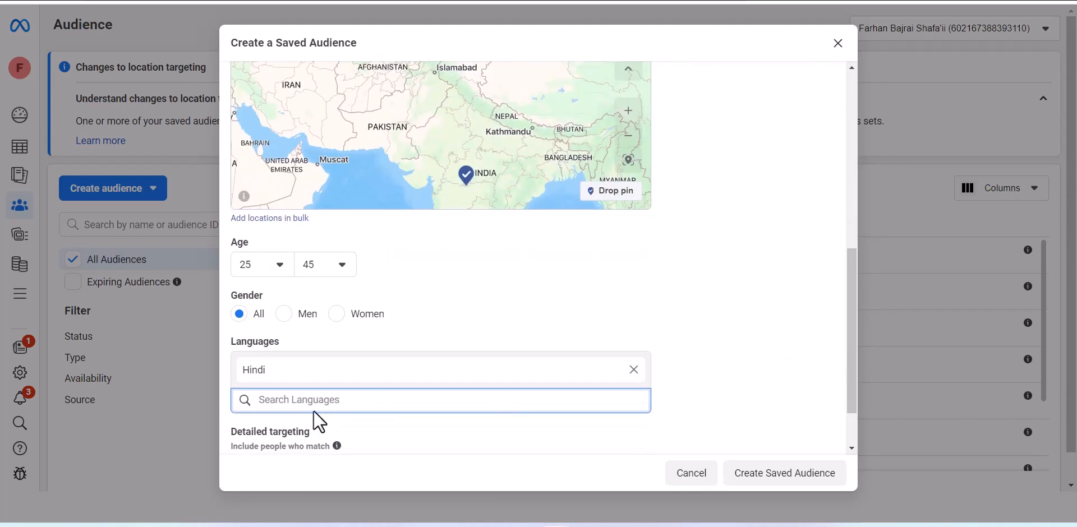
{"action": "scroll", "coordinate": [690, 324], "scroll_direction": "up", "scroll_amount": 6}
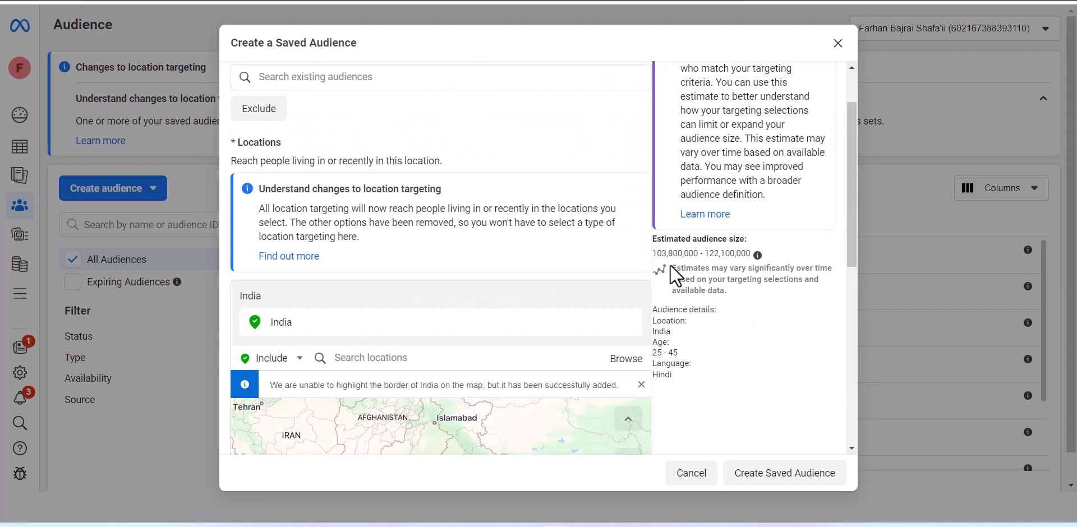
Step: Remove Hindi from the audience's languages and check the estimated audience size again
{"action": "scroll", "coordinate": [733, 356], "scroll_direction": "down", "scroll_amount": 6}
{"action": "double_click", "coordinate": [267, 369]}
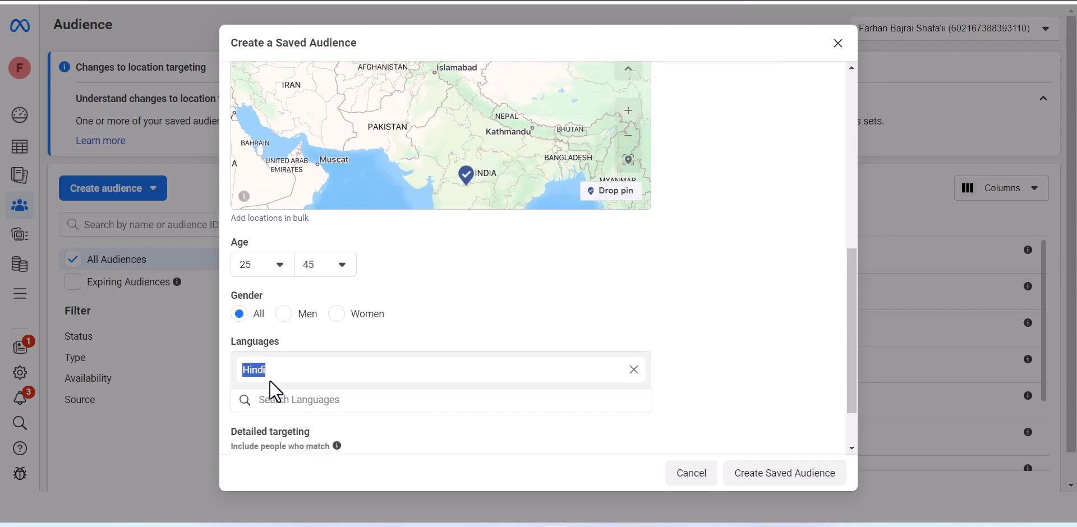
{"action": "left_click", "coordinate": [633, 370]}
{"action": "scroll", "coordinate": [731, 328], "scroll_direction": "up", "scroll_amount": 10}
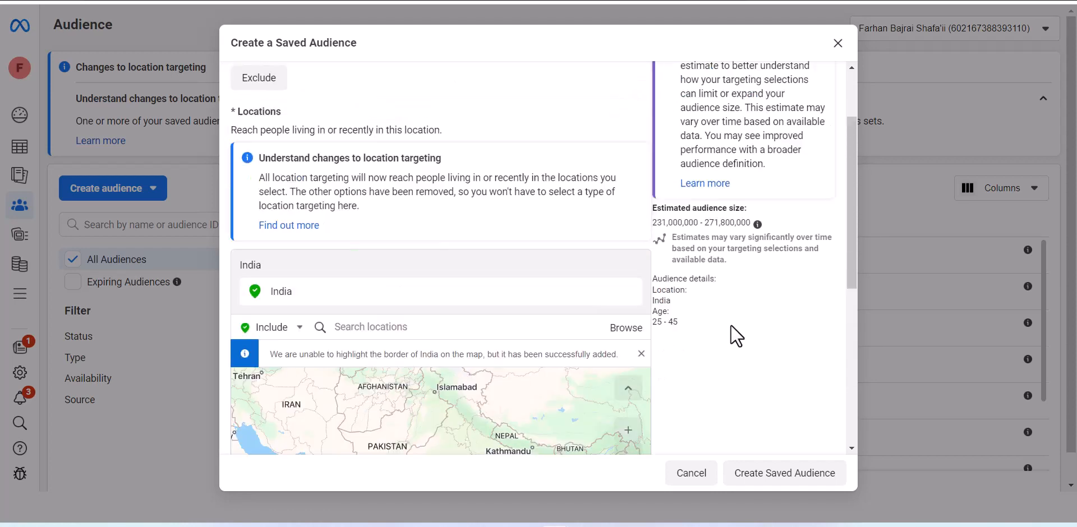
{"action": "scroll", "coordinate": [683, 331], "scroll_direction": "down", "scroll_amount": 7}
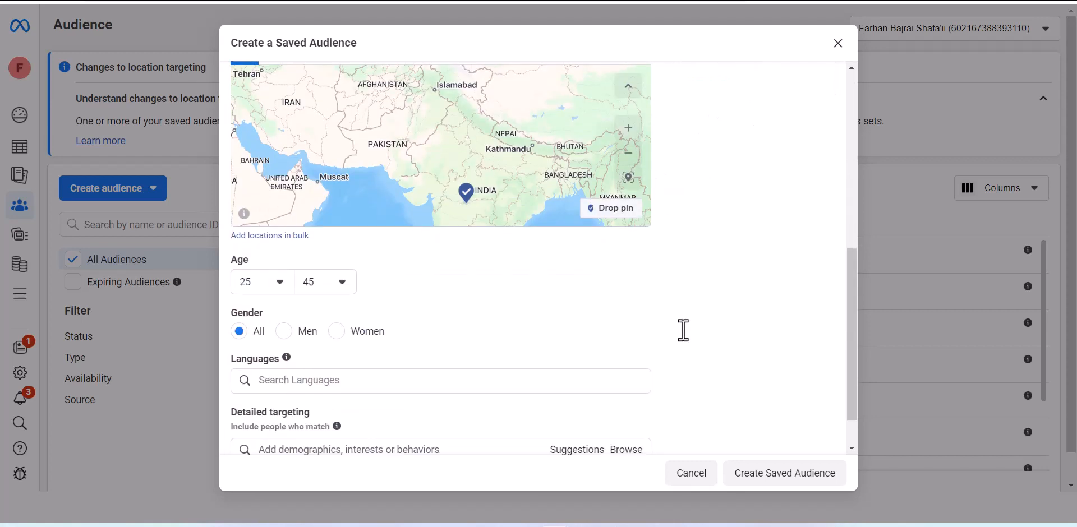
Step: Add Urdu as a language for the saved audience and check the estimated audience size
{"action": "left_click", "coordinate": [314, 370]}
{"action": "scroll", "coordinate": [570, 363], "scroll_direction": "down", "scroll_amount": 1}
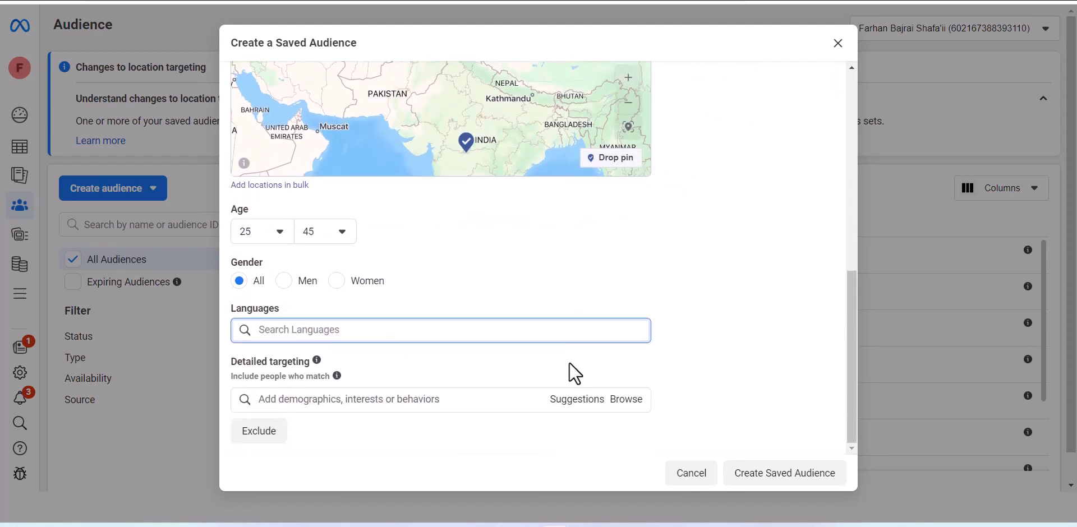
{"action": "type", "text": "Urdu"}
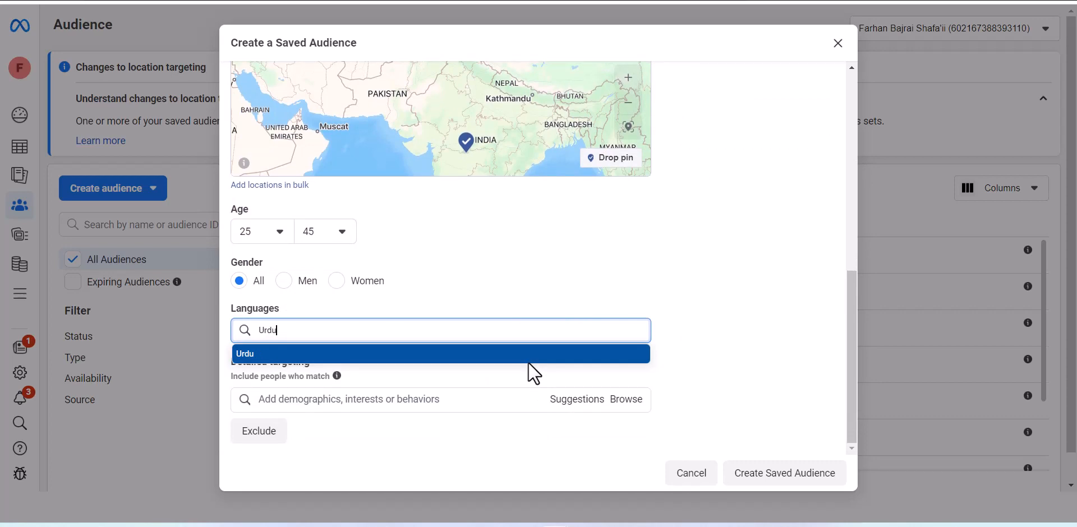
{"action": "left_click", "coordinate": [528, 361]}
{"action": "scroll", "coordinate": [799, 390], "scroll_direction": "up", "scroll_amount": 10}
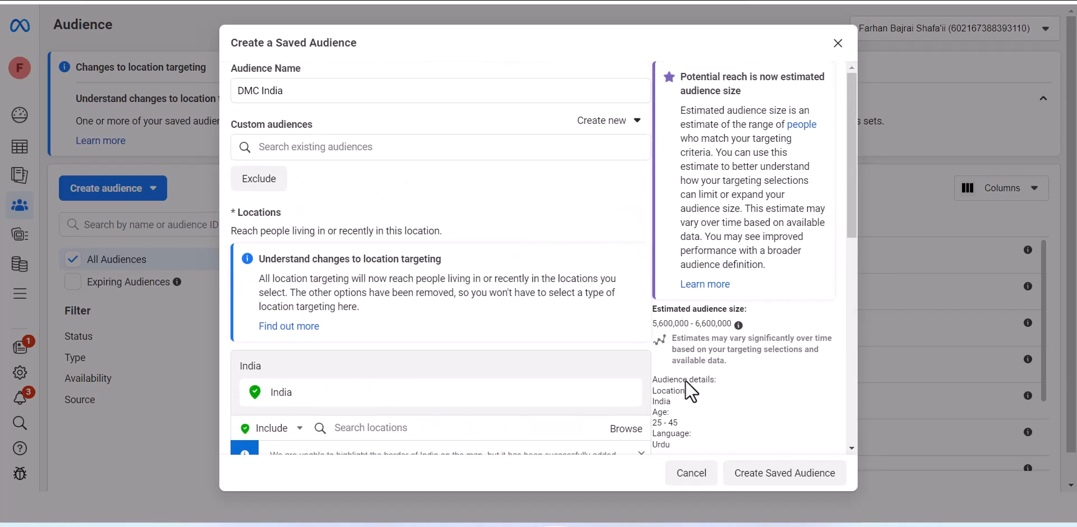
Step: Remove Urdu from the saved audience's languages
{"action": "scroll", "coordinate": [379, 404], "scroll_direction": "down", "scroll_amount": 8}
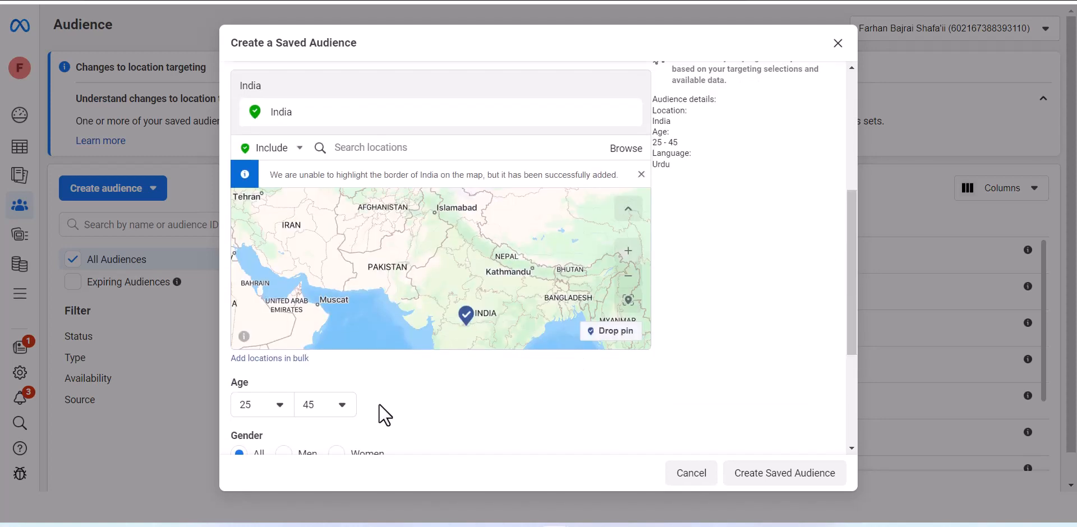
{"action": "scroll", "coordinate": [314, 394], "scroll_direction": "down", "scroll_amount": 1}
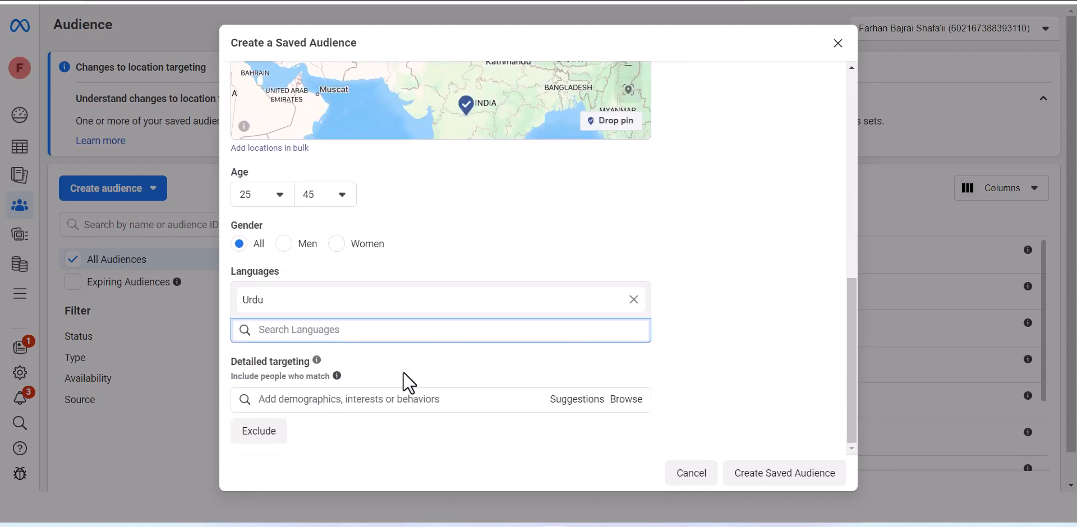
{"action": "left_click", "coordinate": [634, 299]}
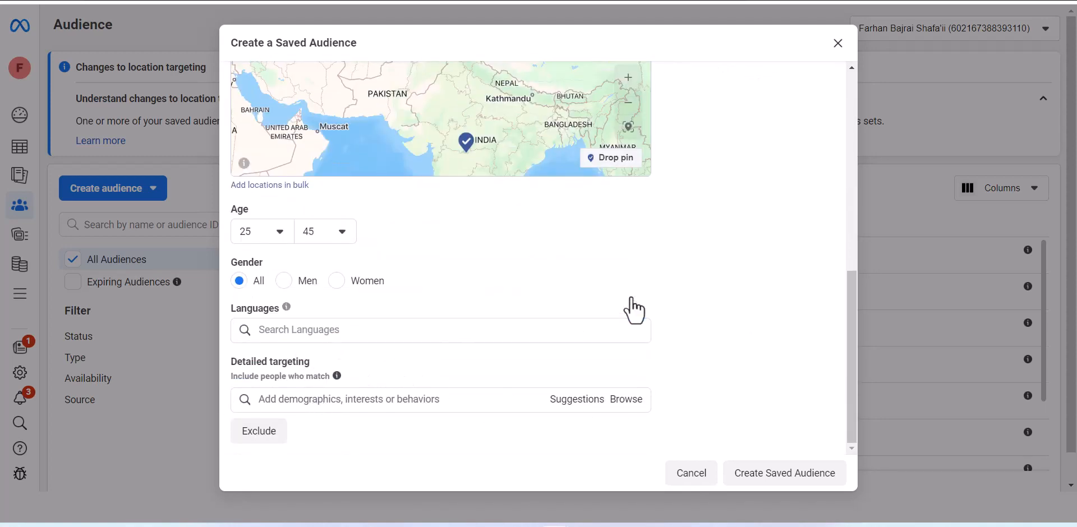
Step: Add English (All), Urdu and Hindi together as languages for the saved audience
{"action": "left_click", "coordinate": [441, 330]}
{"action": "type", "text": "english"}
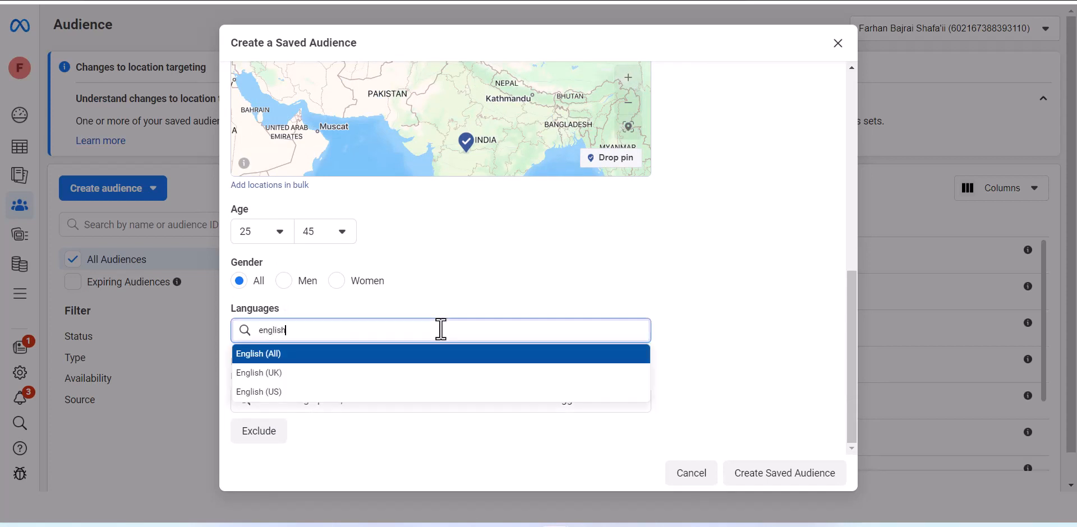
{"action": "key", "text": "Return"}
{"action": "type", "text": "urdu"}
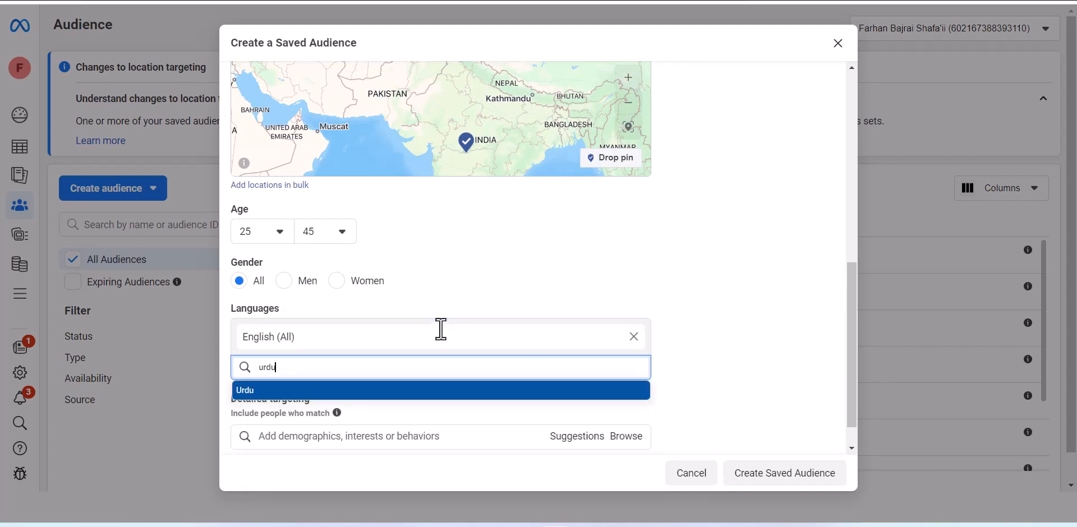
{"action": "key", "text": "Return"}
{"action": "type", "text": "i"}
{"action": "key", "text": "BackSpace"}
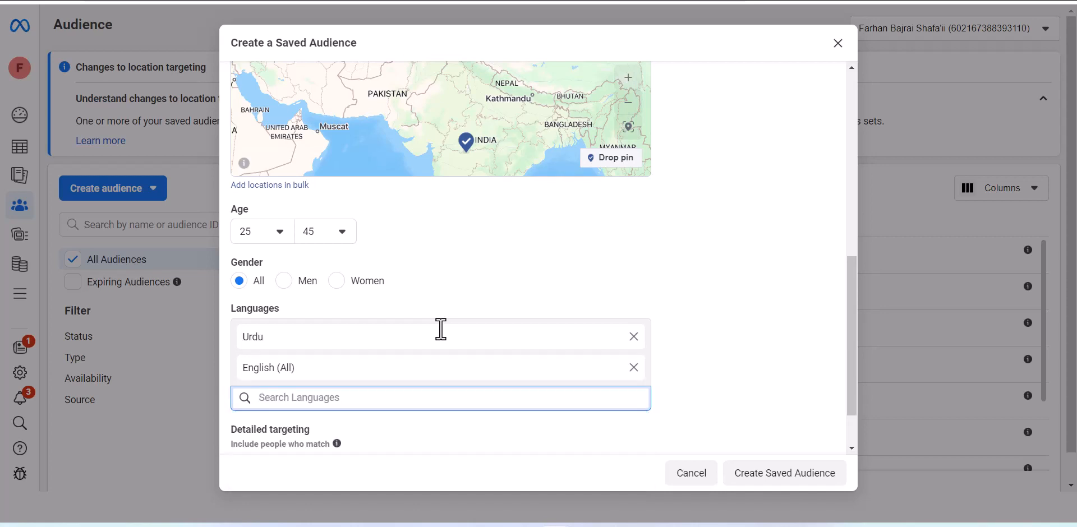
{"action": "type", "text": "hind"}
{"action": "key", "text": "Return"}
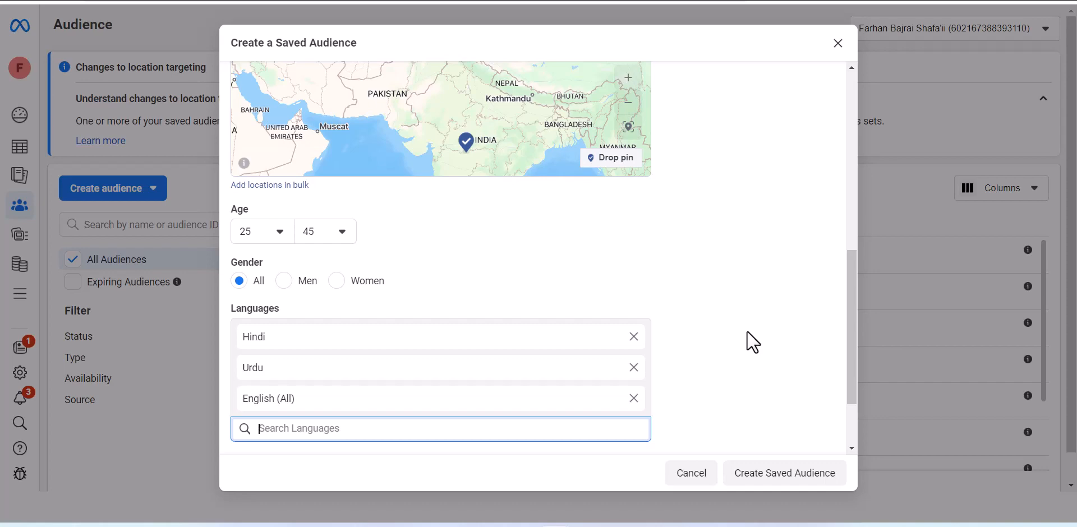
Step: Check the estimated audience size with the three languages applied, and remove Hindi, Urdu and English (All) from the languages
{"action": "scroll", "coordinate": [748, 331], "scroll_direction": "up", "scroll_amount": 6}
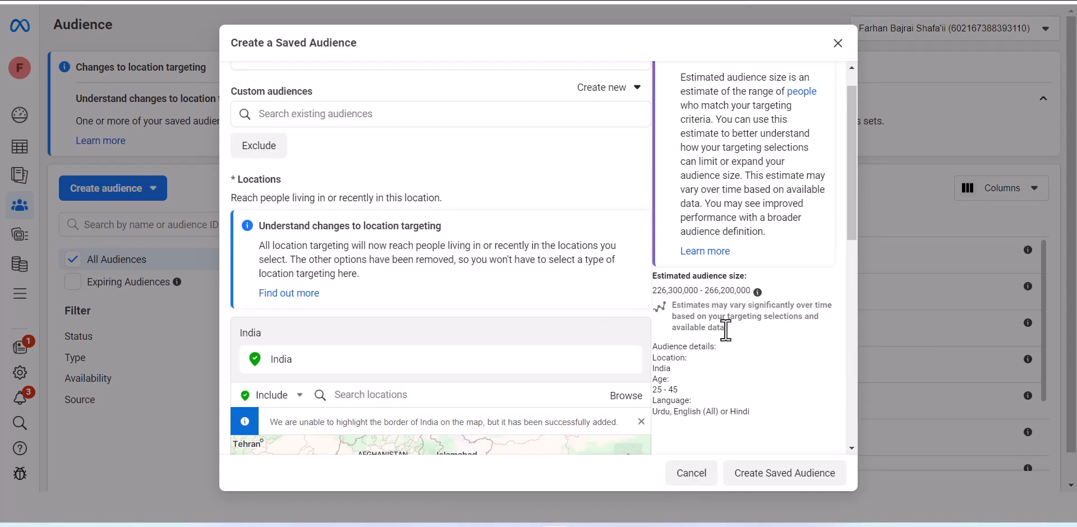
{"action": "scroll", "coordinate": [679, 304], "scroll_direction": "down", "scroll_amount": 5}
{"action": "scroll", "coordinate": [676, 306], "scroll_direction": "down", "scroll_amount": 4}
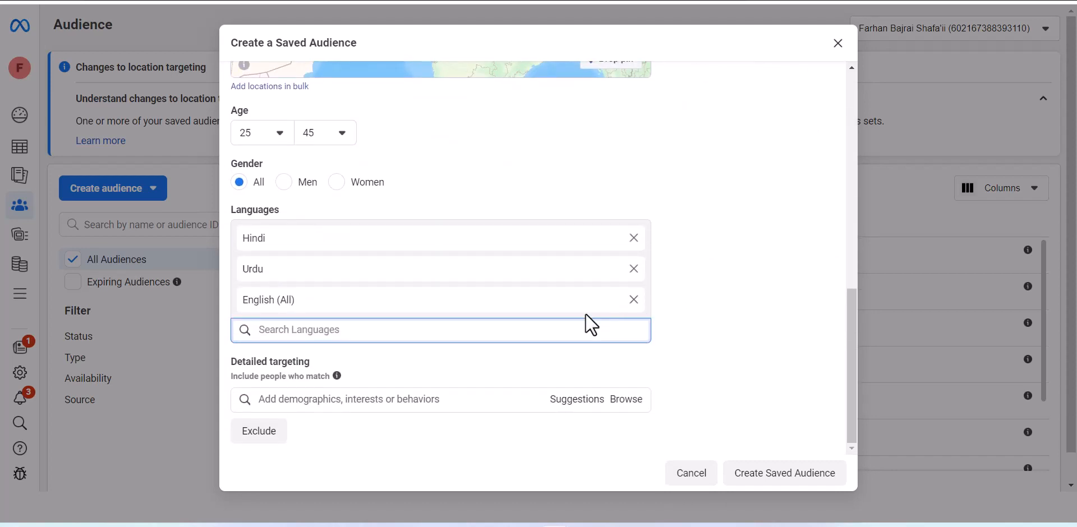
{"action": "left_click", "coordinate": [634, 238]}
{"action": "left_click", "coordinate": [634, 270]}
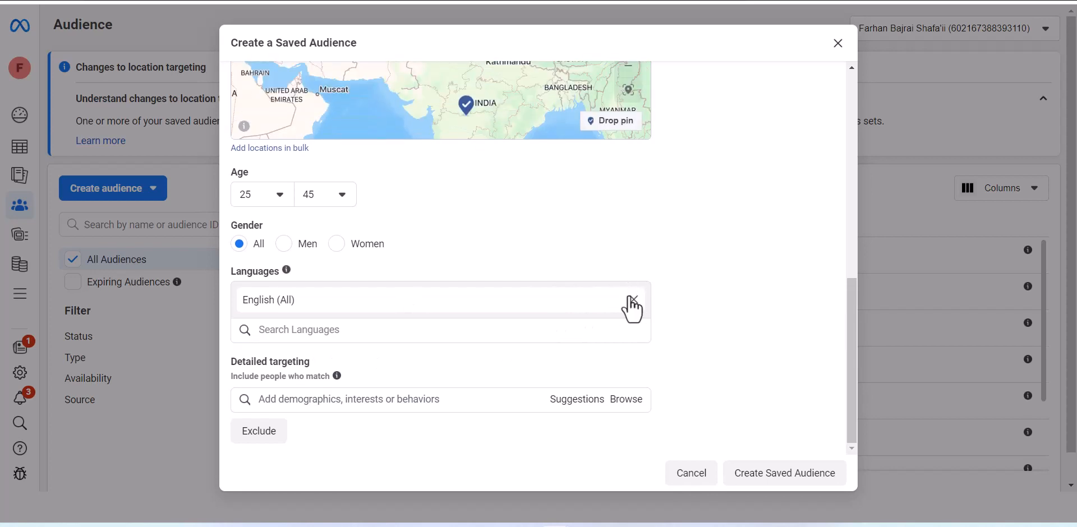
{"action": "left_click", "coordinate": [633, 301]}
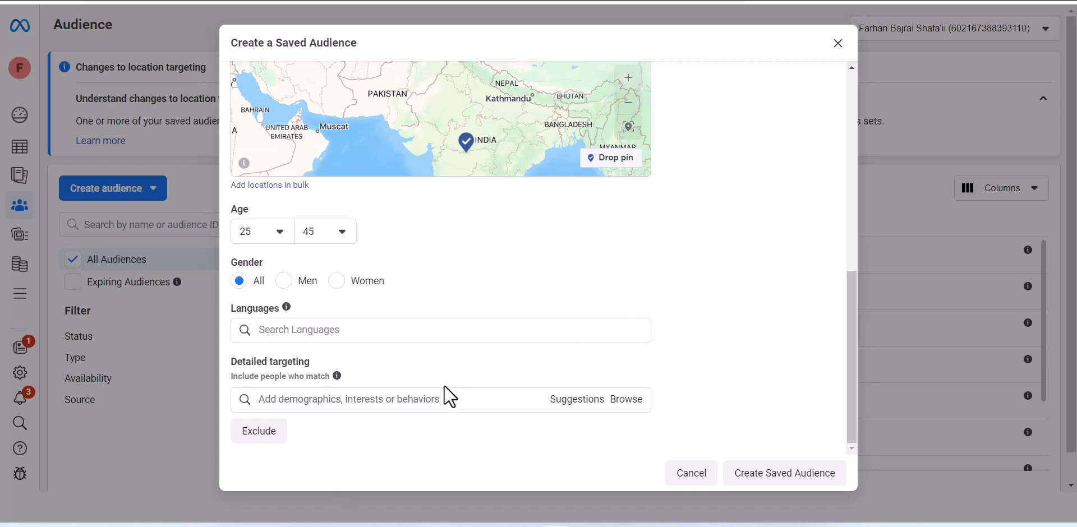
Step: Search the detailed targeting options for digital marketing
{"action": "left_click", "coordinate": [434, 399]}
{"action": "type", "text": "d"}
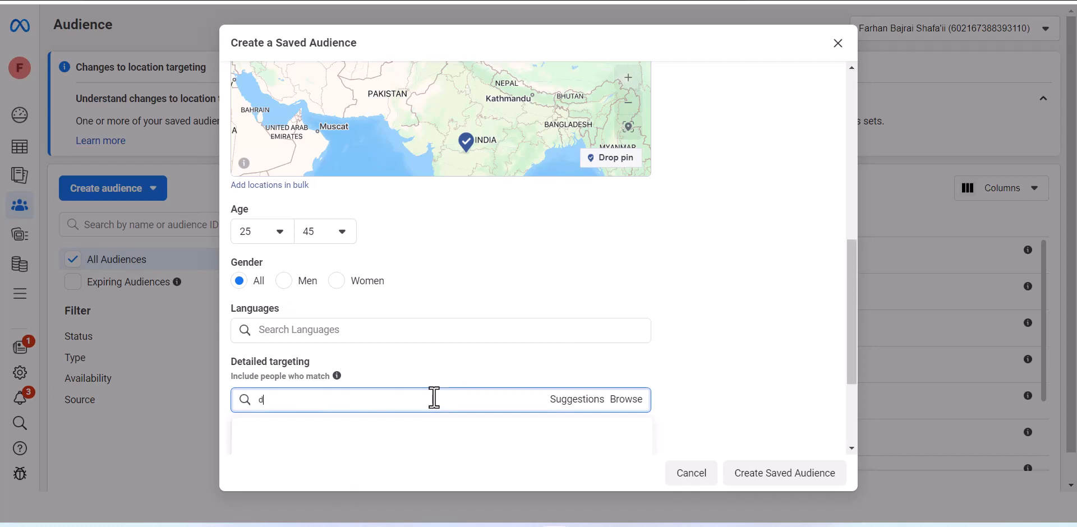
{"action": "type", "text": "igital marketing"}
Step: Search detailed targeting for forex, add the Foreign exchange market (currency) interest, and check the estimated audience size
{"action": "triple_click", "coordinate": [420, 400]}
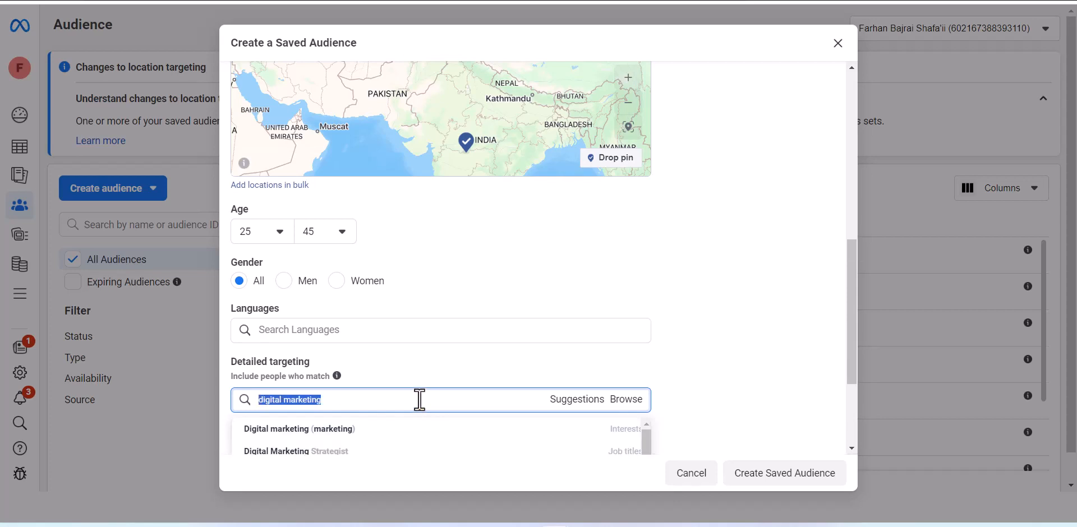
{"action": "type", "text": "forex"}
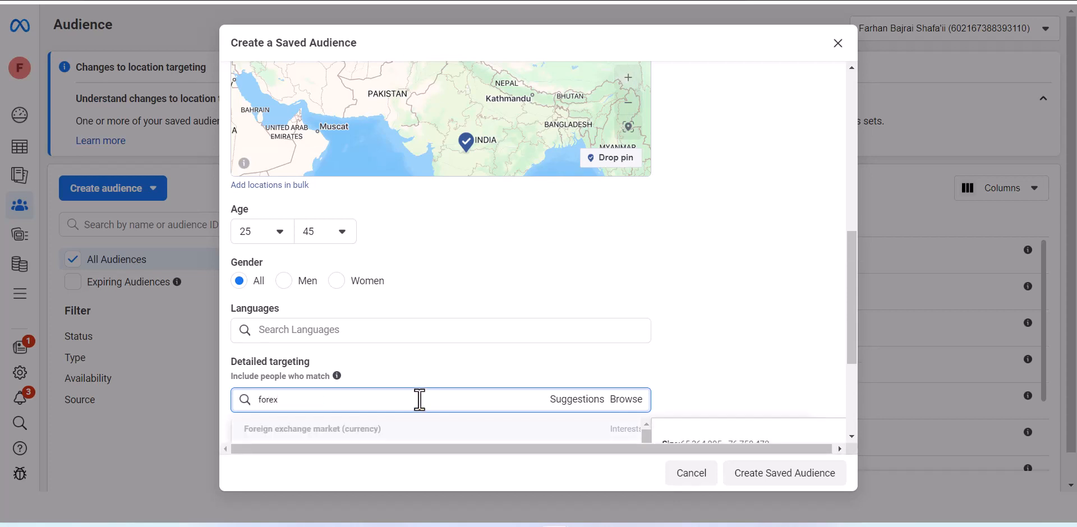
{"action": "left_click", "coordinate": [370, 440]}
{"action": "scroll", "coordinate": [802, 301], "scroll_direction": "up", "scroll_amount": 5}
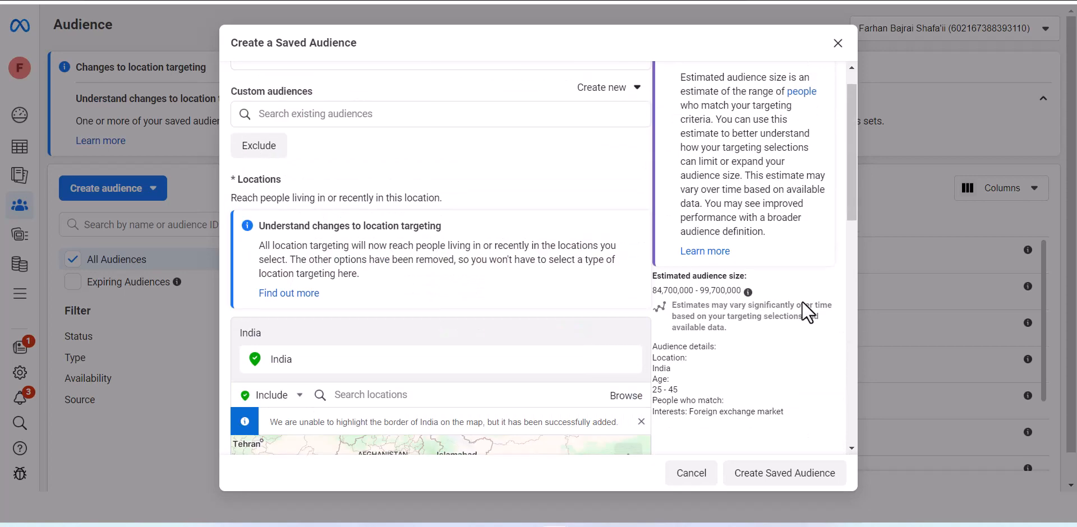
Step: Search detailed targeting for stock and add the Stock (investing) interest to the audience
{"action": "scroll", "coordinate": [802, 301], "scroll_direction": "down", "scroll_amount": 5}
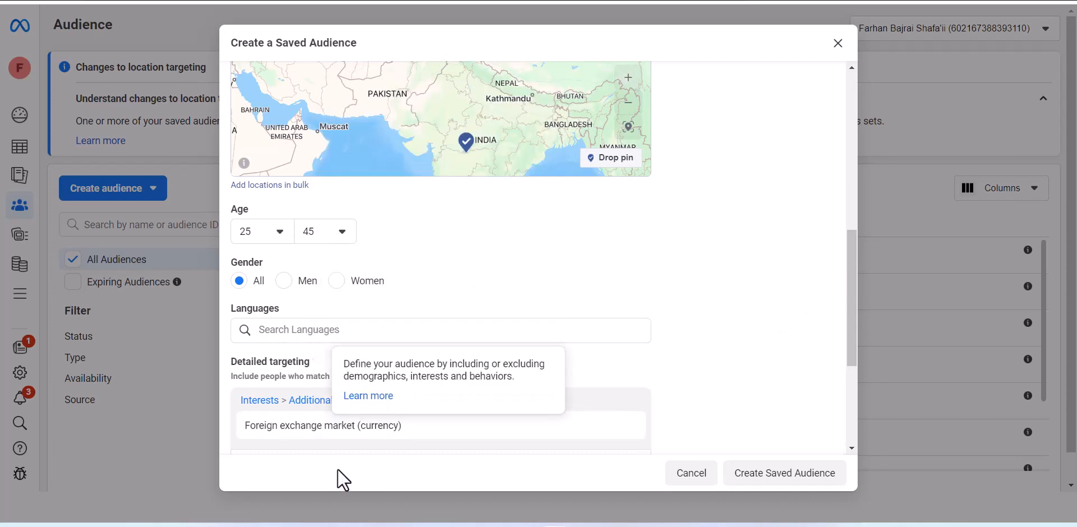
{"action": "scroll", "coordinate": [281, 281], "scroll_direction": "down", "scroll_amount": 3}
{"action": "left_click", "coordinate": [366, 327]}
{"action": "type", "text": "s"}
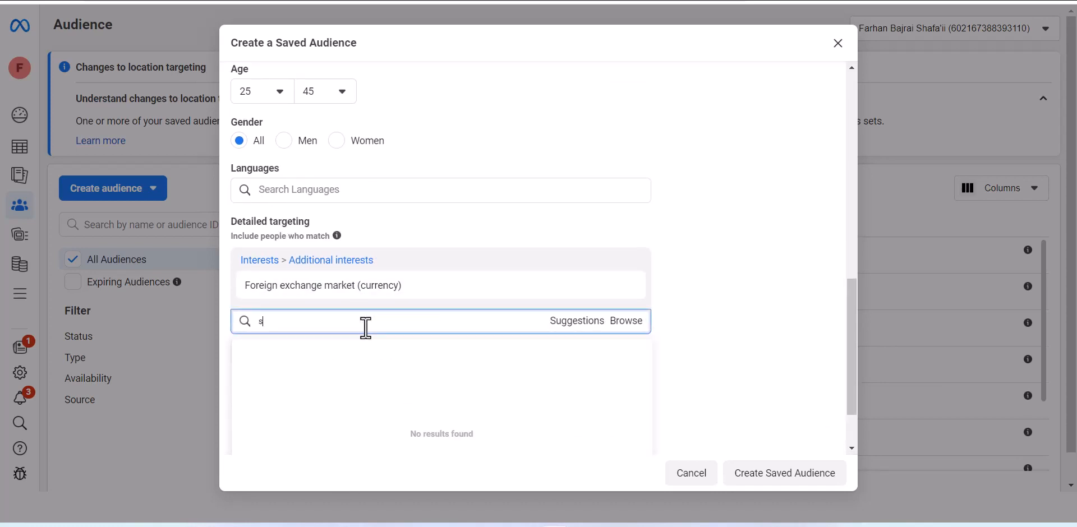
{"action": "type", "text": "tock"}
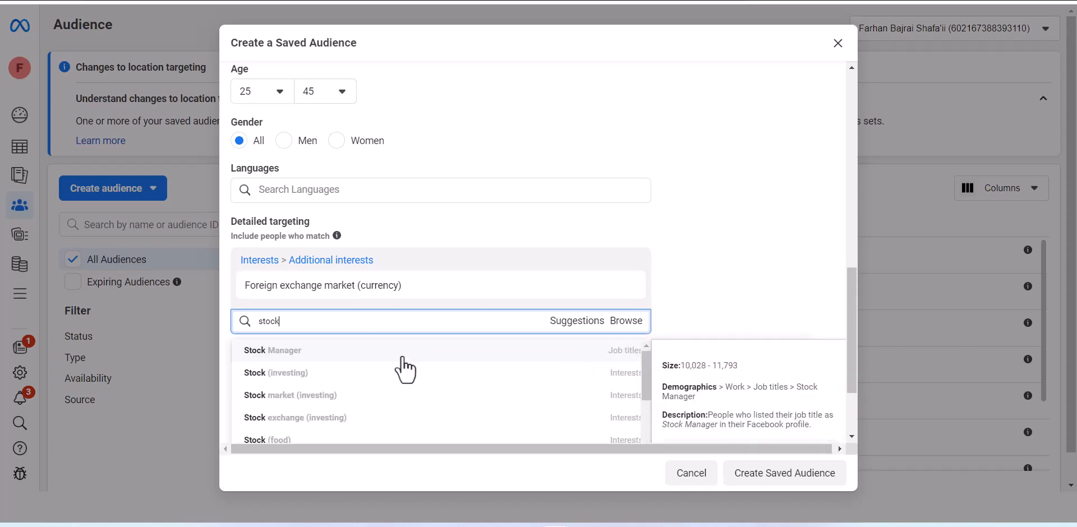
{"action": "left_click", "coordinate": [337, 377]}
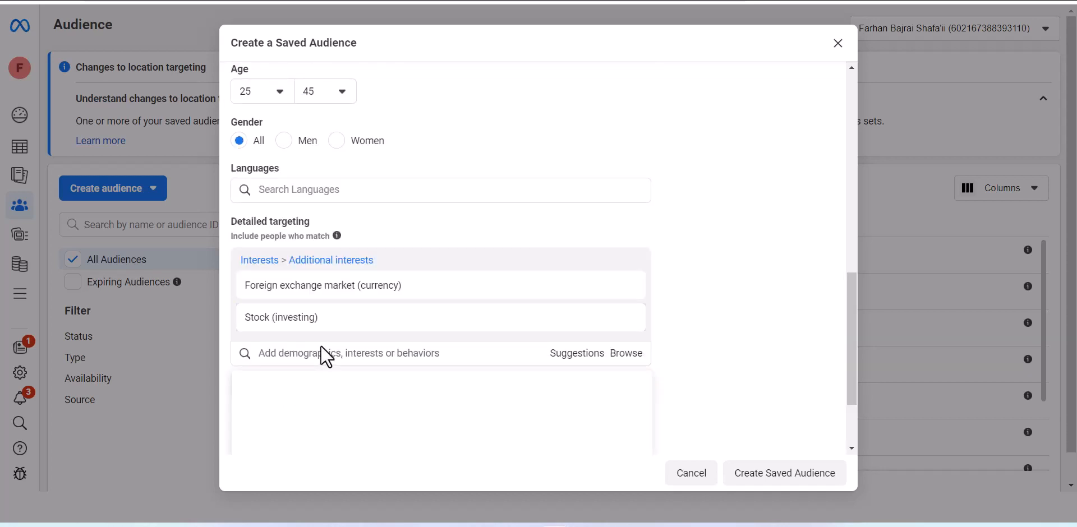
Step: Add the Stock market (investing) and Stock exchange (investing) interests to the detailed targeting
{"action": "type", "text": "stock"}
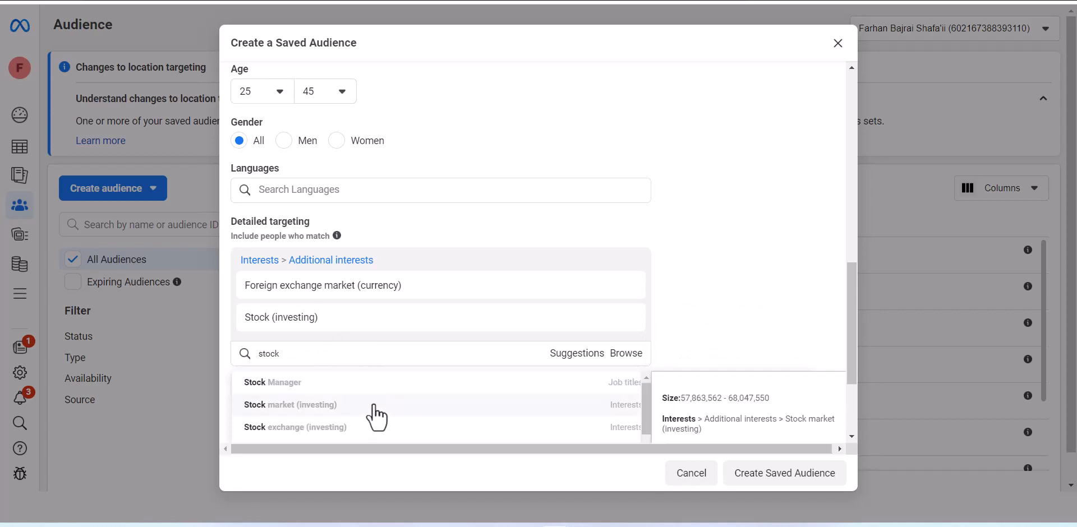
{"action": "left_click", "coordinate": [375, 405]}
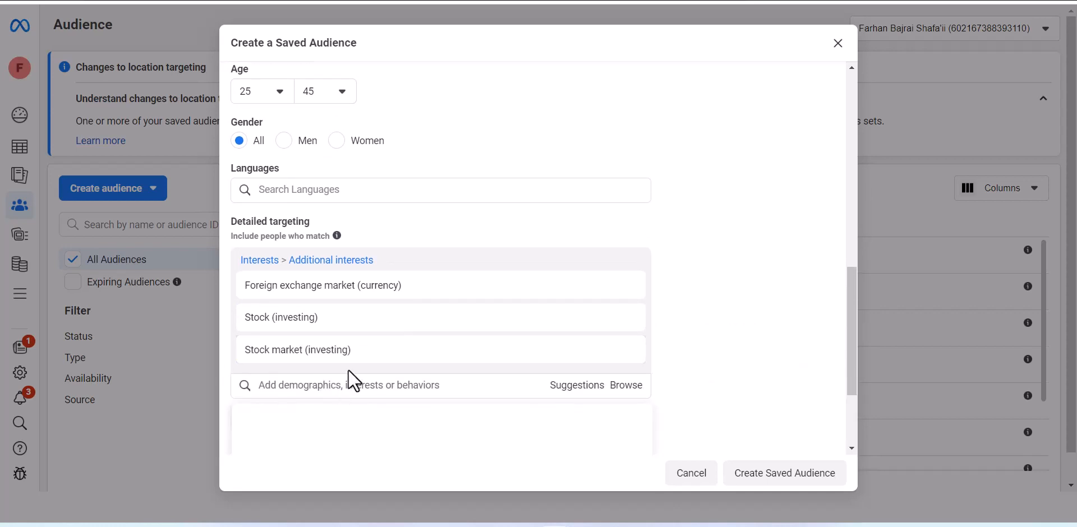
{"action": "type", "text": "st"}
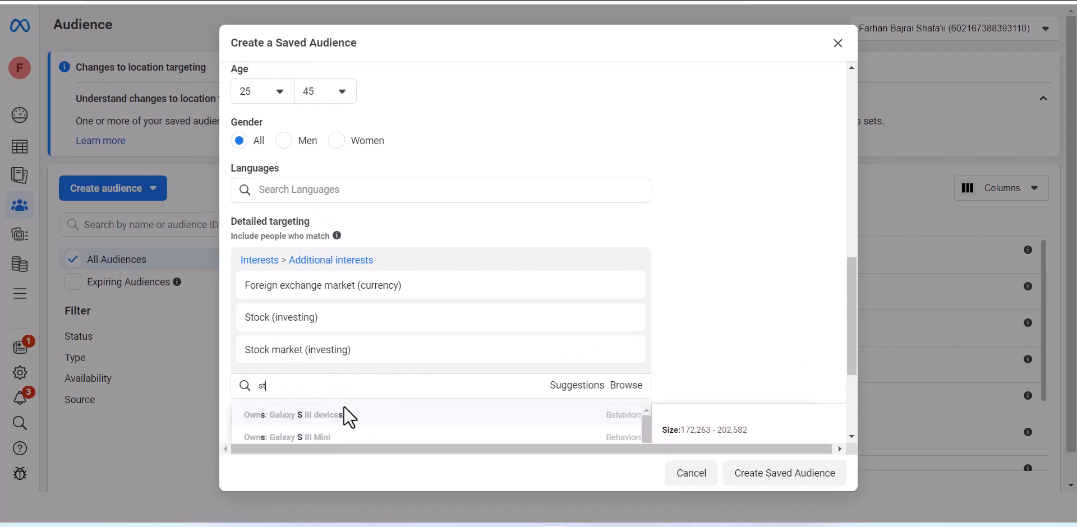
{"action": "type", "text": "ock"}
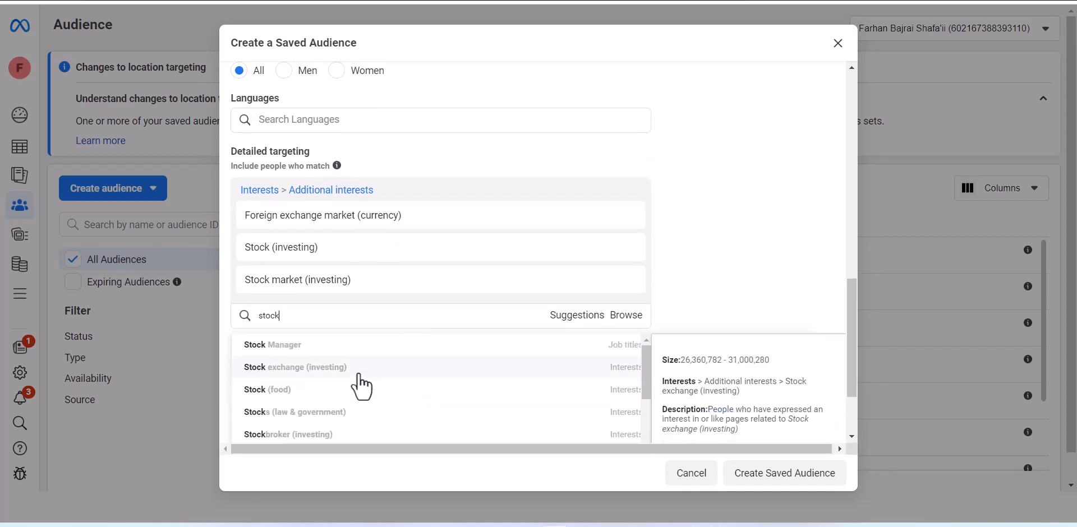
{"action": "left_click", "coordinate": [360, 373]}
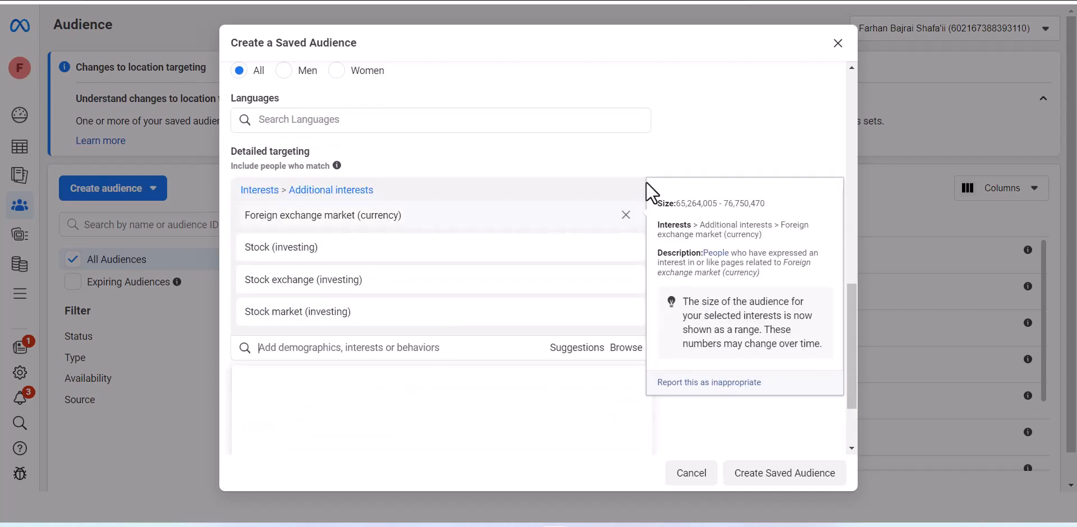
Step: Review the estimated audience size, the audience details and the list of added interests in the saved audience
{"action": "scroll", "coordinate": [776, 247], "scroll_direction": "up", "scroll_amount": 7}
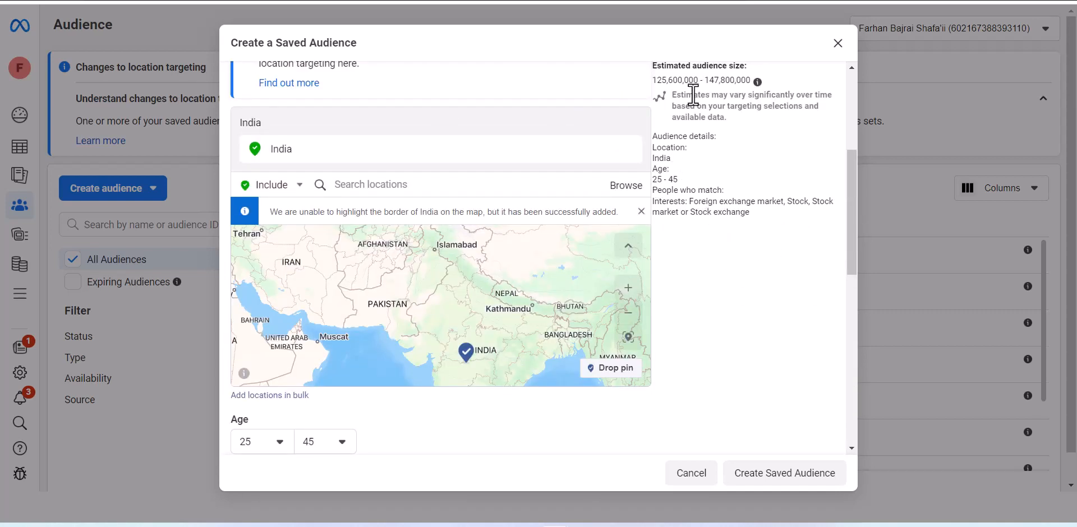
{"action": "scroll", "coordinate": [717, 315], "scroll_direction": "down", "scroll_amount": 3}
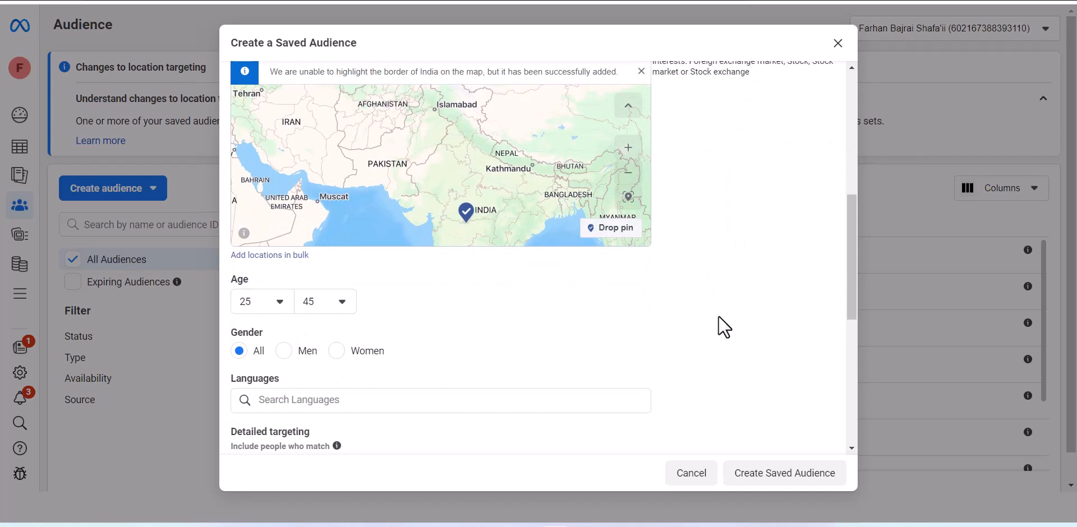
{"action": "scroll", "coordinate": [719, 315], "scroll_direction": "down", "scroll_amount": 4}
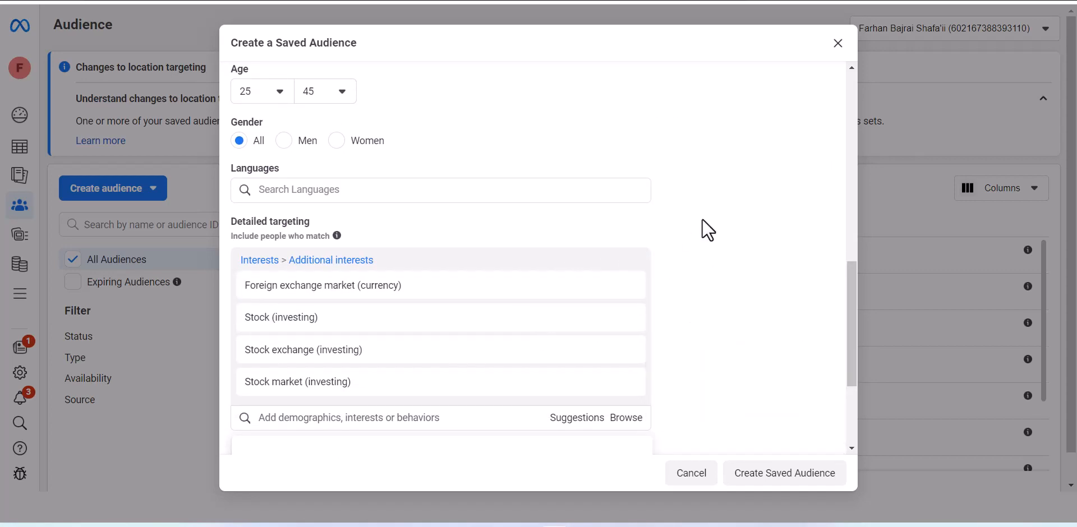
{"action": "scroll", "coordinate": [567, 188], "scroll_direction": "down", "scroll_amount": 1}
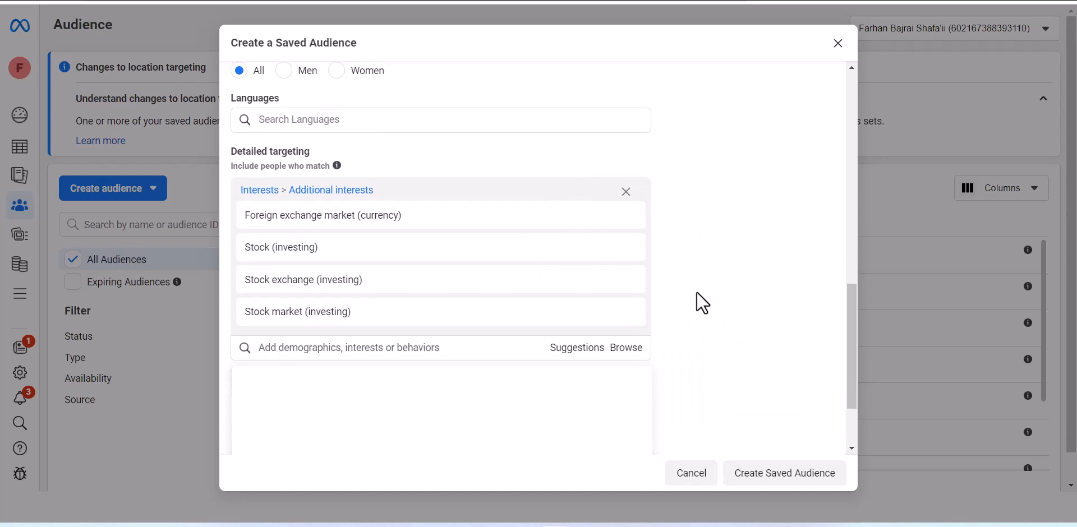
{"action": "scroll", "coordinate": [697, 293], "scroll_direction": "down", "scroll_amount": 2}
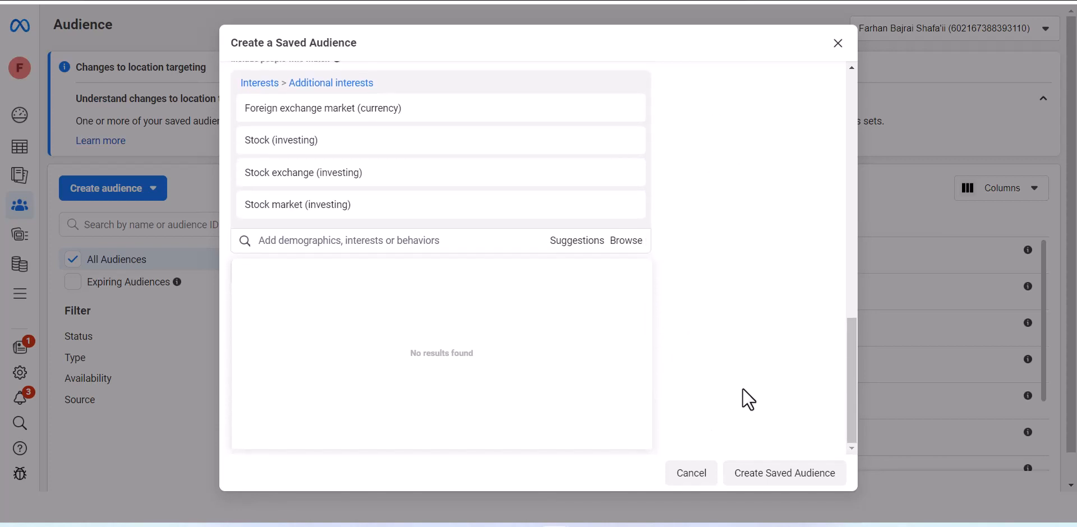
{"action": "scroll", "coordinate": [742, 388], "scroll_direction": "up", "scroll_amount": 8}
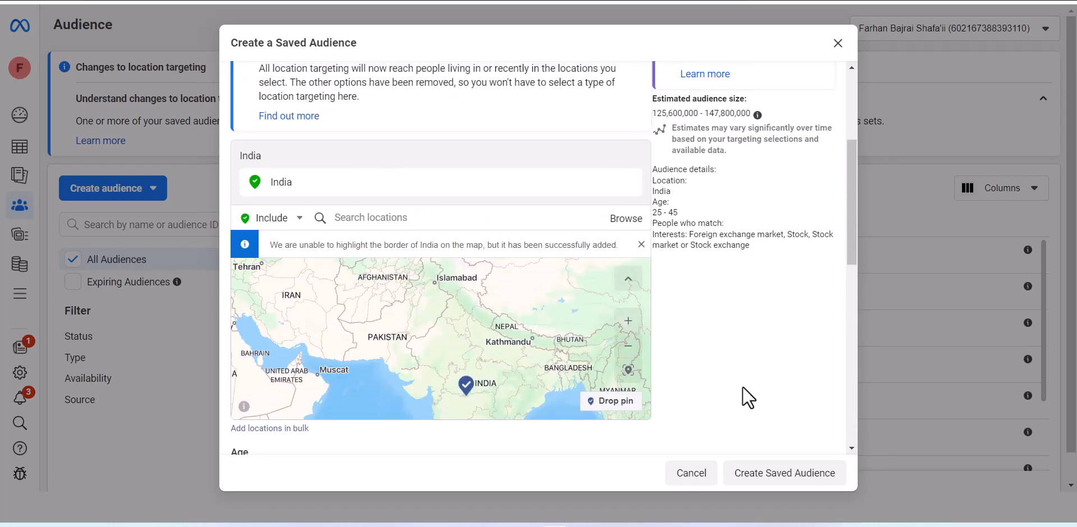
{"action": "scroll", "coordinate": [742, 387], "scroll_direction": "up", "scroll_amount": 2}
{"action": "scroll", "coordinate": [743, 386], "scroll_direction": "down", "scroll_amount": 8}
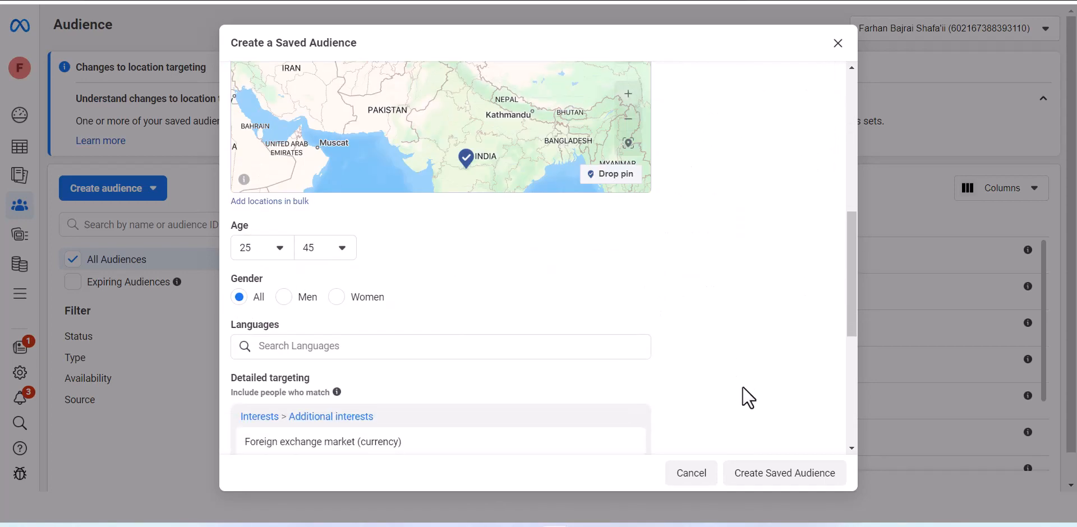
{"action": "scroll", "coordinate": [743, 385], "scroll_direction": "up", "scroll_amount": 10}
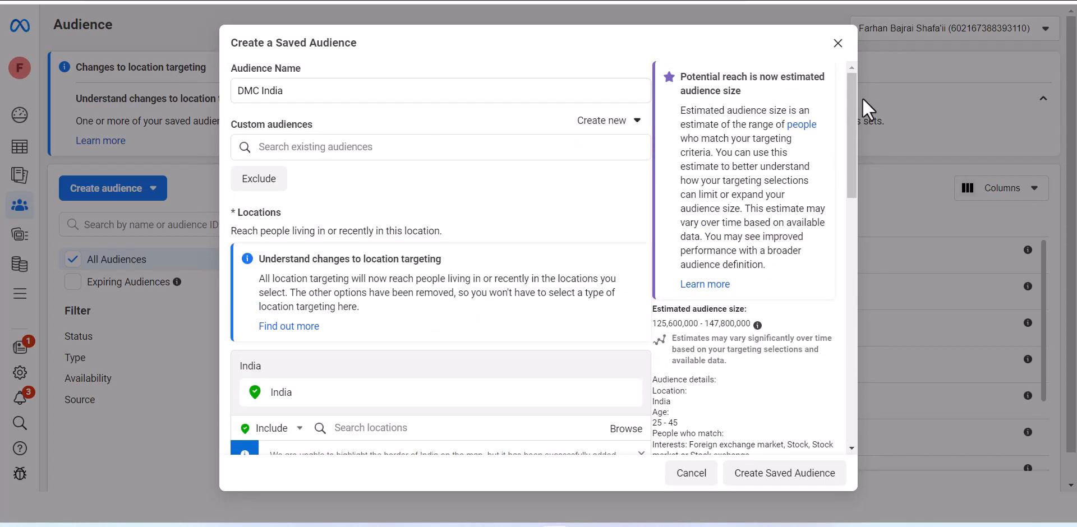
Step: Close the current audience form without saving it and start a new saved audience named DMC India
{"action": "left_click", "coordinate": [839, 43]}
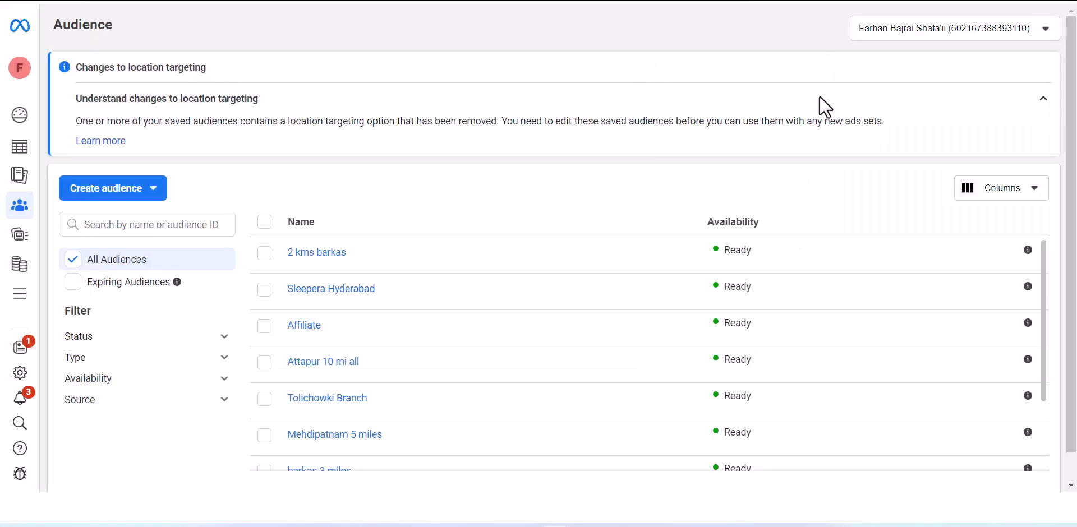
{"action": "scroll", "coordinate": [466, 403], "scroll_direction": "down", "scroll_amount": 5}
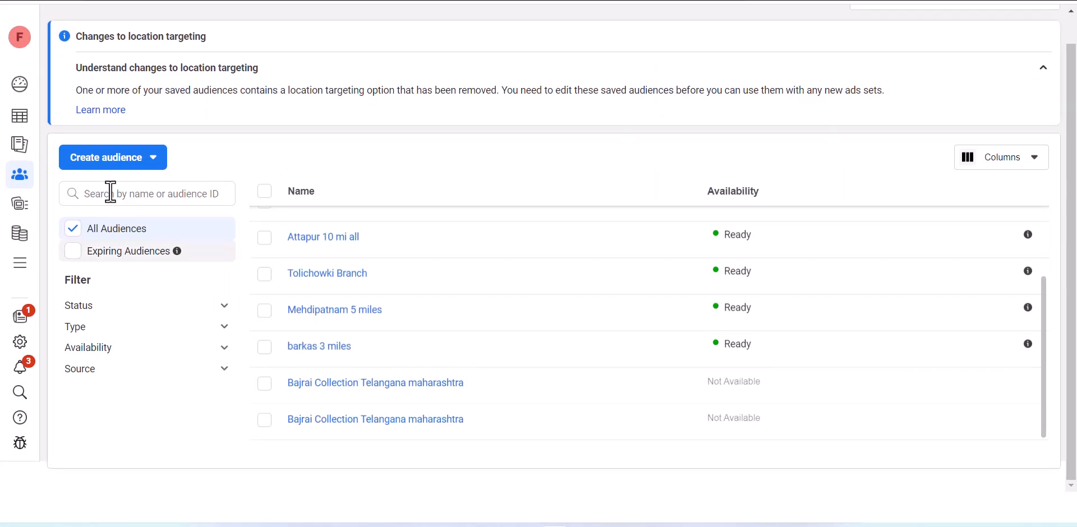
{"action": "left_click", "coordinate": [95, 168]}
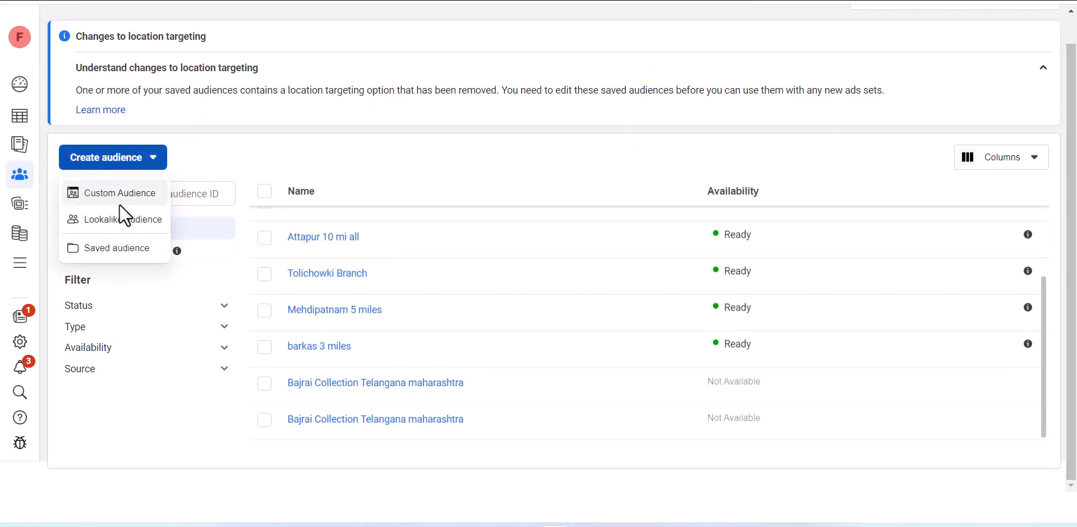
{"action": "left_click", "coordinate": [118, 248]}
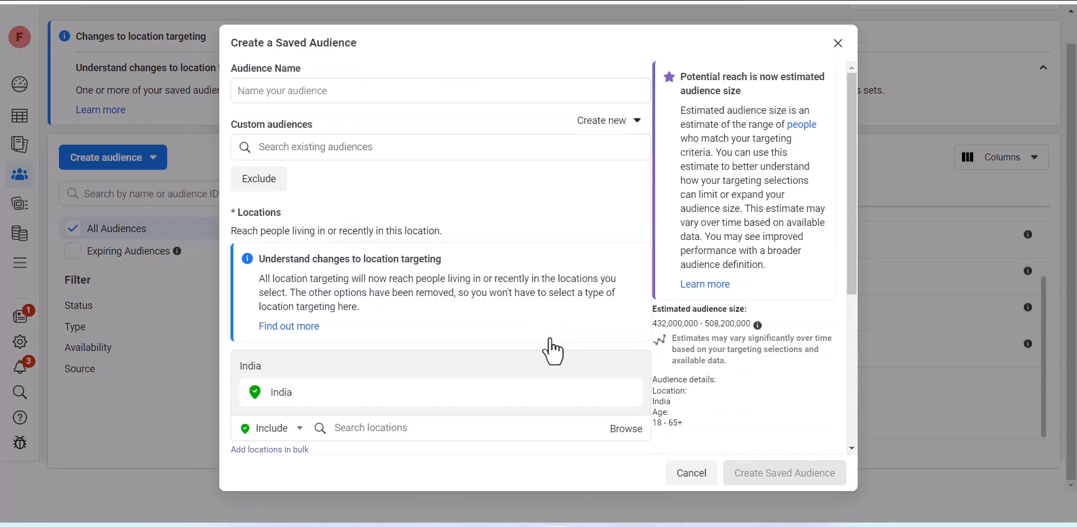
{"action": "left_click", "coordinate": [293, 95]}
{"action": "type", "text": "DM"}
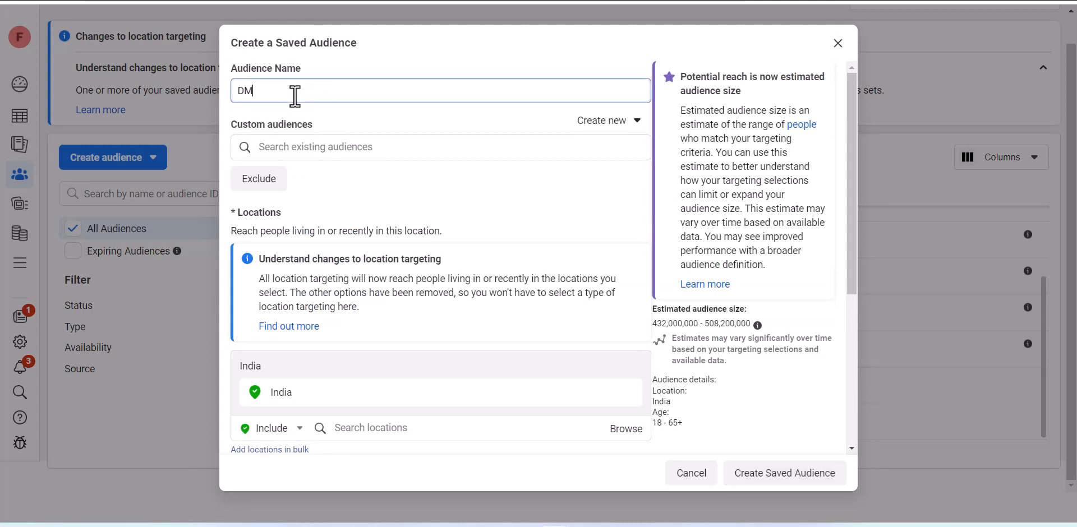
{"action": "type", "text": "C India"}
{"action": "key", "text": "Tab"}
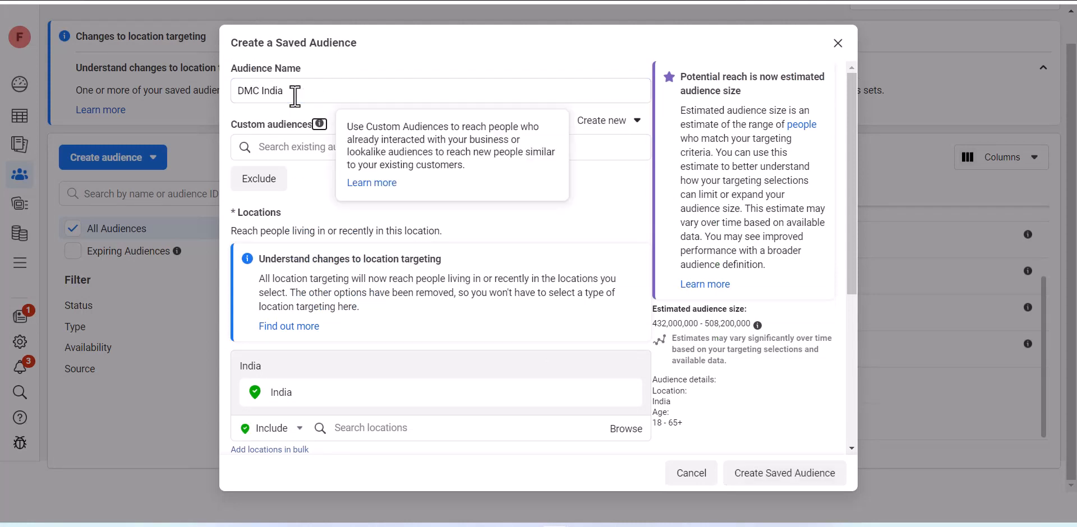
Step: Try to exclude Delhi through the custom audiences by searching the existing audiences for it
{"action": "left_click", "coordinate": [274, 179]}
{"action": "left_click", "coordinate": [392, 214]}
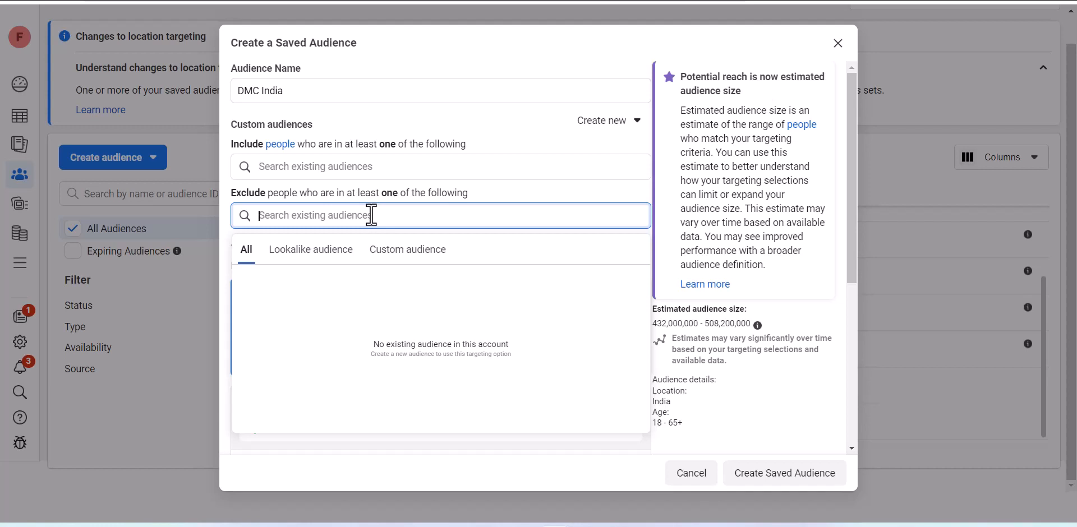
{"action": "type", "text": "D"}
{"action": "key", "text": "BackSpace"}
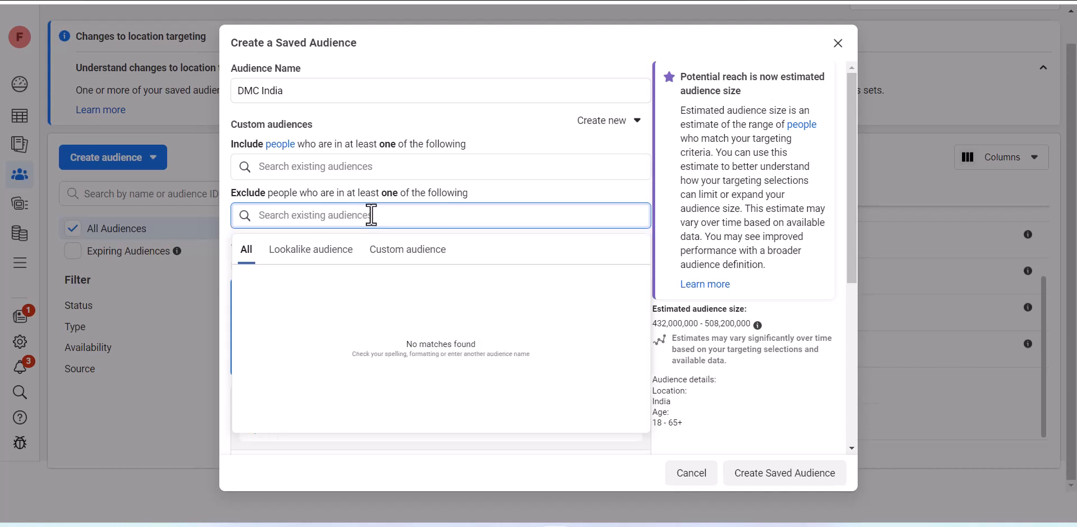
{"action": "type", "text": "Delhin"}
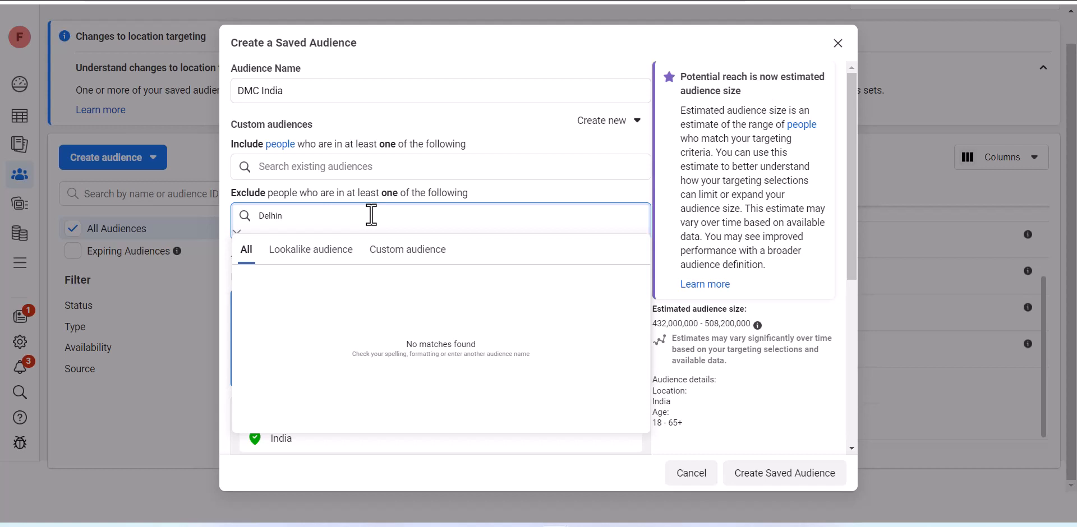
{"action": "key", "text": "BackSpace"}
{"action": "left_click", "coordinate": [418, 253]}
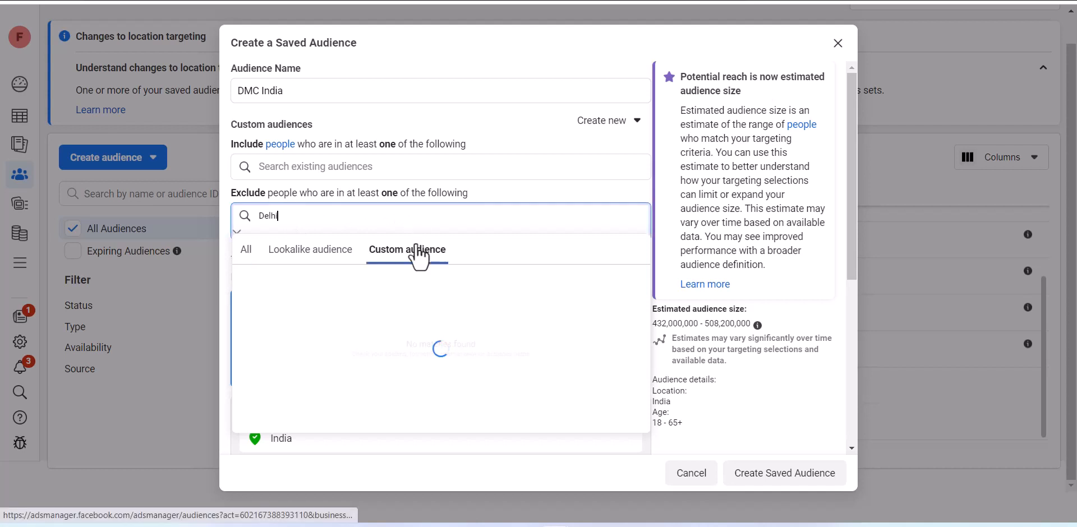
Step: Search the included custom audiences for Delhi, clear the search and open the help article about people
{"action": "left_click", "coordinate": [352, 167]}
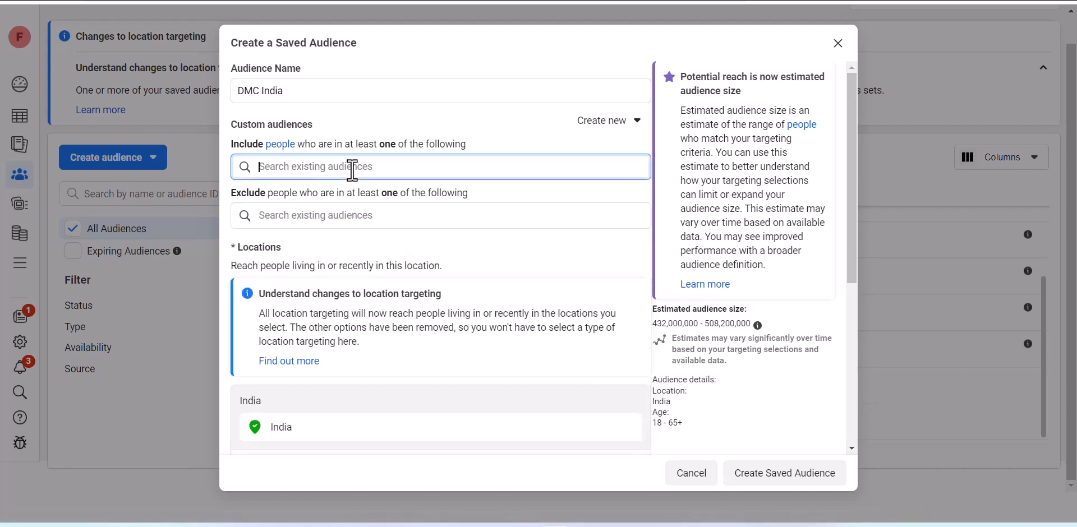
{"action": "type", "text": "Delhi"}
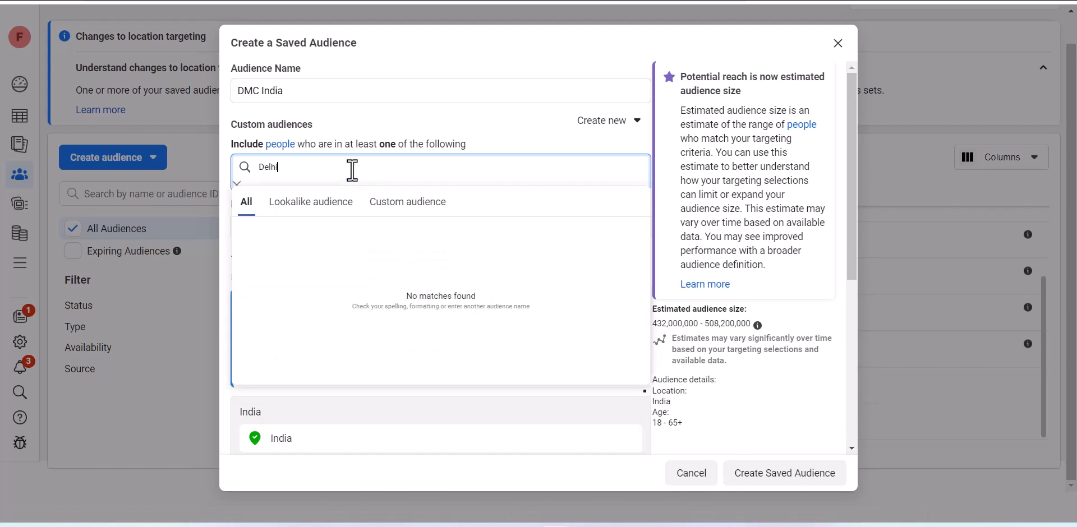
{"action": "left_click", "coordinate": [409, 202]}
{"action": "left_click", "coordinate": [269, 166]}
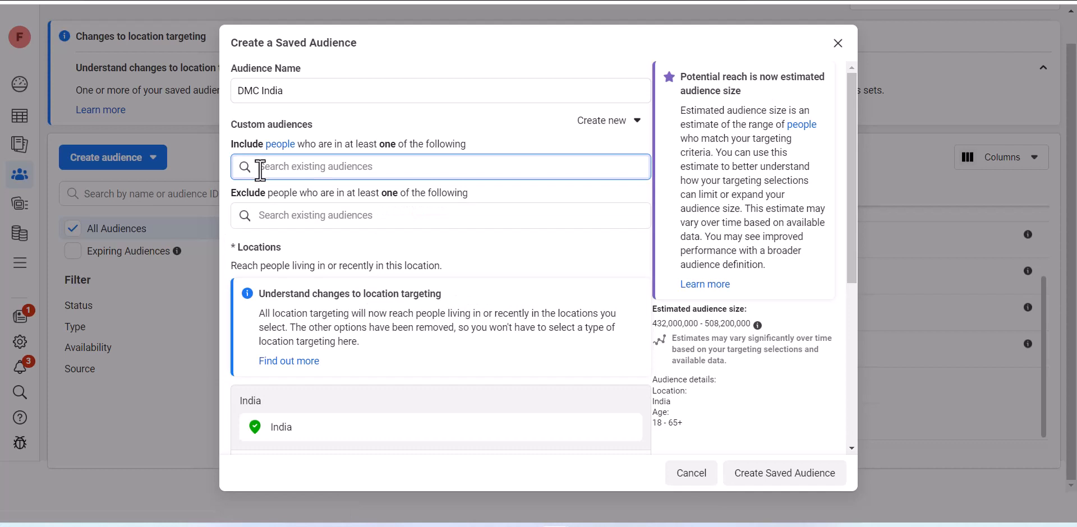
{"action": "left_click", "coordinate": [368, 178]}
{"action": "left_click", "coordinate": [283, 175]}
{"action": "left_click", "coordinate": [282, 175]}
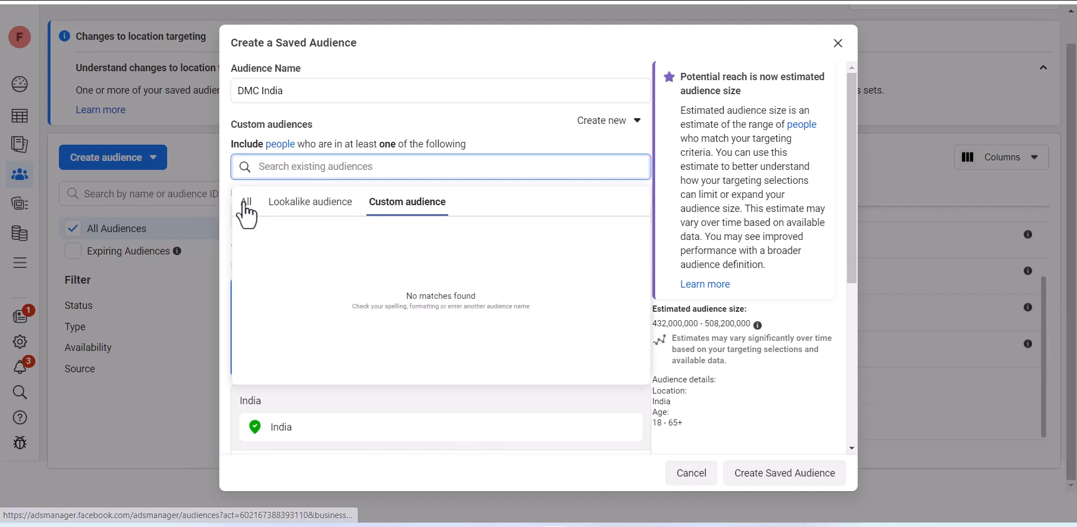
{"action": "left_click", "coordinate": [281, 145]}
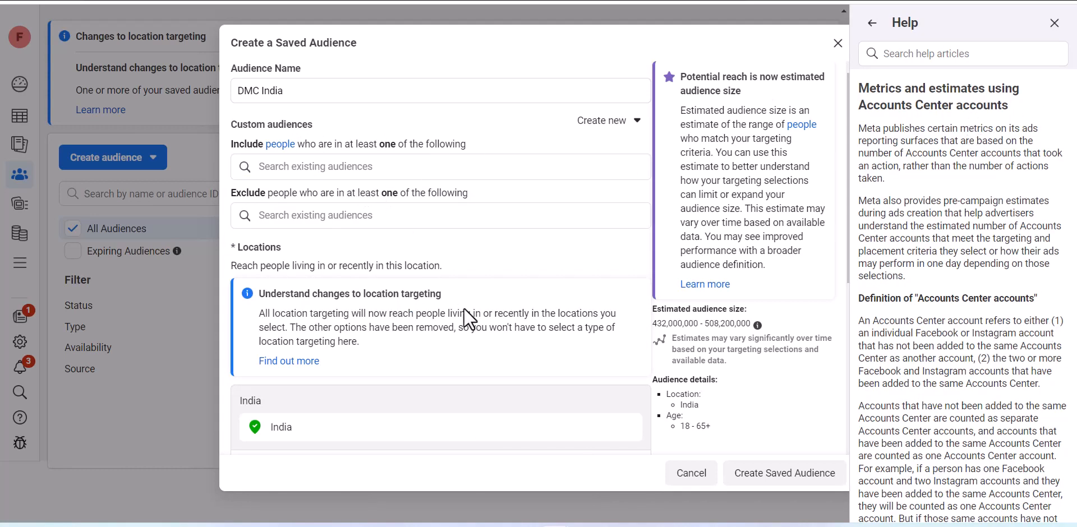
Step: Exclude Delhi from the audience's India location targeting and close the help article
{"action": "scroll", "coordinate": [449, 317], "scroll_direction": "down", "scroll_amount": 3}
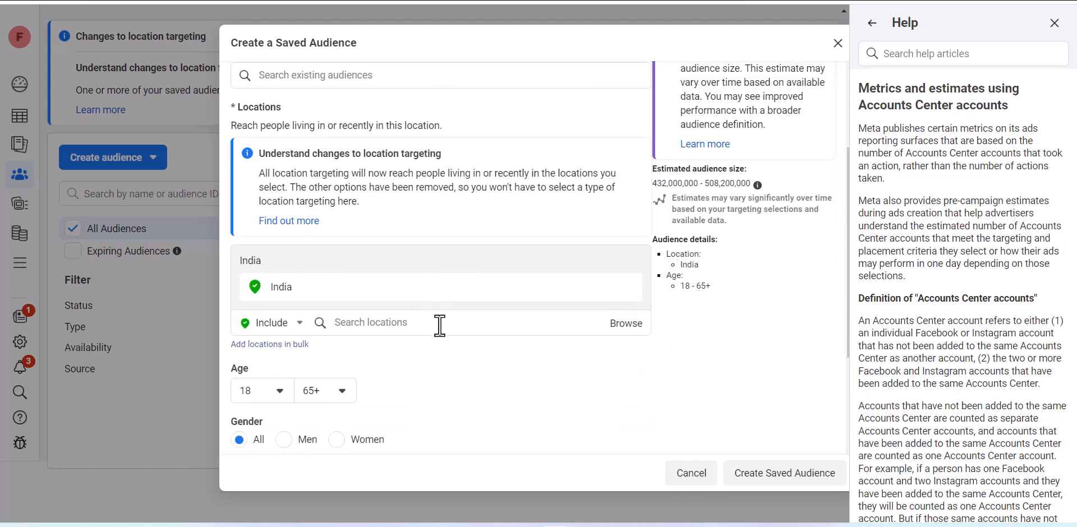
{"action": "left_click", "coordinate": [280, 324]}
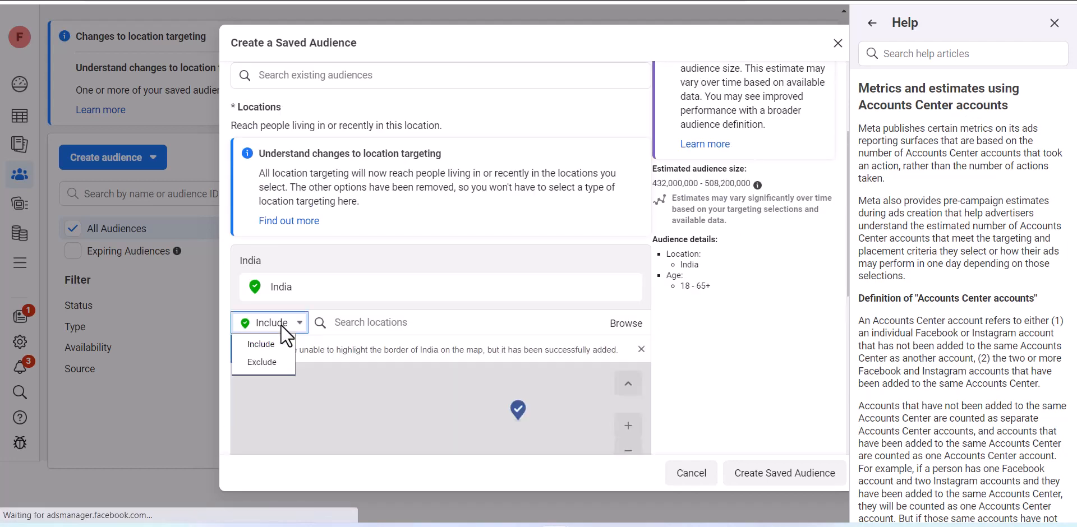
{"action": "left_click", "coordinate": [283, 362]}
{"action": "left_click", "coordinate": [379, 321]}
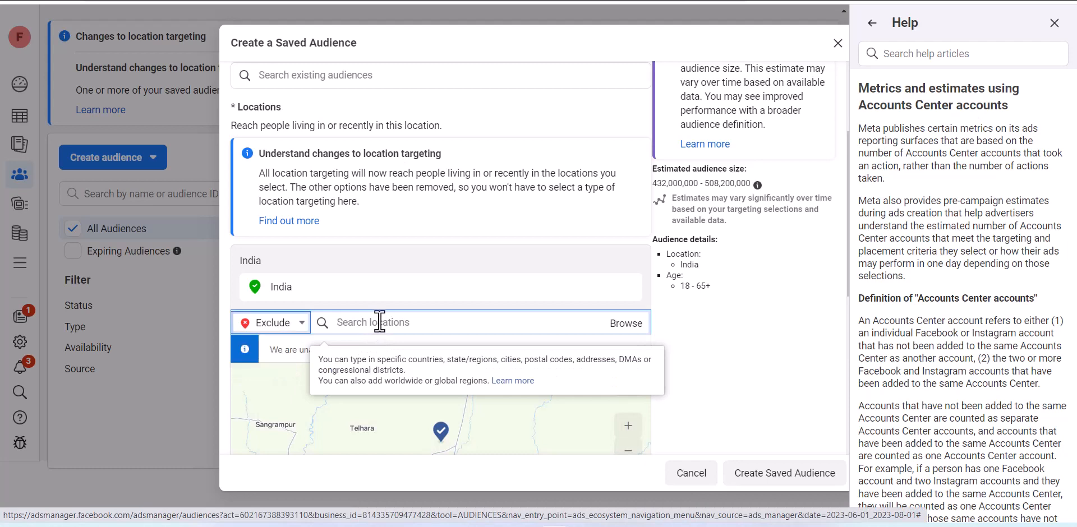
{"action": "type", "text": "delhi"}
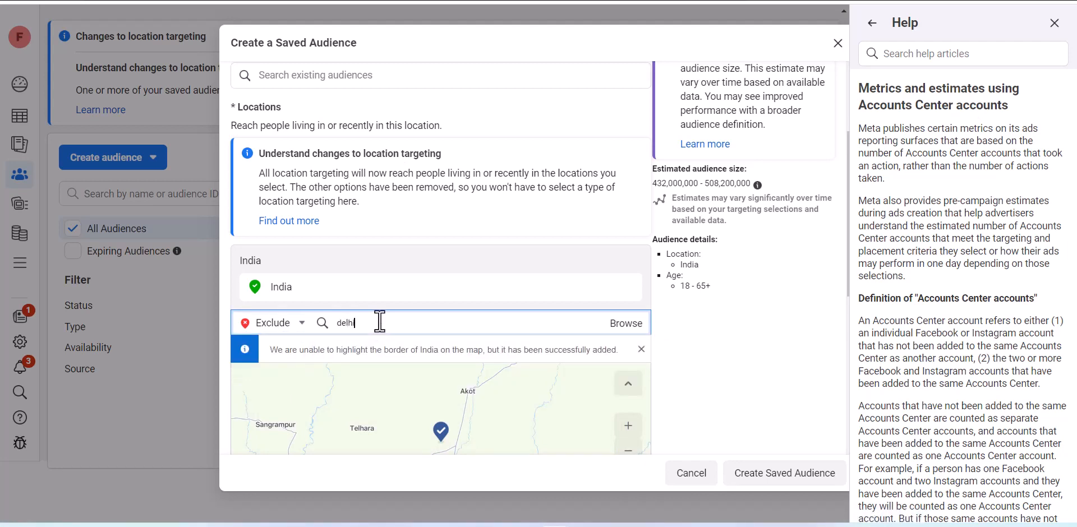
{"action": "left_click", "coordinate": [351, 353]}
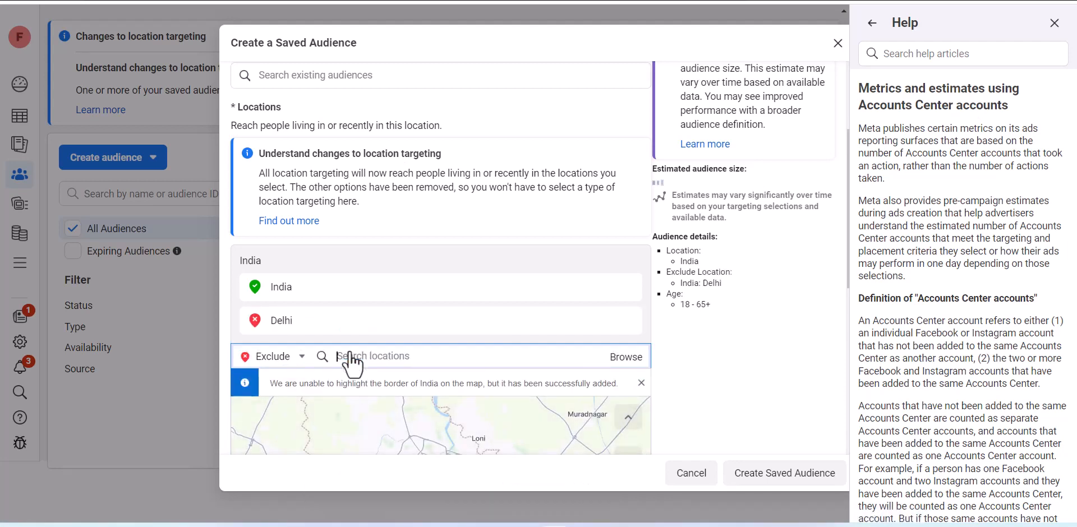
{"action": "left_click", "coordinate": [1055, 24]}
Step: Try excluding the Kolkatta place from the locations, and remove it from the list again
{"action": "scroll", "coordinate": [515, 303], "scroll_direction": "down", "scroll_amount": 1}
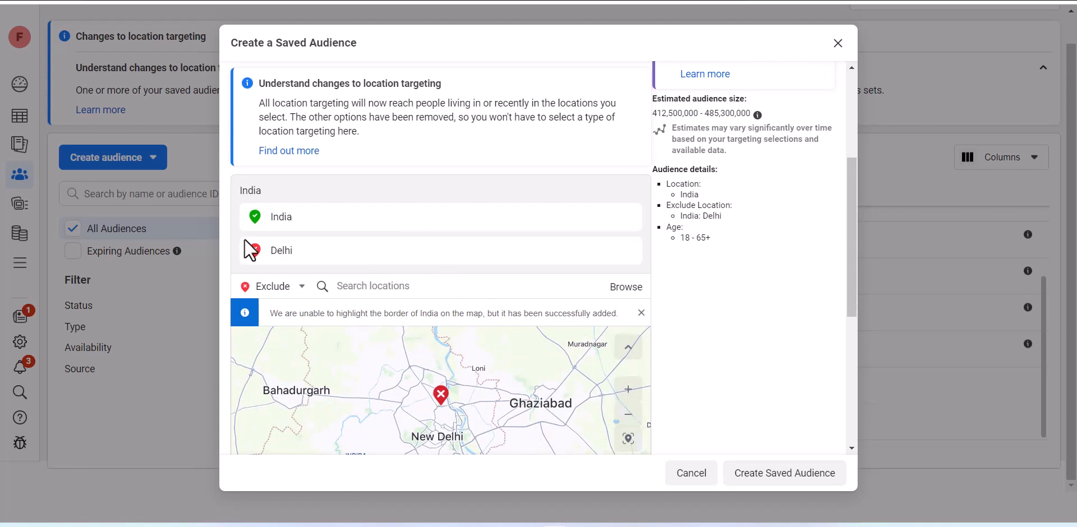
{"action": "left_click", "coordinate": [372, 288]}
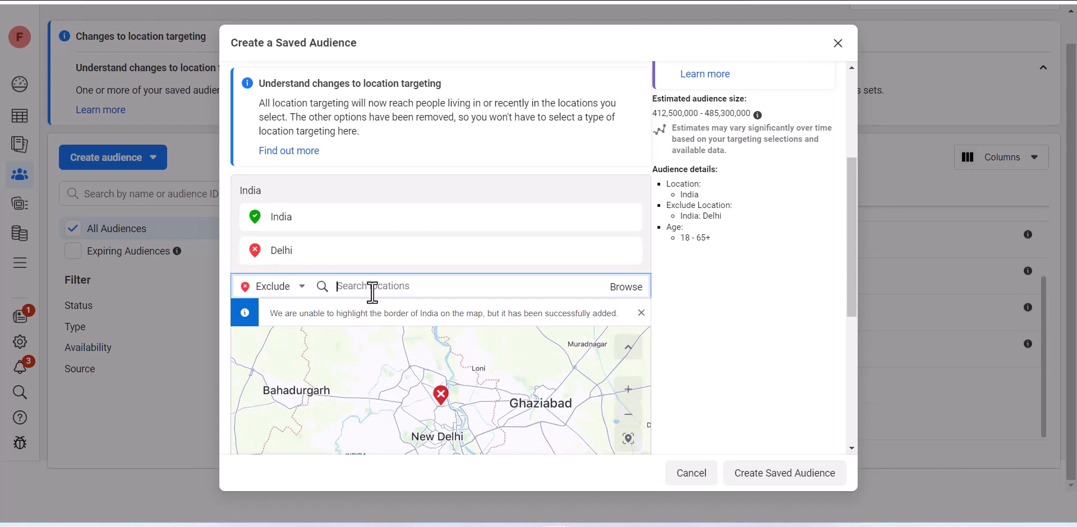
{"action": "type", "text": "kolka"}
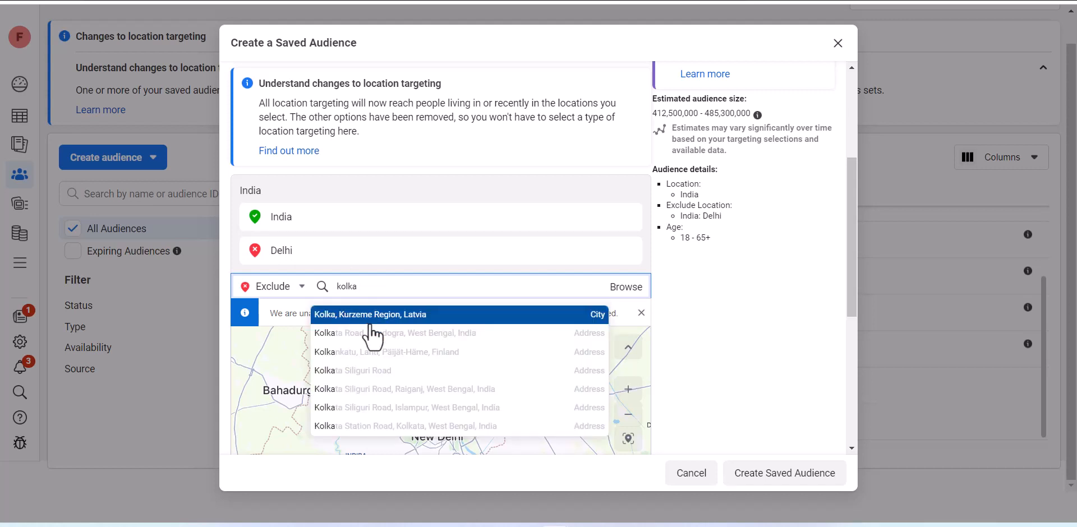
{"action": "type", "text": "tta"}
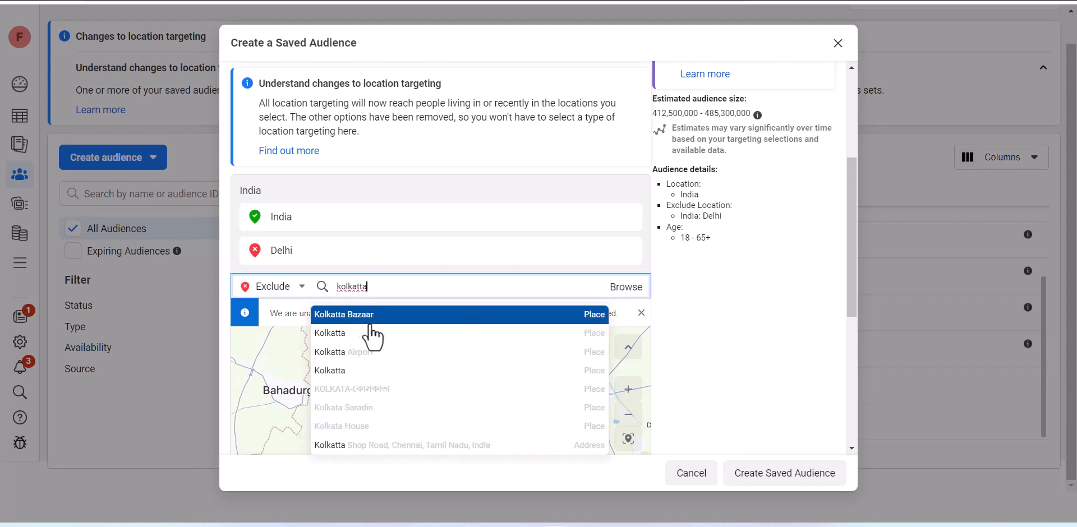
{"action": "left_click", "coordinate": [357, 371]}
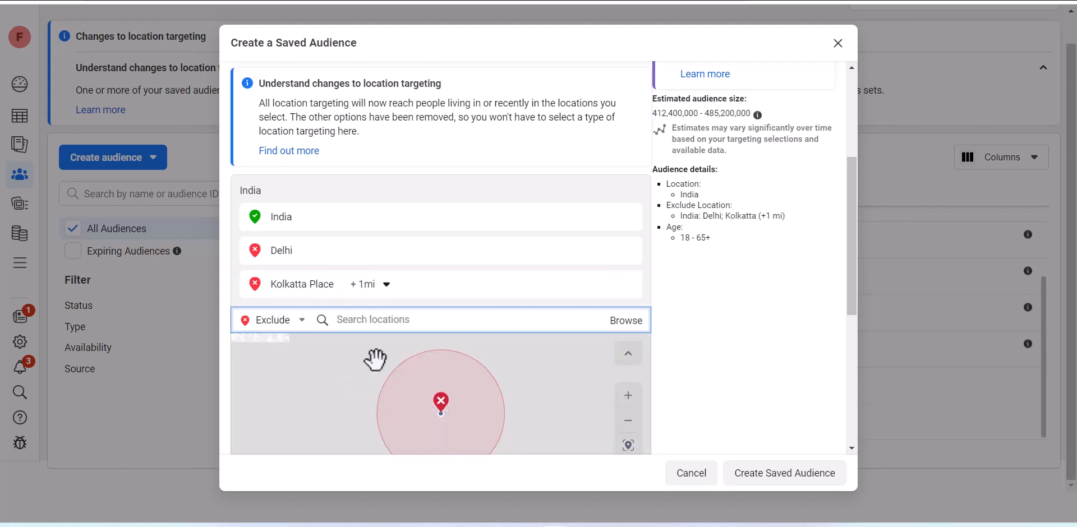
{"action": "left_click", "coordinate": [271, 286]}
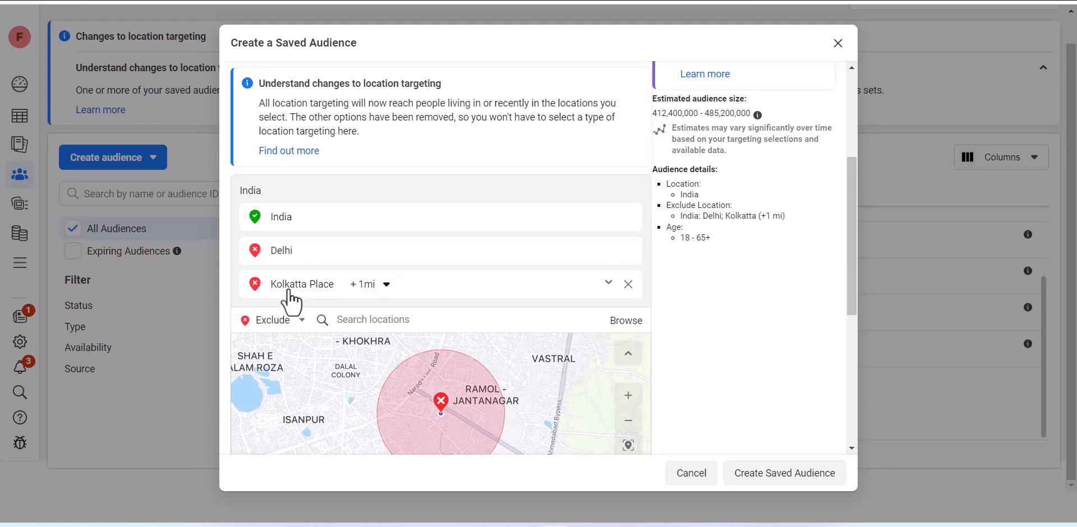
{"action": "left_click", "coordinate": [628, 286]}
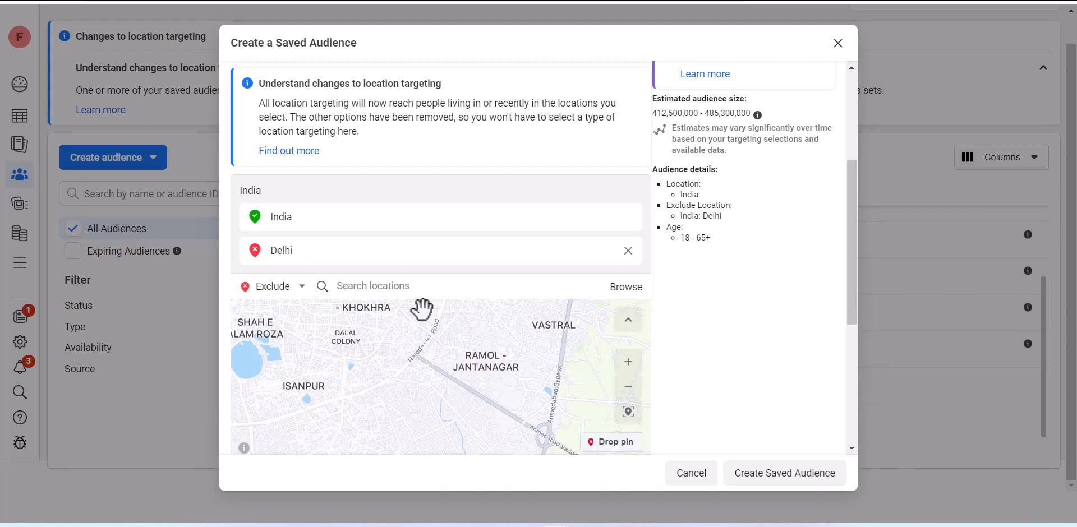
Step: Exclude the states of West Bengal and Uttar Pradesh from the audience's location targeting
{"action": "left_click", "coordinate": [403, 295]}
{"action": "type", "text": "bengal"}
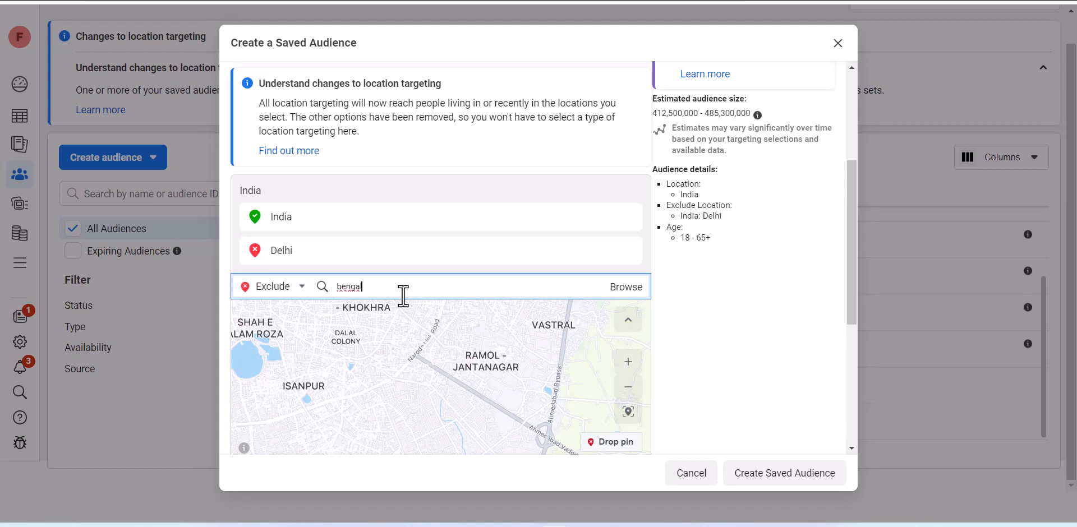
{"action": "left_click", "coordinate": [410, 315]}
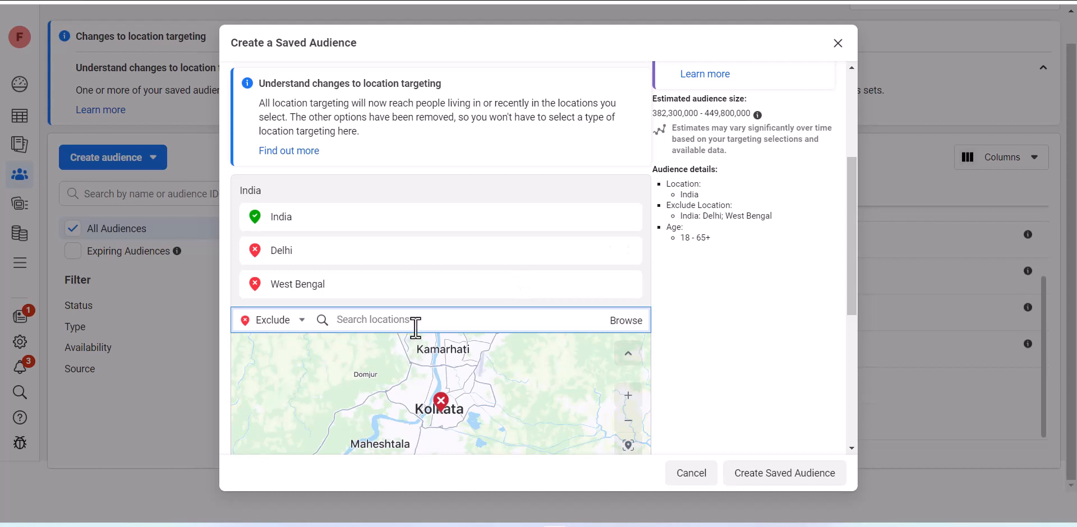
{"action": "type", "text": "u"}
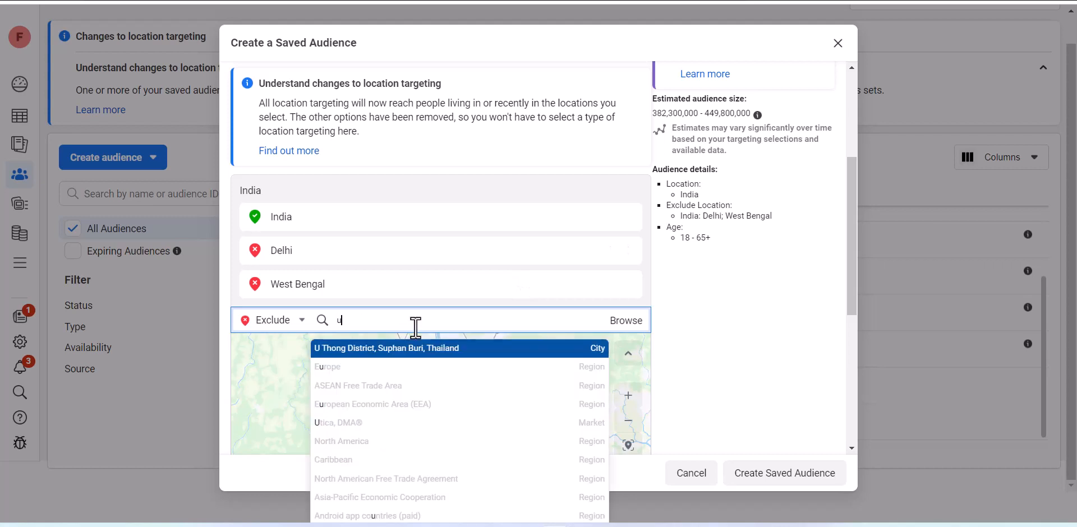
{"action": "type", "text": "ttar r"}
{"action": "type", "text": " pras"}
{"action": "type", "text": "desh"}
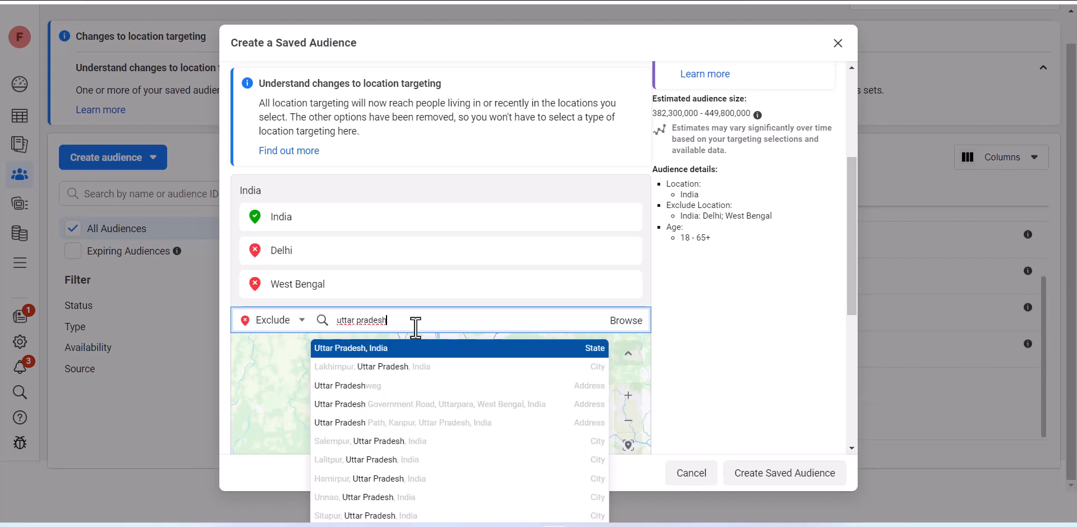
{"action": "left_click", "coordinate": [411, 351]}
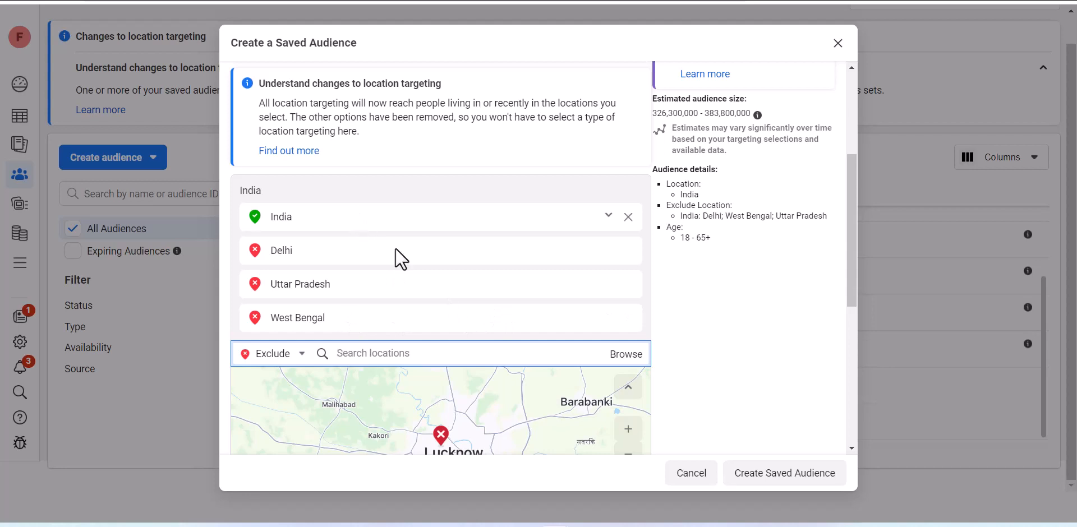
Step: Set the audience's minimum age to 24
{"action": "scroll", "coordinate": [787, 340], "scroll_direction": "down", "scroll_amount": 1}
{"action": "scroll", "coordinate": [788, 338], "scroll_direction": "down", "scroll_amount": 6}
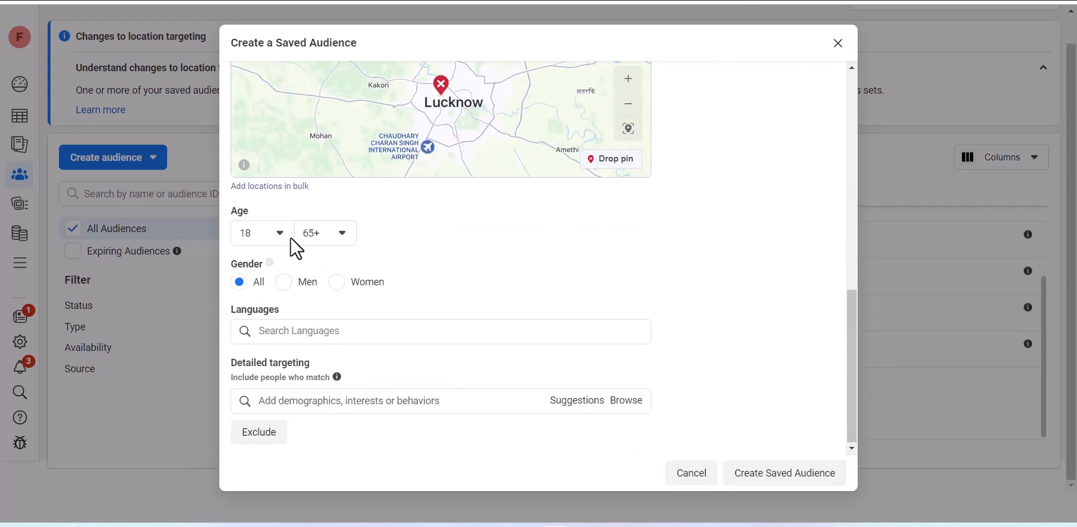
{"action": "left_click", "coordinate": [280, 230]}
{"action": "scroll", "coordinate": [269, 408], "scroll_direction": "down", "scroll_amount": 3}
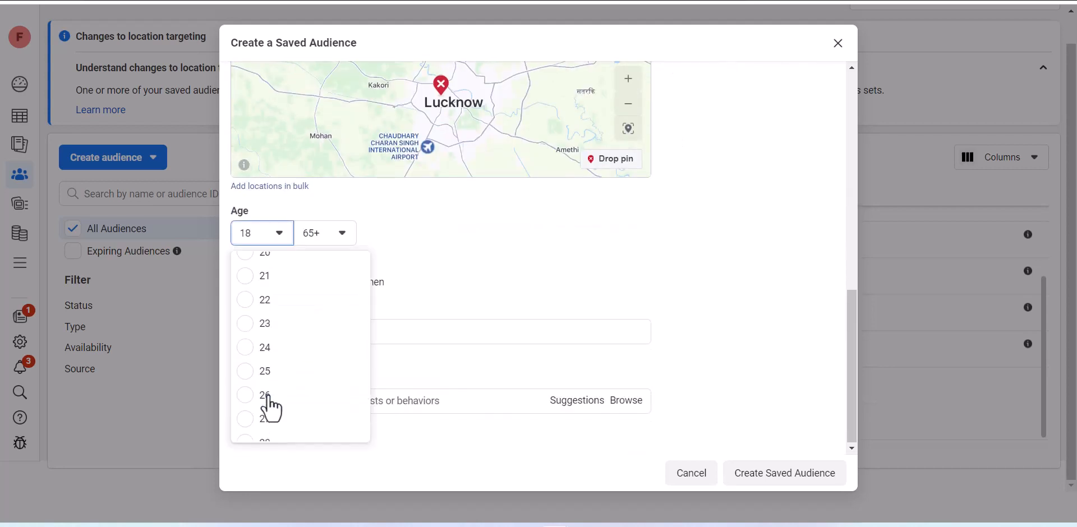
{"action": "left_click", "coordinate": [259, 317]}
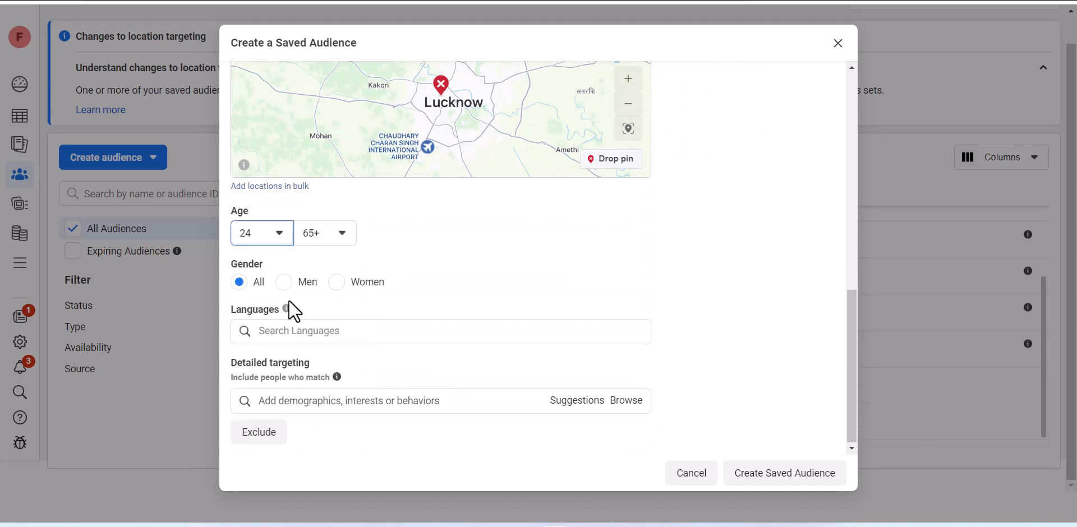
Step: Set the audience's maximum age to 45
{"action": "left_click", "coordinate": [313, 231]}
{"action": "scroll", "coordinate": [353, 402], "scroll_direction": "up", "scroll_amount": 6}
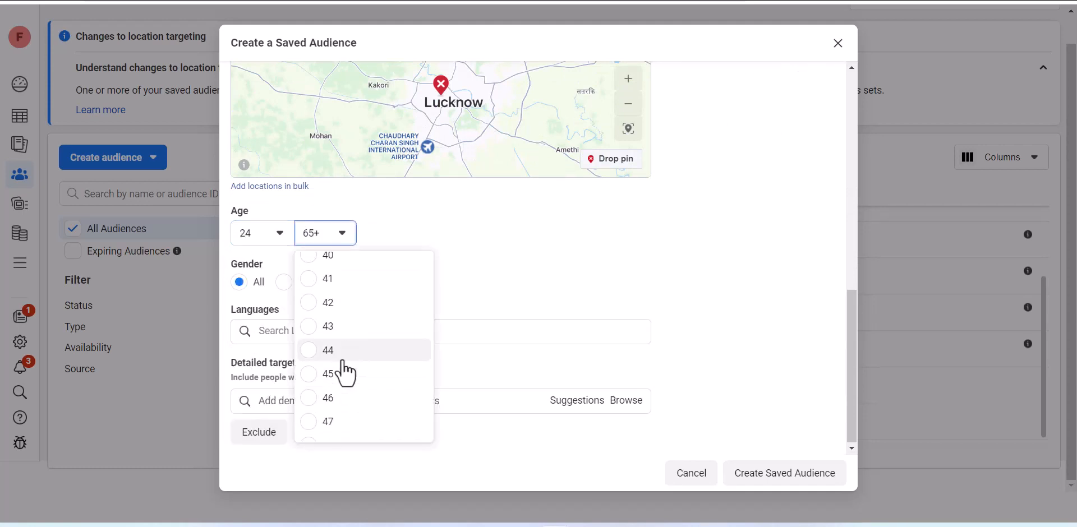
{"action": "left_click", "coordinate": [343, 375]}
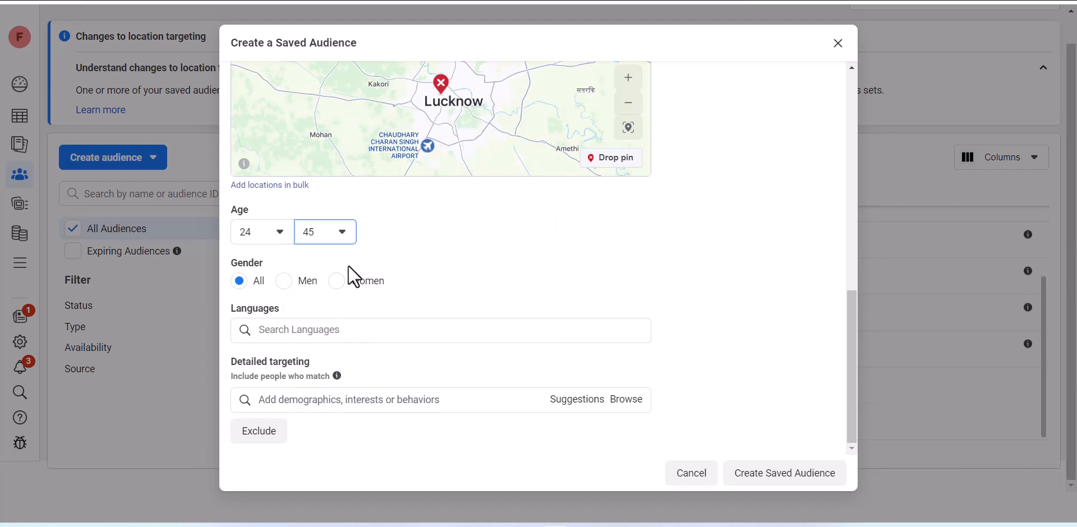
Step: Try the Men and All gender options, and set the audience's gender to Women
{"action": "left_click", "coordinate": [294, 282]}
{"action": "left_click", "coordinate": [281, 284]}
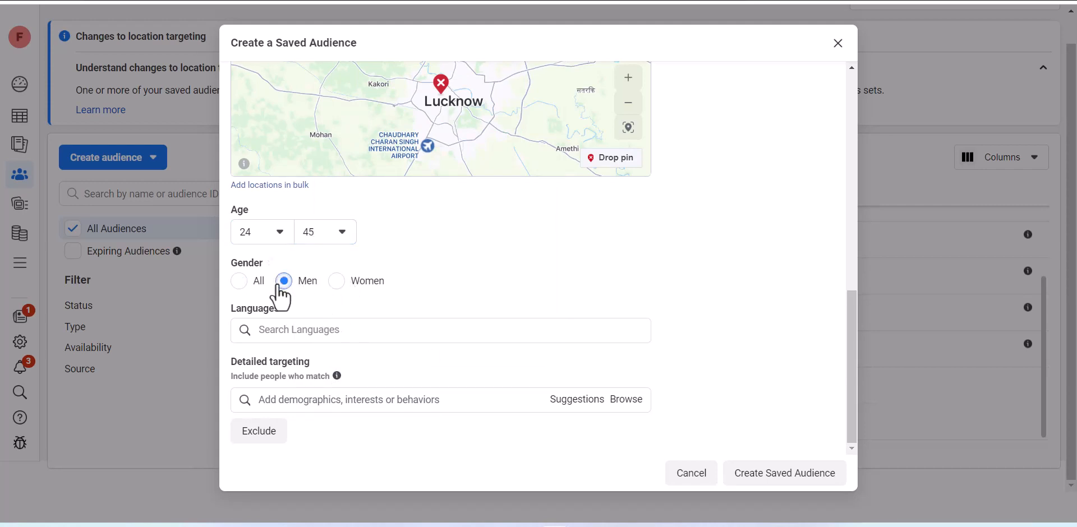
{"action": "left_click", "coordinate": [239, 282]}
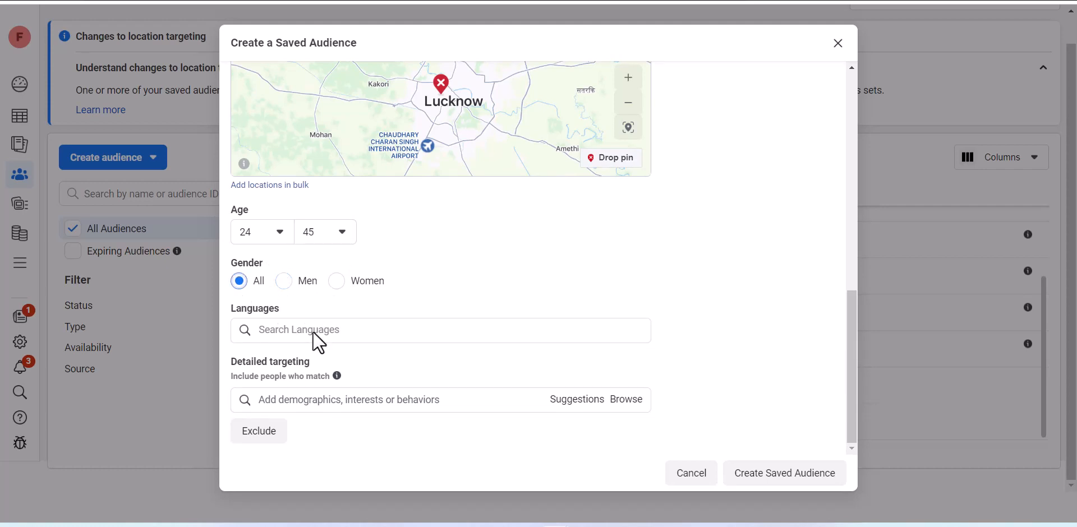
{"action": "left_click", "coordinate": [337, 281]}
{"action": "left_click", "coordinate": [334, 330]}
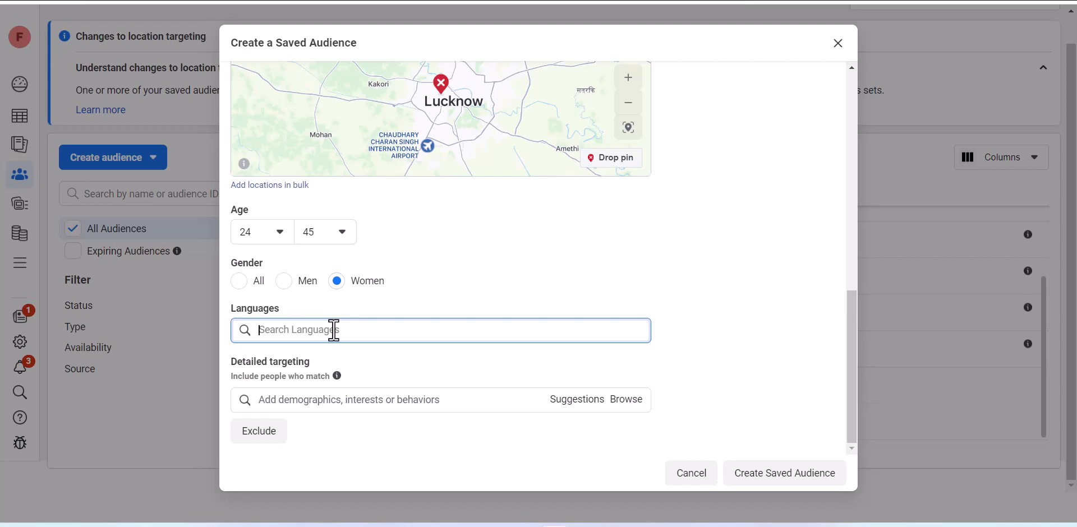
Step: Search detailed targeting for "stock" and add the interests Stock (investing) and Stock market (investing)
{"action": "left_click", "coordinate": [427, 402]}
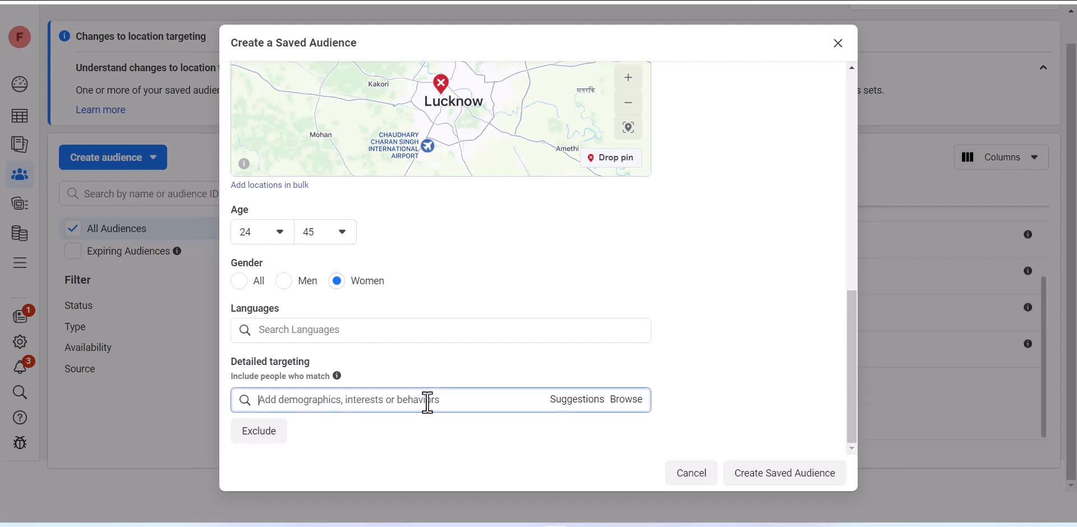
{"action": "type", "text": "stock"}
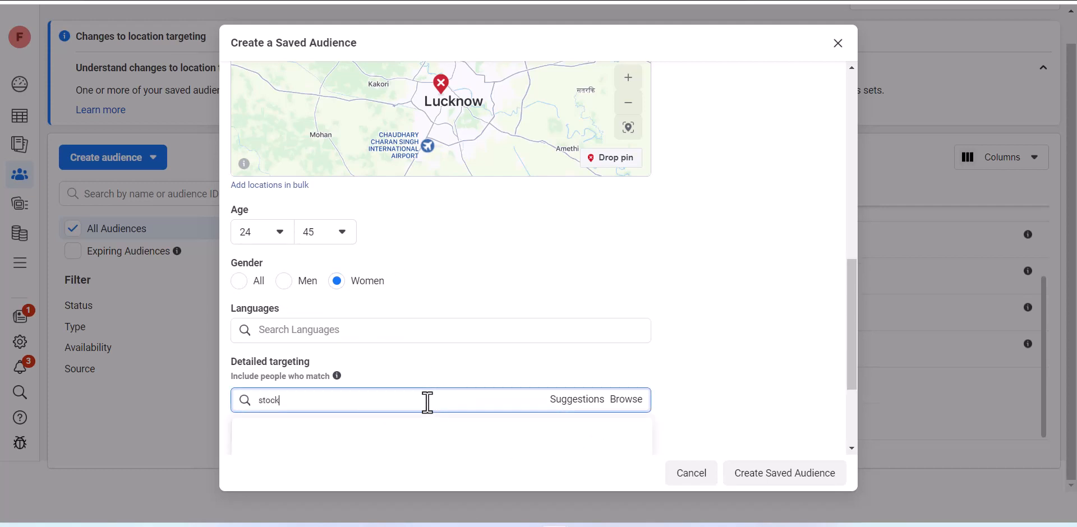
{"action": "scroll", "coordinate": [464, 371], "scroll_direction": "down", "scroll_amount": 3}
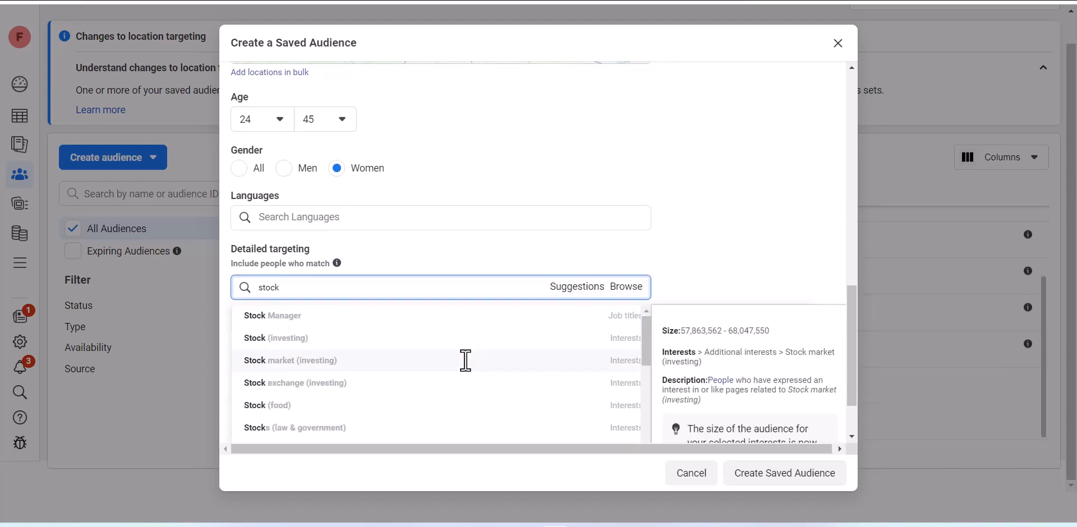
{"action": "left_click", "coordinate": [269, 312]}
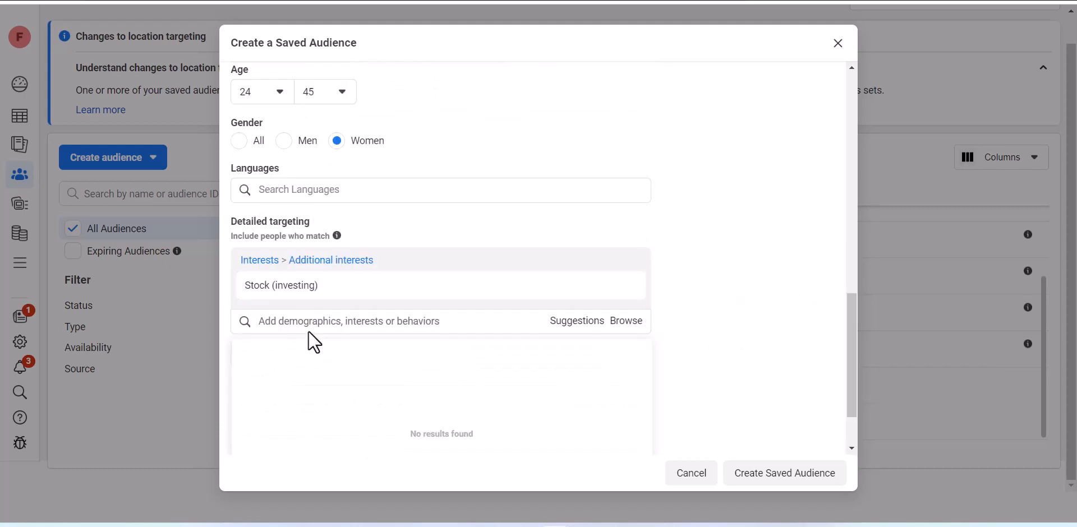
{"action": "type", "text": "st"}
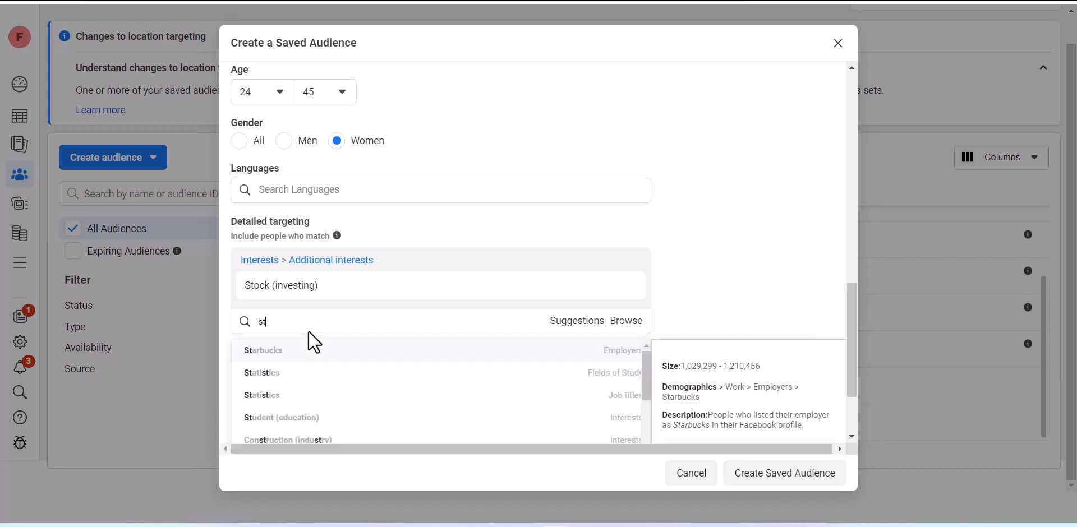
{"action": "type", "text": "ock"}
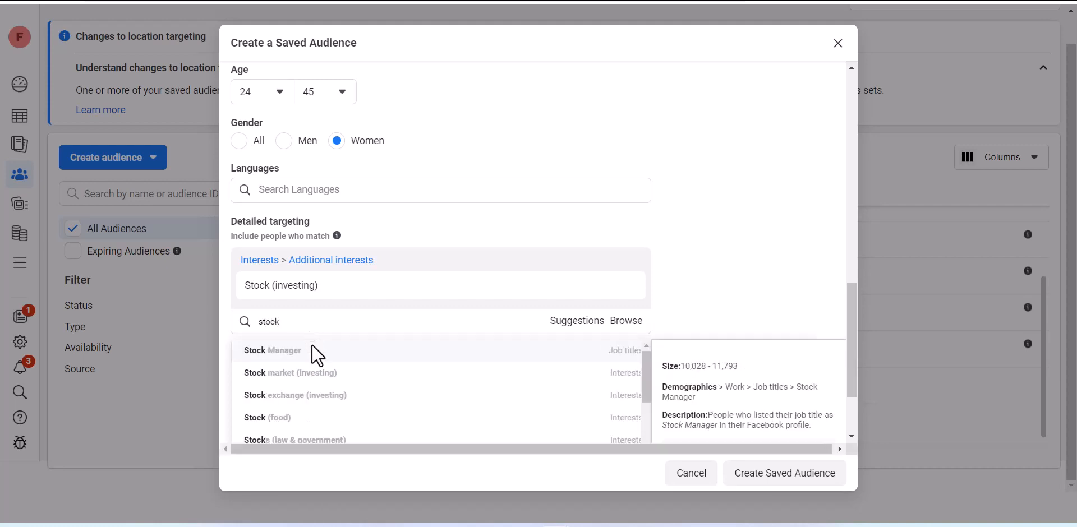
{"action": "left_click", "coordinate": [318, 377]}
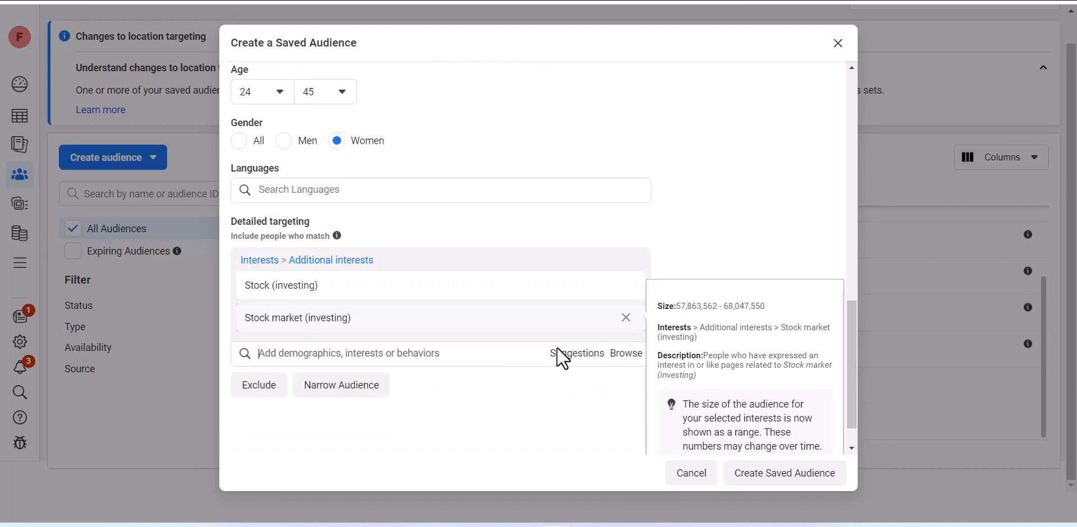
Step: Add the suggested interests Stock exchange (investing), Financial market (investing) and Share (finance) to the detailed targeting
{"action": "left_click", "coordinate": [593, 362]}
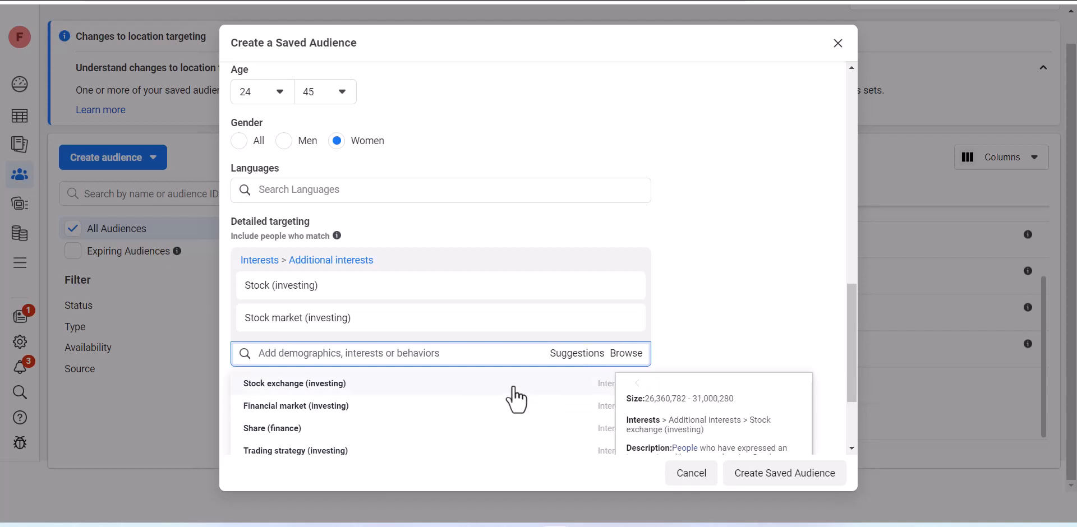
{"action": "left_click", "coordinate": [516, 392]}
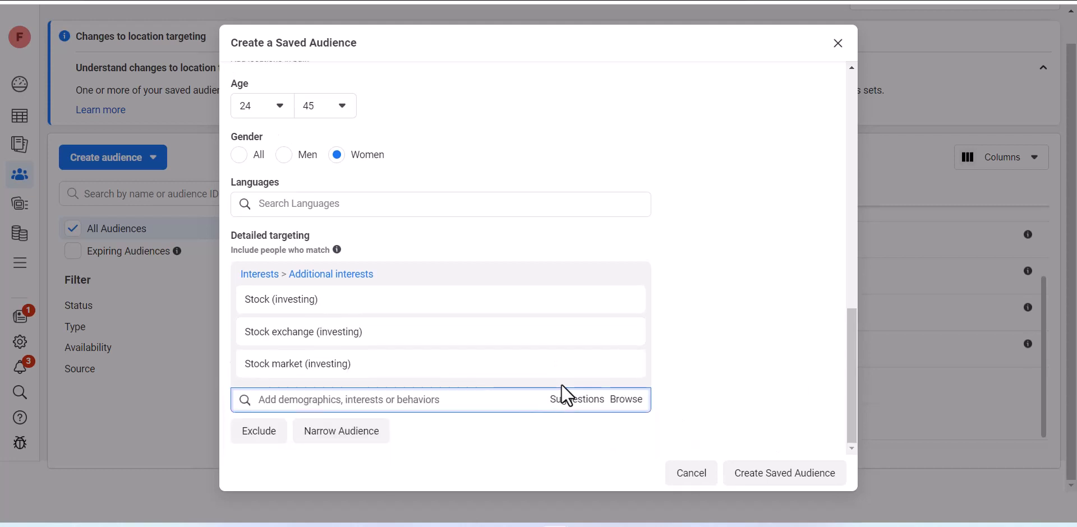
{"action": "left_click", "coordinate": [565, 398]}
{"action": "left_click", "coordinate": [411, 430]}
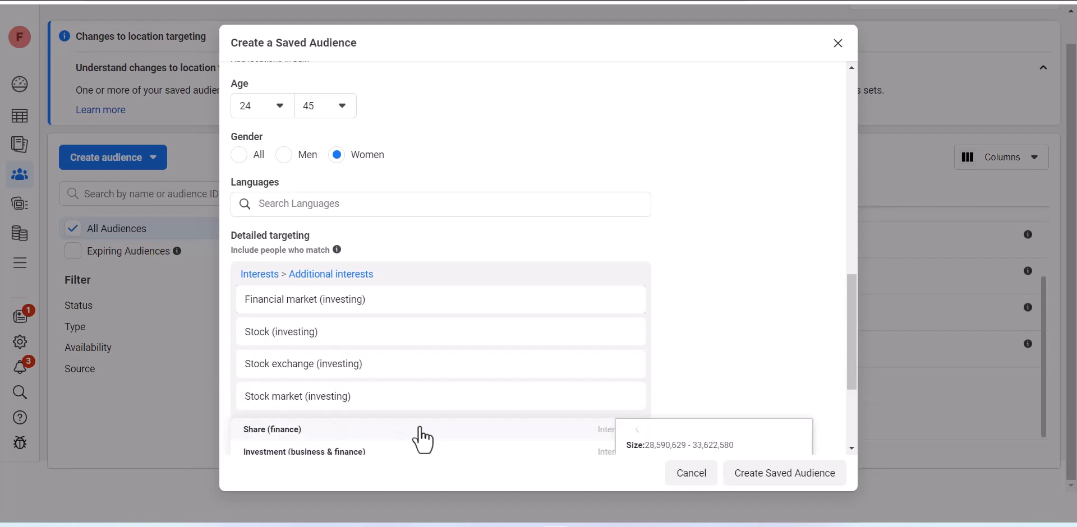
{"action": "left_click", "coordinate": [557, 433]}
{"action": "scroll", "coordinate": [432, 404], "scroll_direction": "down", "scroll_amount": 1}
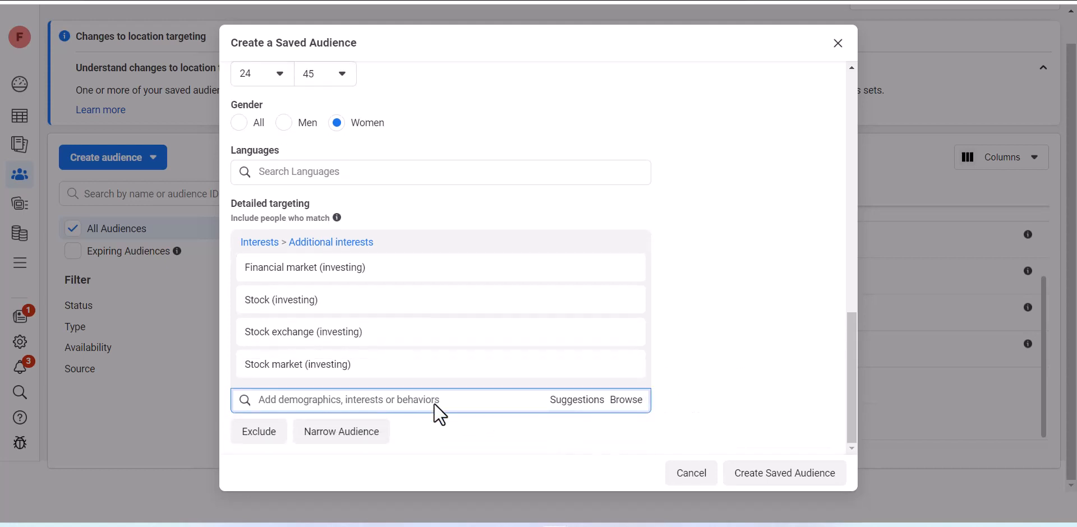
{"action": "scroll", "coordinate": [469, 331], "scroll_direction": "down", "scroll_amount": 1}
{"action": "left_click", "coordinate": [558, 345]}
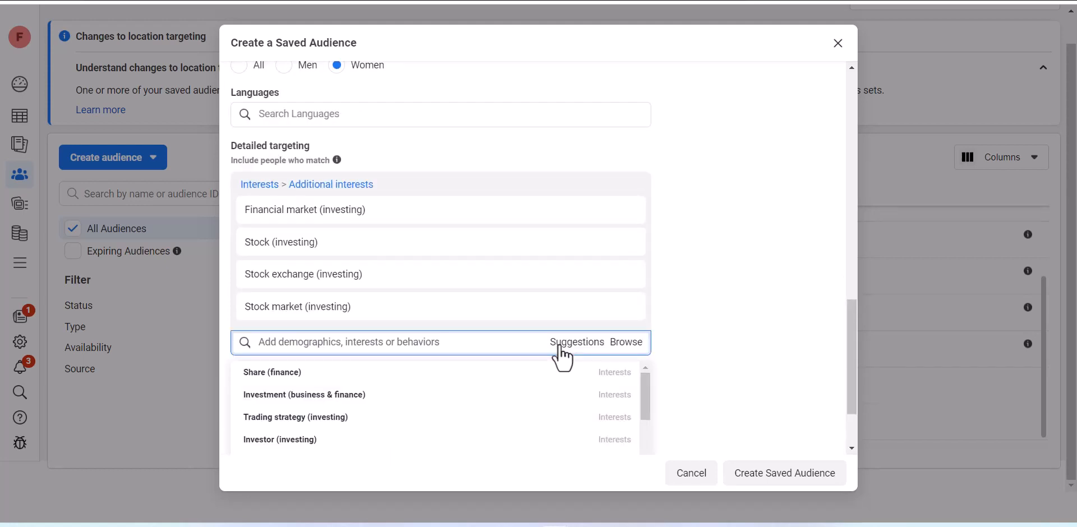
{"action": "left_click", "coordinate": [380, 379]}
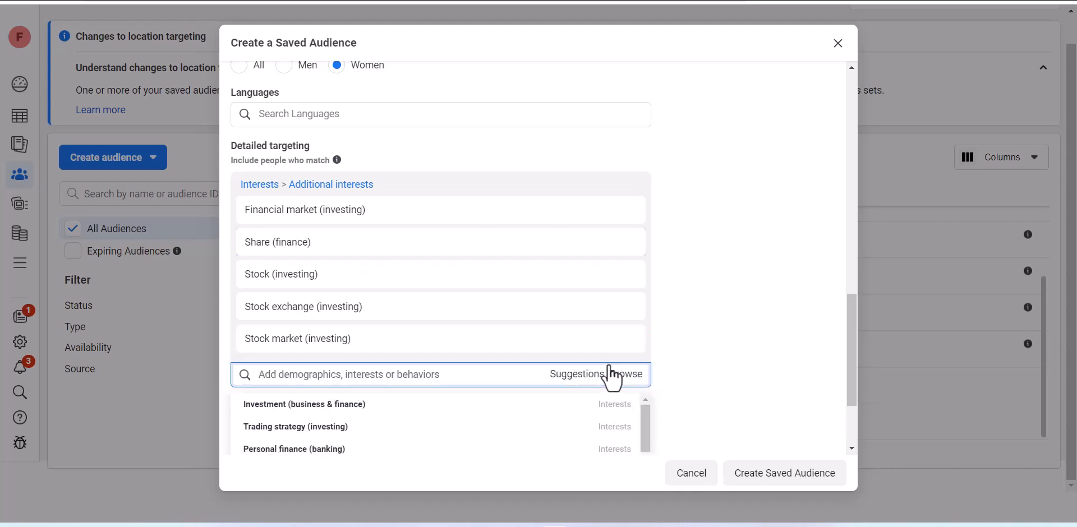
{"action": "left_click", "coordinate": [754, 314]}
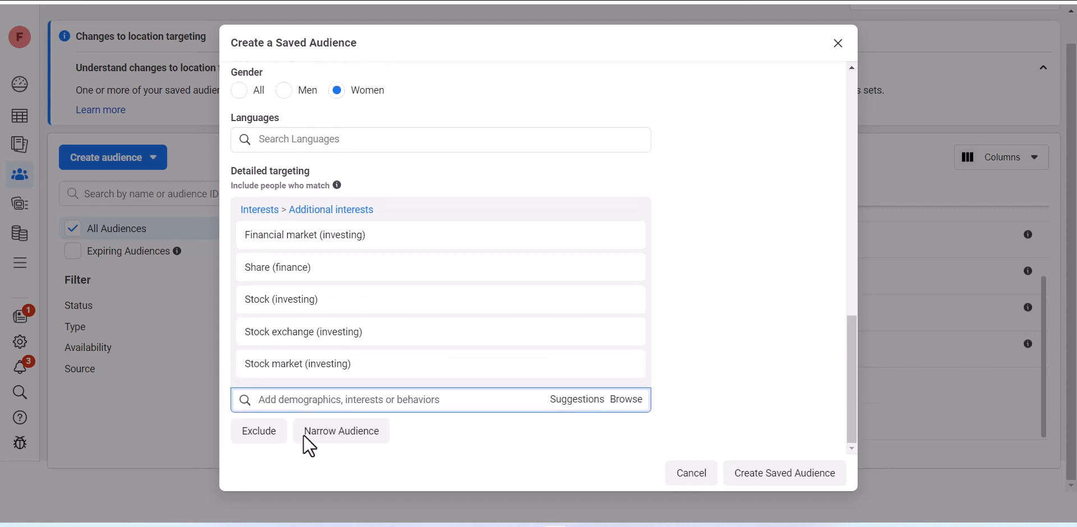
Step: Review the estimated size and audience details, and create the saved audience
{"action": "scroll", "coordinate": [765, 404], "scroll_direction": "up", "scroll_amount": 1}
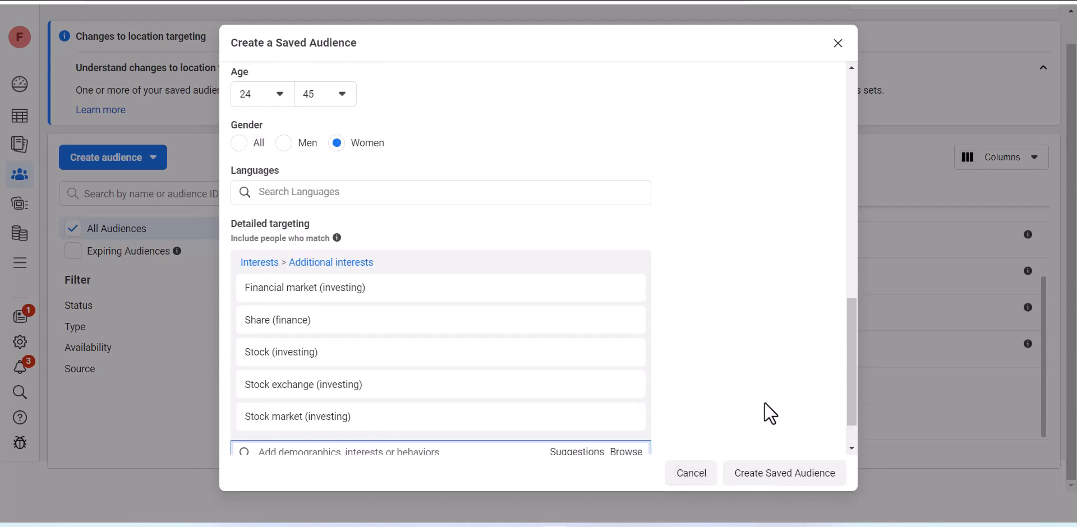
{"action": "scroll", "coordinate": [765, 402], "scroll_direction": "up", "scroll_amount": 5}
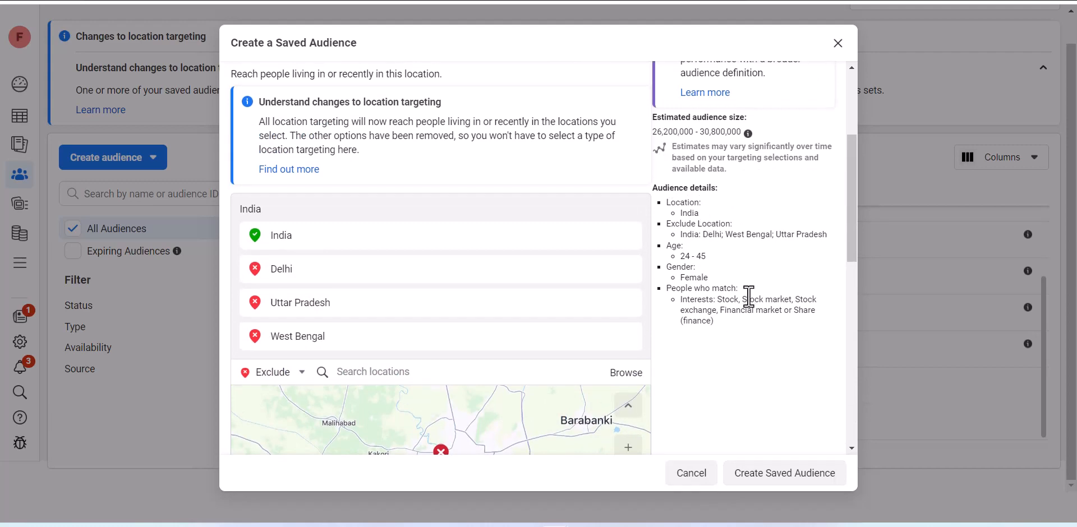
{"action": "scroll", "coordinate": [748, 297], "scroll_direction": "down", "scroll_amount": 6}
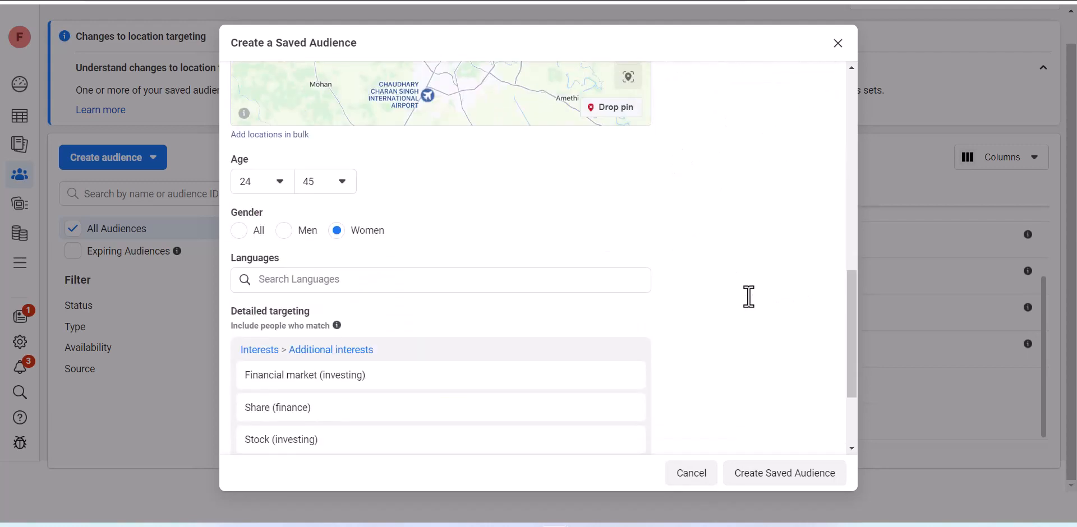
{"action": "left_click", "coordinate": [731, 469]}
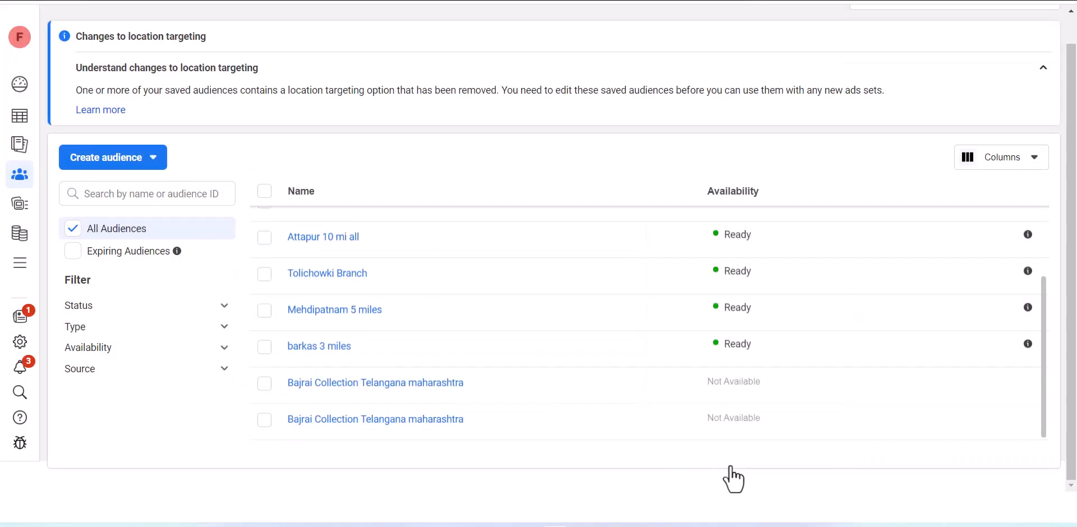
{"action": "scroll", "coordinate": [616, 397], "scroll_direction": "up", "scroll_amount": 5}
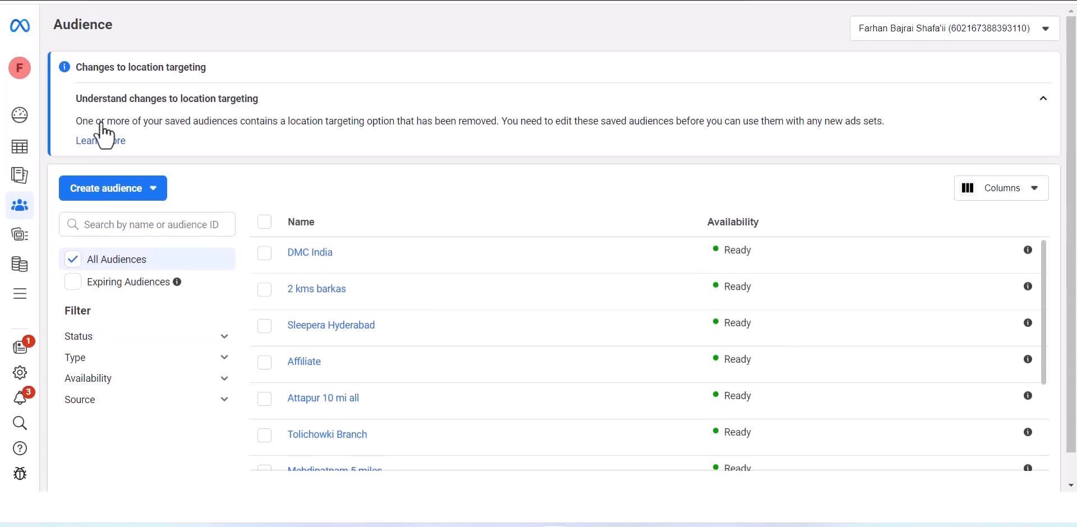
Step: Leave the audience list and open the campaigns overview in Ads Manager
{"action": "mouse_move", "coordinate": [11, 250]}
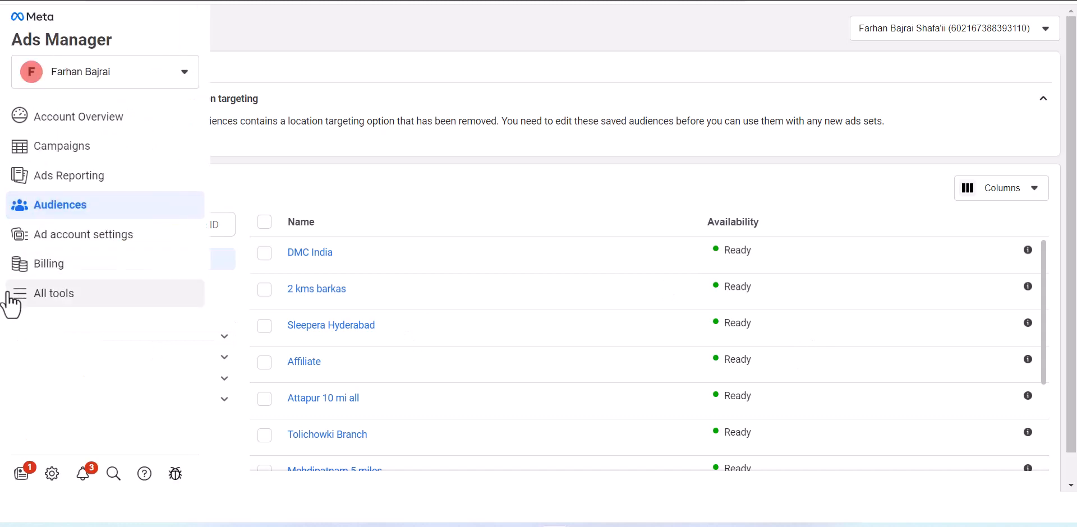
{"action": "left_click", "coordinate": [82, 302]}
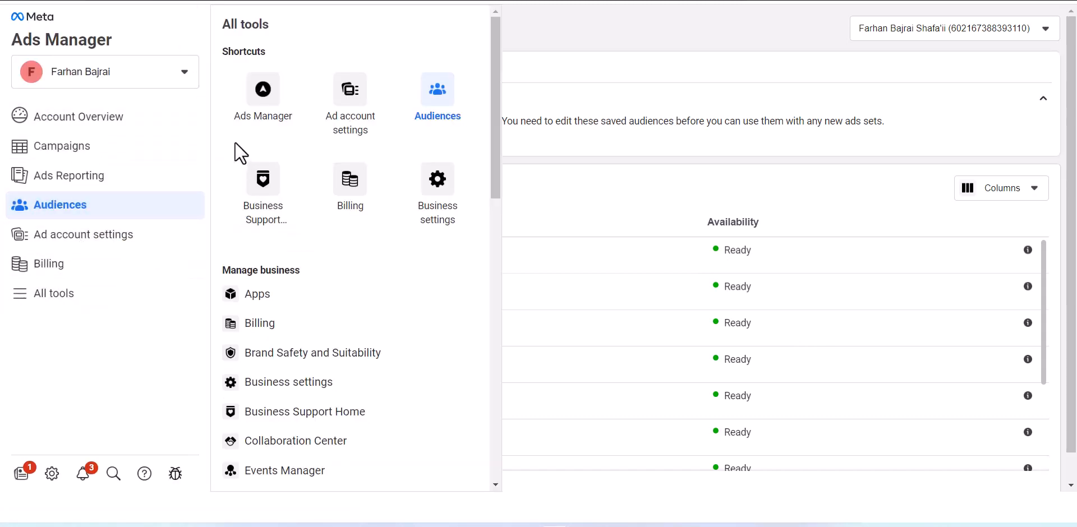
{"action": "left_click", "coordinate": [251, 119]}
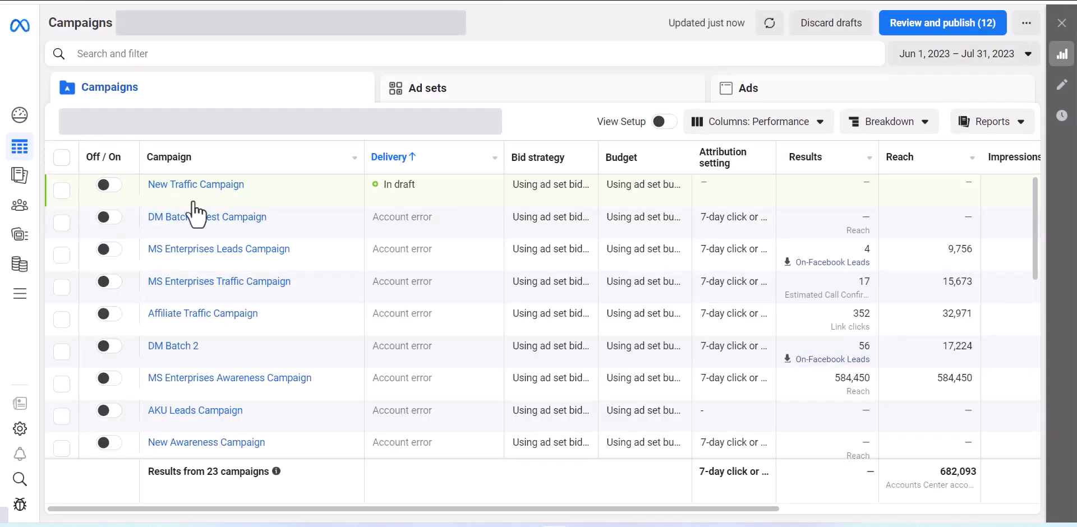
Step: Create a new campaign with the Engagement objective
{"action": "mouse_move", "coordinate": [194, 204]}
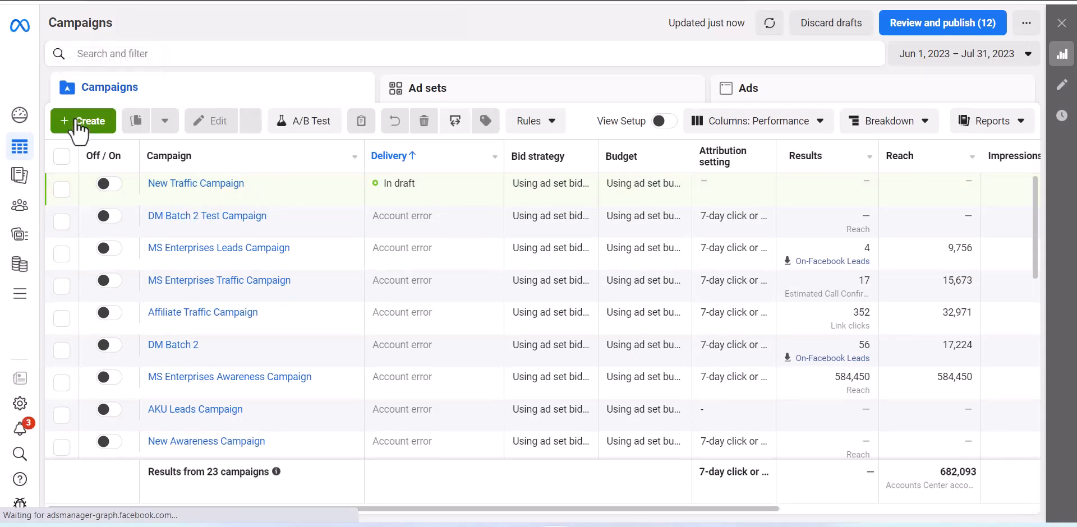
{"action": "left_click", "coordinate": [85, 122]}
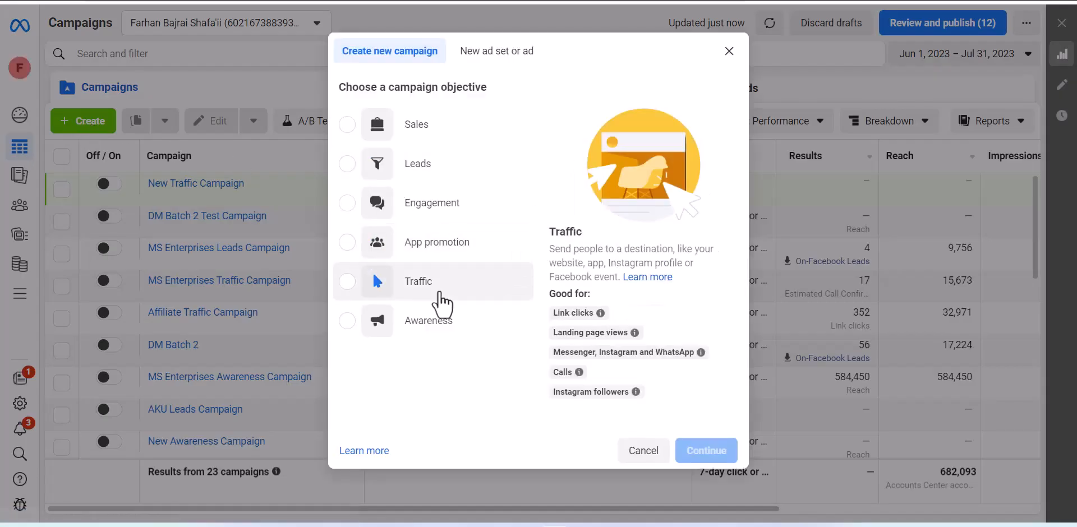
{"action": "left_click", "coordinate": [437, 204]}
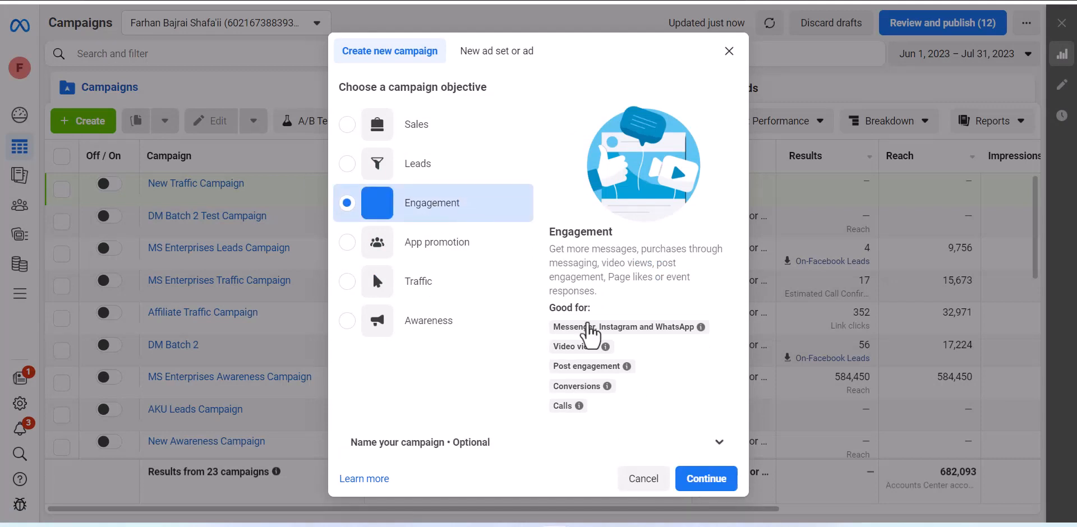
{"action": "left_click", "coordinate": [717, 473]}
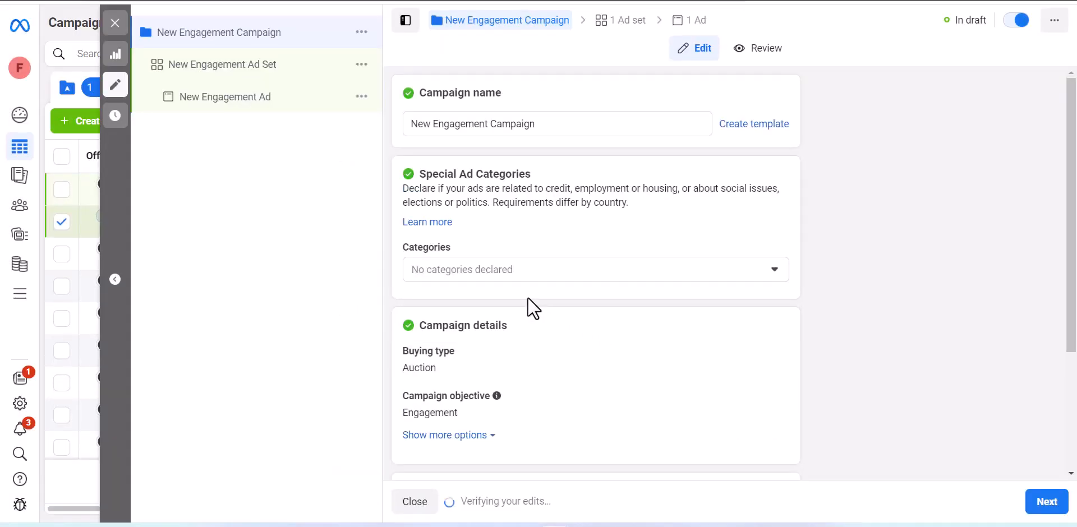
Step: Keep the default campaign settings, continue to the engagement ad set, and examine its conversion location and messaging app options
{"action": "scroll", "coordinate": [528, 297], "scroll_direction": "down", "scroll_amount": 3}
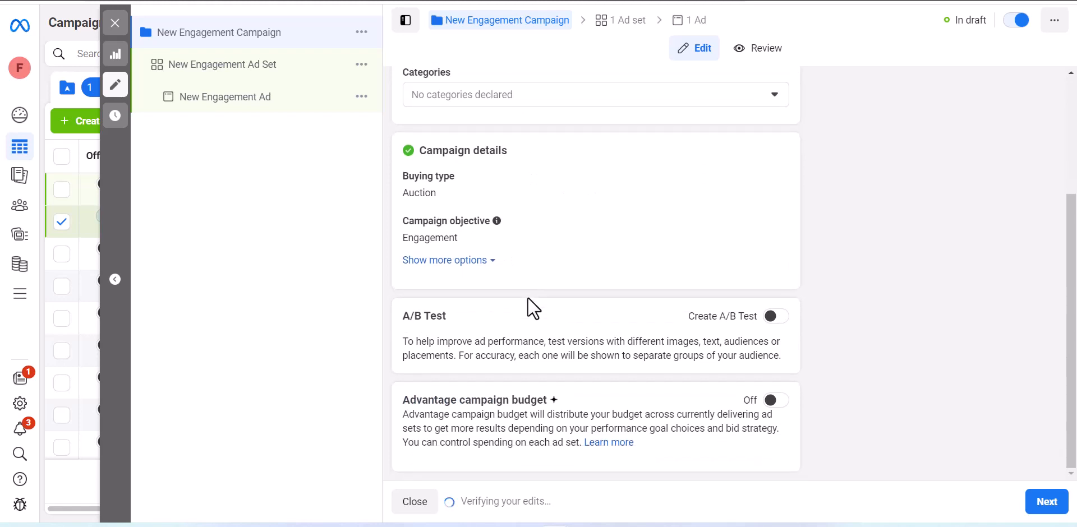
{"action": "left_click", "coordinate": [1047, 501]}
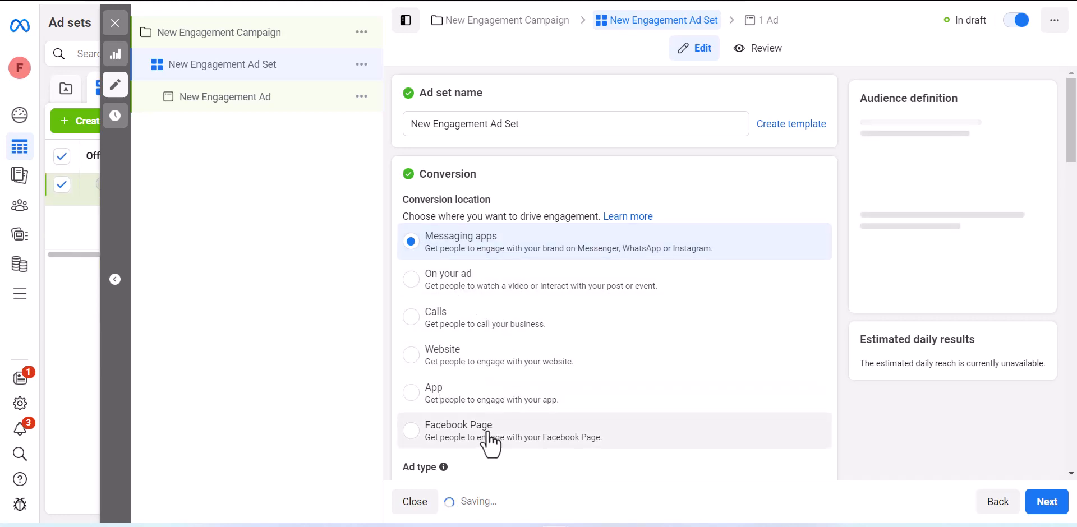
{"action": "scroll", "coordinate": [485, 449], "scroll_direction": "down", "scroll_amount": 4}
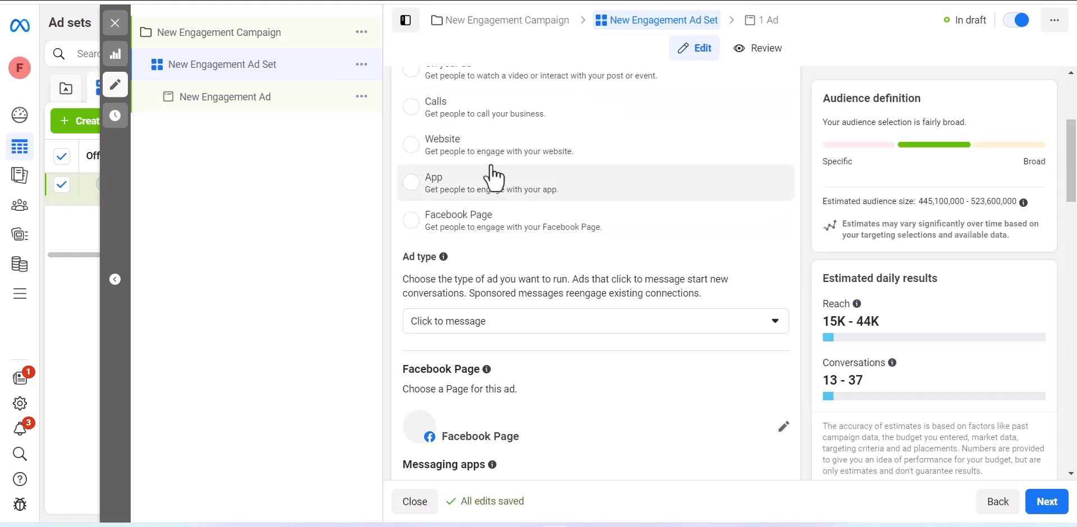
{"action": "scroll", "coordinate": [472, 185], "scroll_direction": "down", "scroll_amount": 3}
{"action": "scroll", "coordinate": [556, 228], "scroll_direction": "down", "scroll_amount": 4}
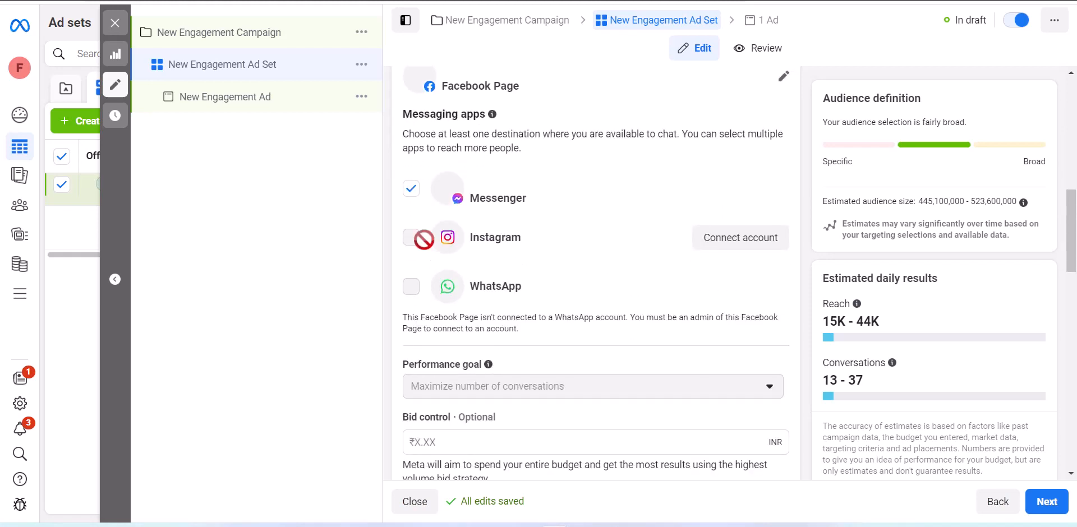
Step: Edit the locations in the engagement ad set's audience controls and remove India
{"action": "scroll", "coordinate": [567, 278], "scroll_direction": "down", "scroll_amount": 1}
{"action": "scroll", "coordinate": [567, 279], "scroll_direction": "down", "scroll_amount": 4}
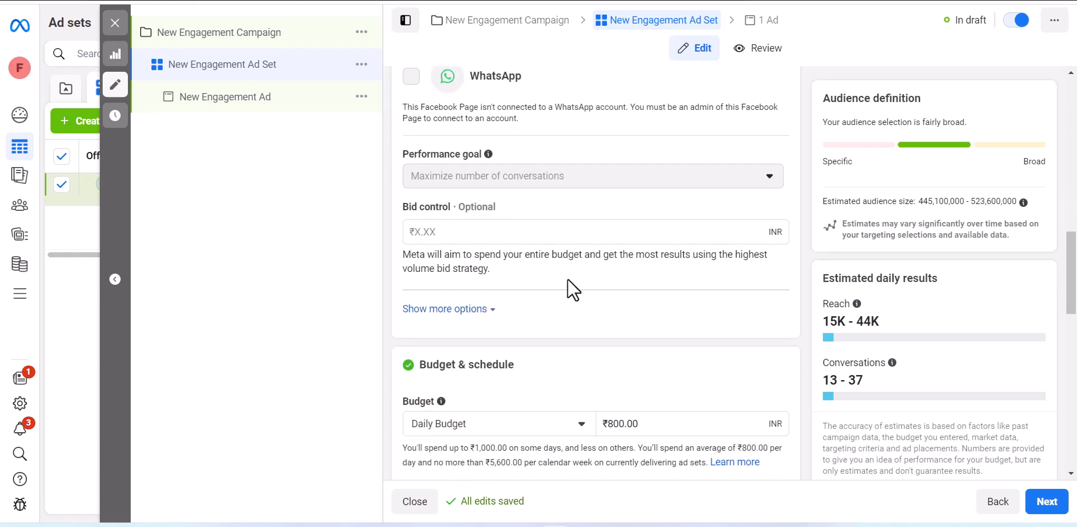
{"action": "scroll", "coordinate": [531, 253], "scroll_direction": "down", "scroll_amount": 4}
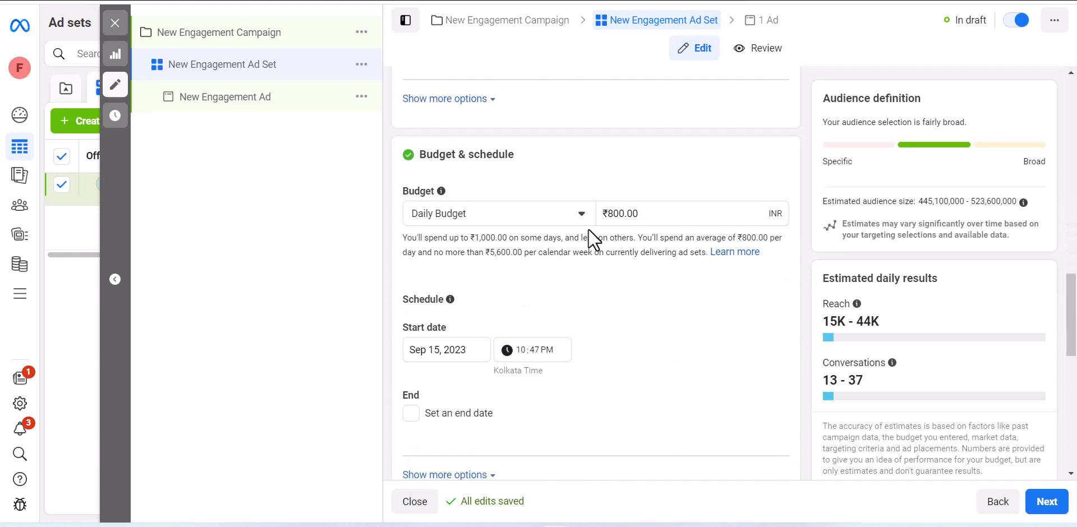
{"action": "scroll", "coordinate": [659, 324], "scroll_direction": "down", "scroll_amount": 5}
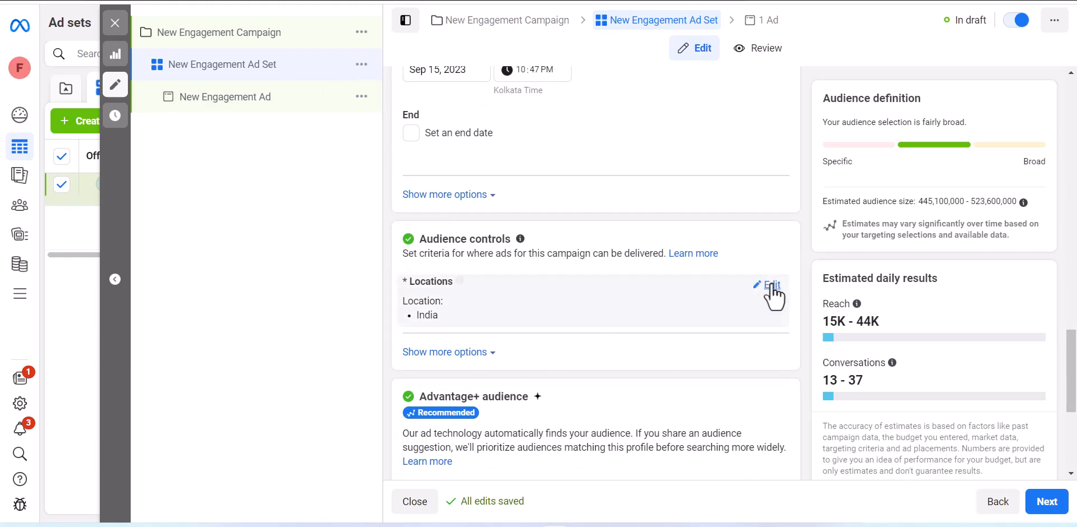
{"action": "left_click", "coordinate": [772, 286]}
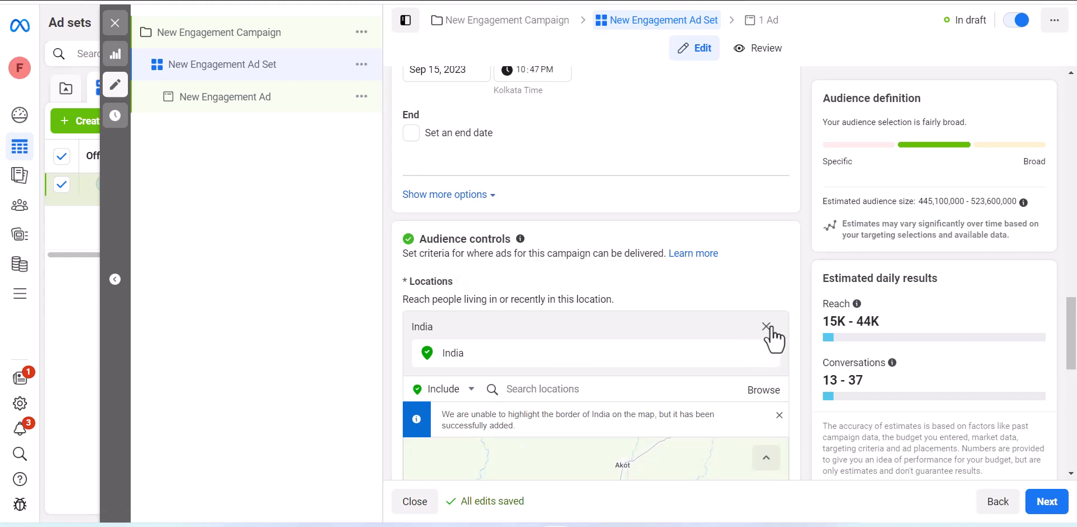
{"action": "left_click", "coordinate": [766, 326]}
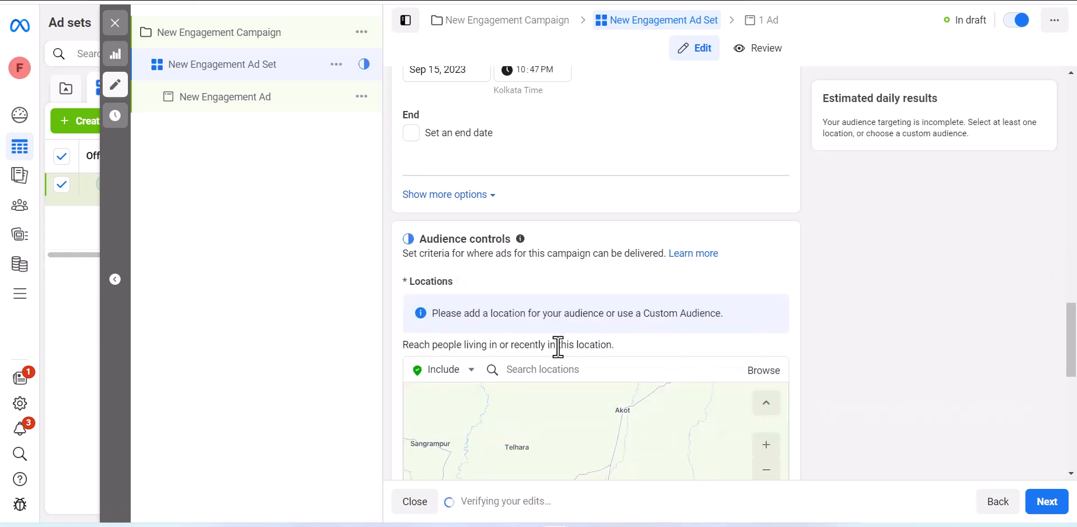
Step: Expand the extra audience controls and the optional Advantage+ audience suggestion, and examine the exclusion, language, age, gender and detailed targeting options
{"action": "scroll", "coordinate": [634, 305], "scroll_direction": "down", "scroll_amount": 4}
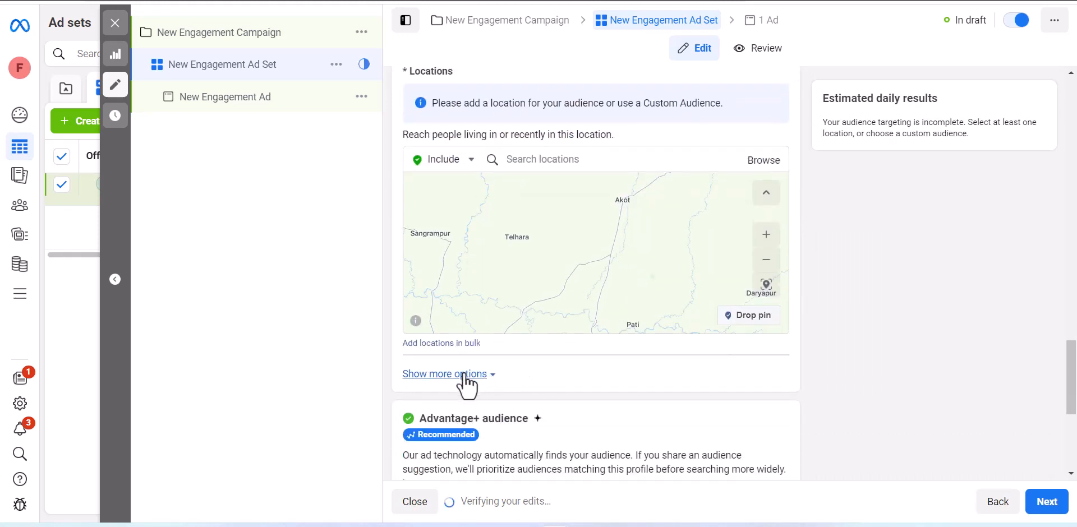
{"action": "left_click", "coordinate": [463, 374]}
{"action": "scroll", "coordinate": [565, 368], "scroll_direction": "down", "scroll_amount": 2}
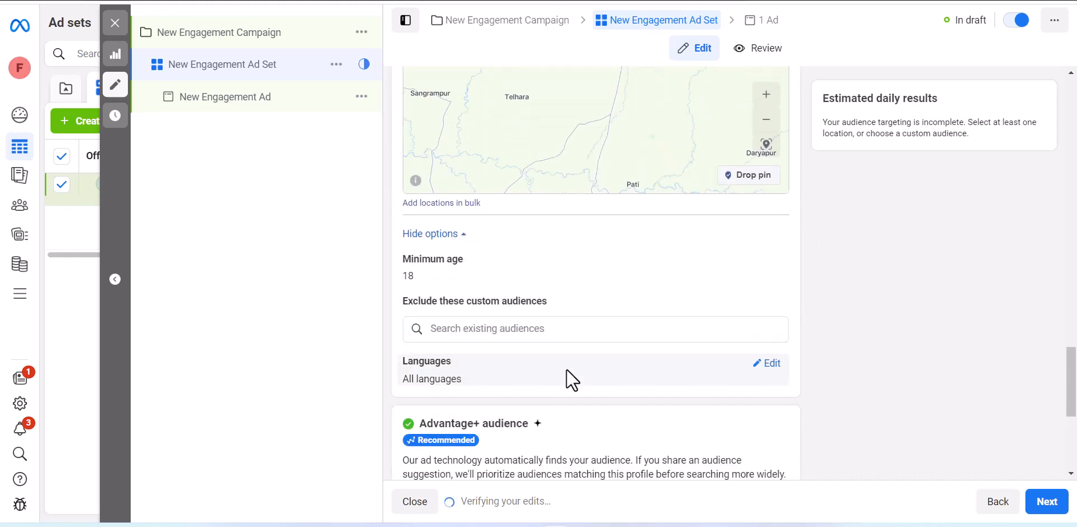
{"action": "scroll", "coordinate": [566, 370], "scroll_direction": "down", "scroll_amount": 4}
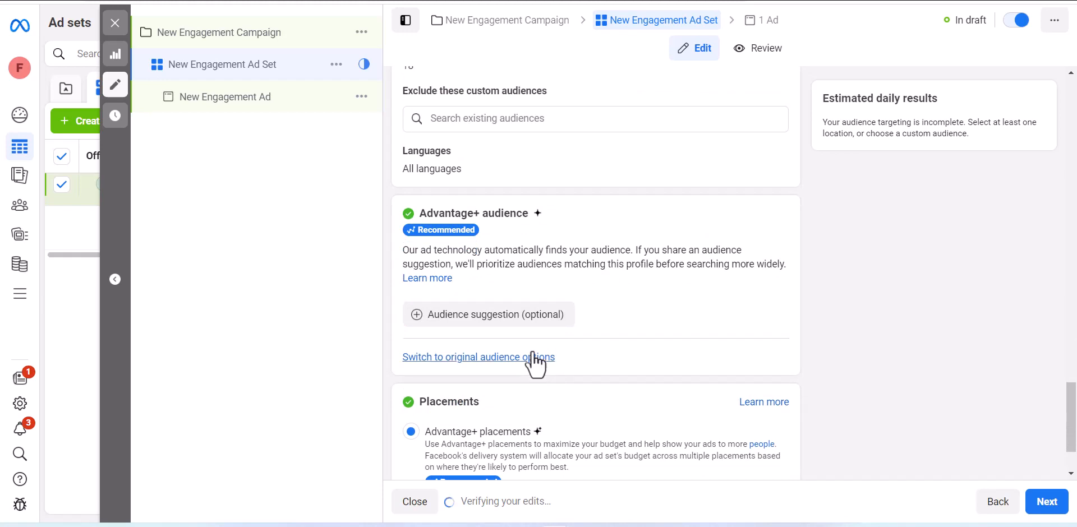
{"action": "left_click", "coordinate": [510, 323]}
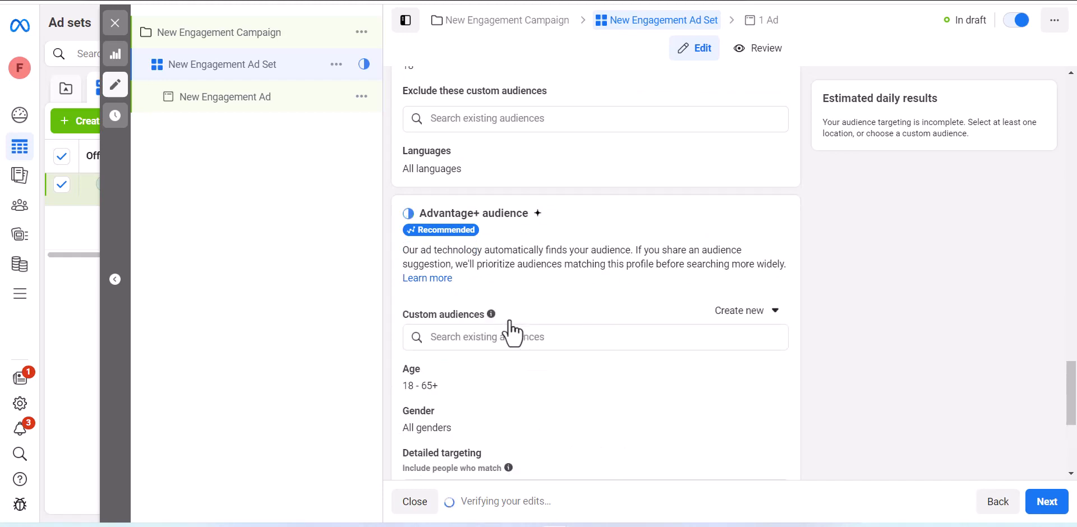
{"action": "scroll", "coordinate": [561, 307], "scroll_direction": "down", "scroll_amount": 3}
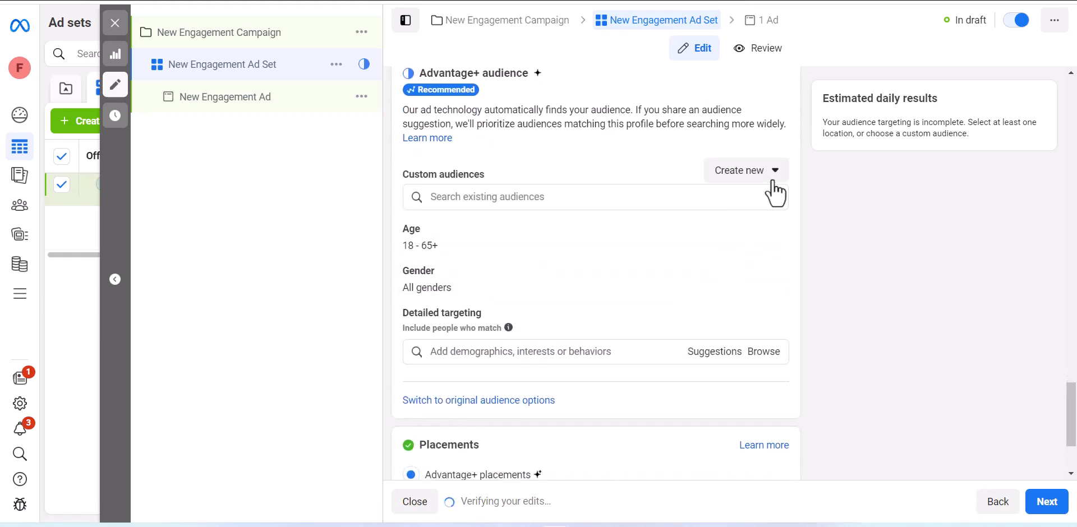
{"action": "scroll", "coordinate": [545, 220], "scroll_direction": "down", "scroll_amount": 1}
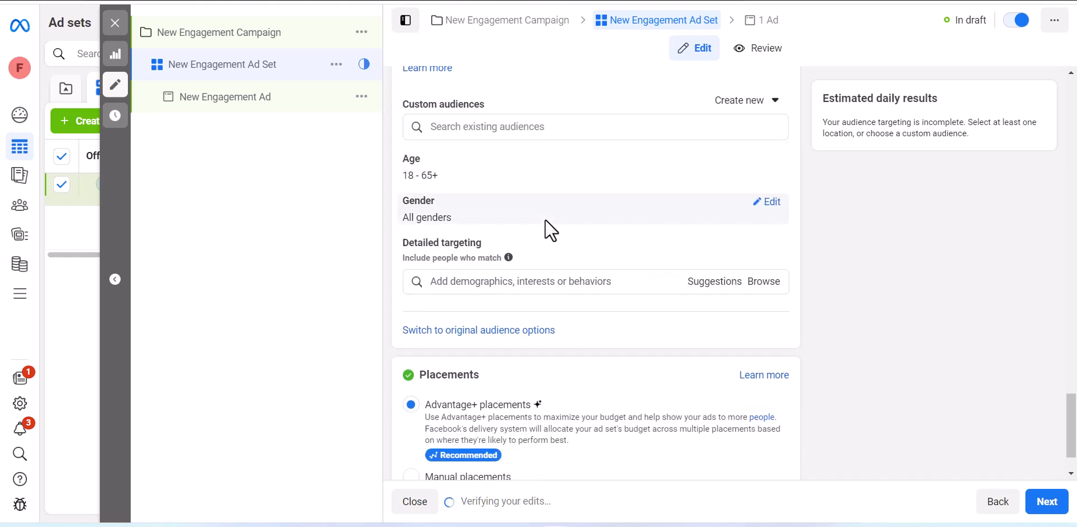
Step: Switch the ad set from Advantage+ audience to the original audience options
{"action": "left_click", "coordinate": [494, 331]}
{"action": "scroll", "coordinate": [578, 318], "scroll_direction": "up", "scroll_amount": 1}
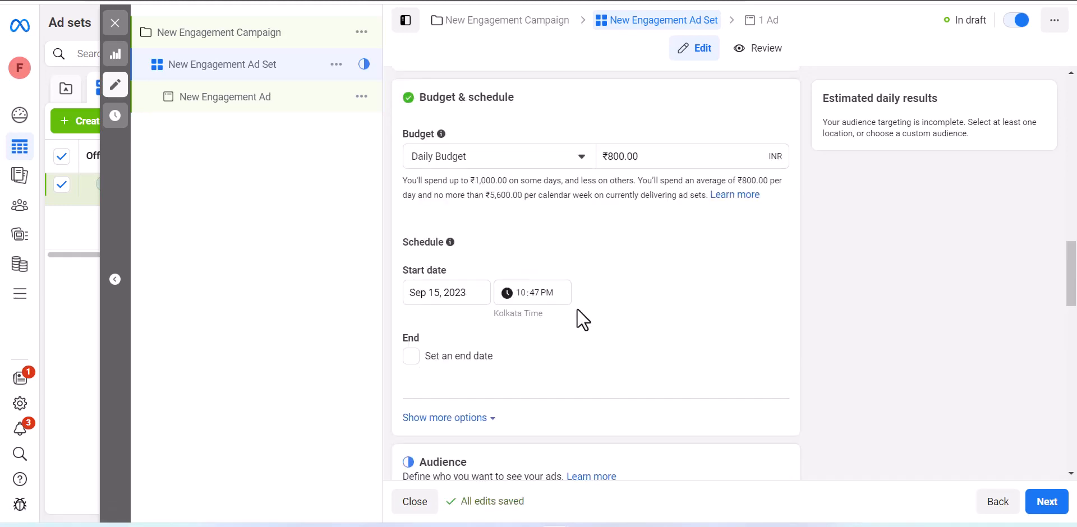
{"action": "scroll", "coordinate": [577, 310], "scroll_direction": "up", "scroll_amount": 6}
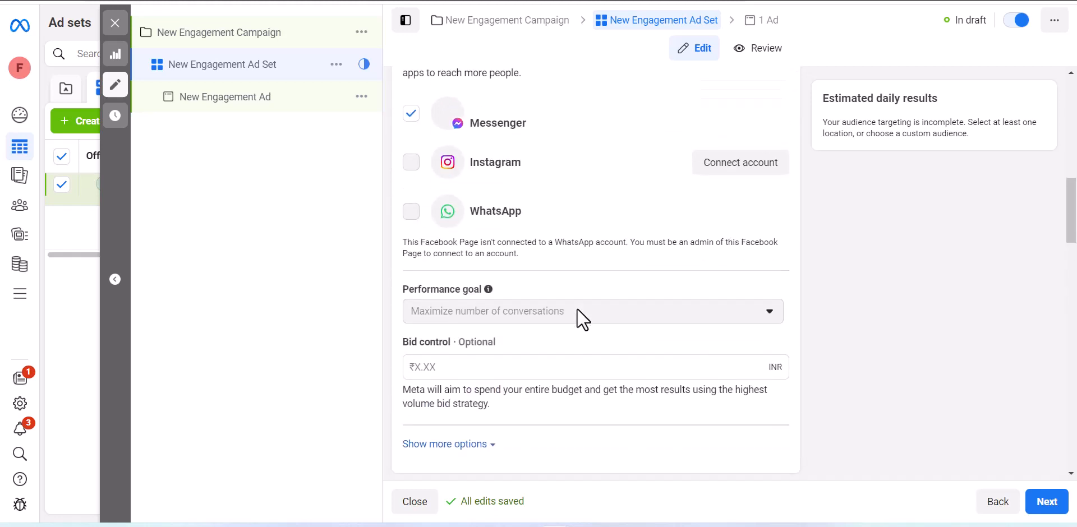
{"action": "scroll", "coordinate": [577, 309], "scroll_direction": "up", "scroll_amount": 2}
{"action": "scroll", "coordinate": [577, 309], "scroll_direction": "down", "scroll_amount": 7}
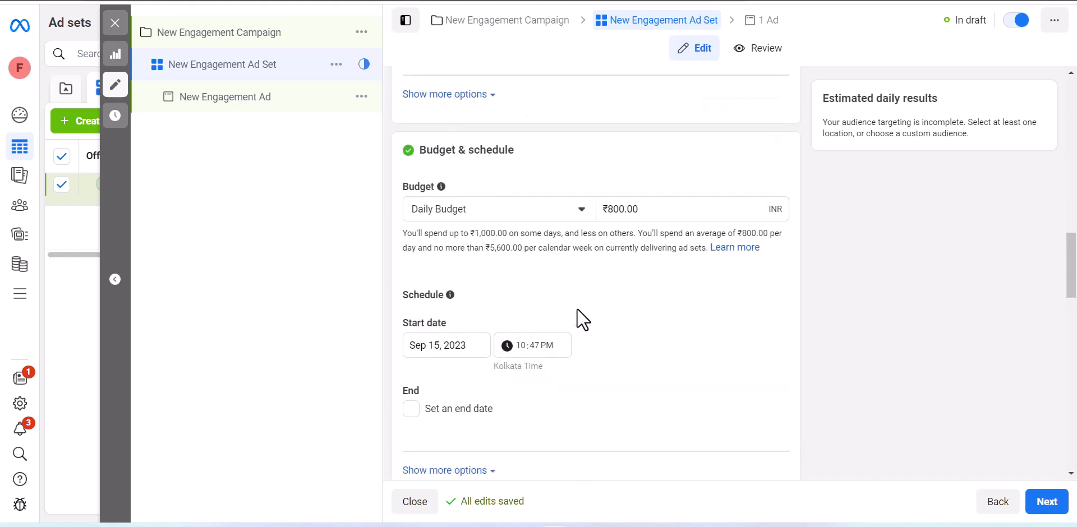
{"action": "scroll", "coordinate": [577, 309], "scroll_direction": "down", "scroll_amount": 4}
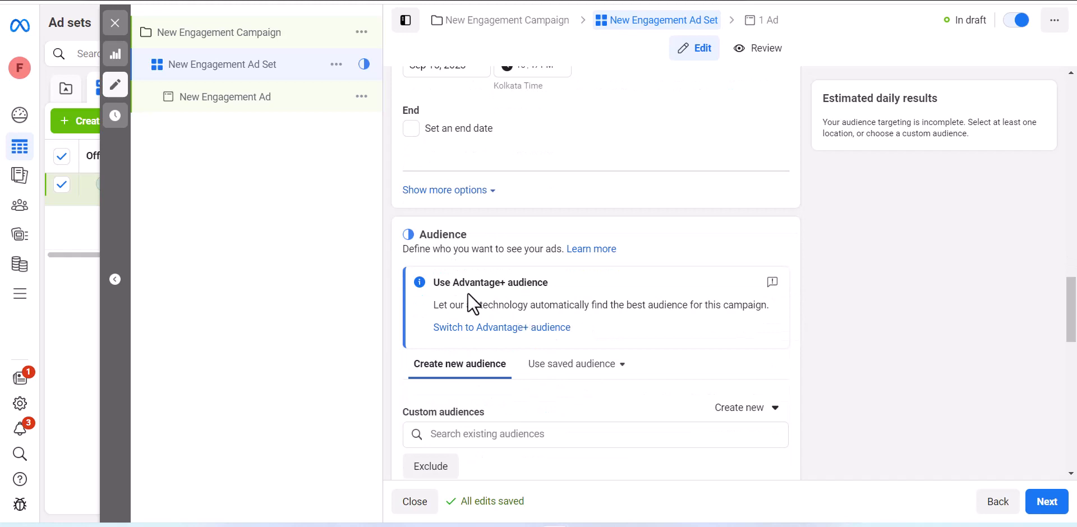
Step: Apply the saved audience DMC India to the ad set, and review its targeting, placements and estimated daily results
{"action": "left_click", "coordinate": [588, 362]}
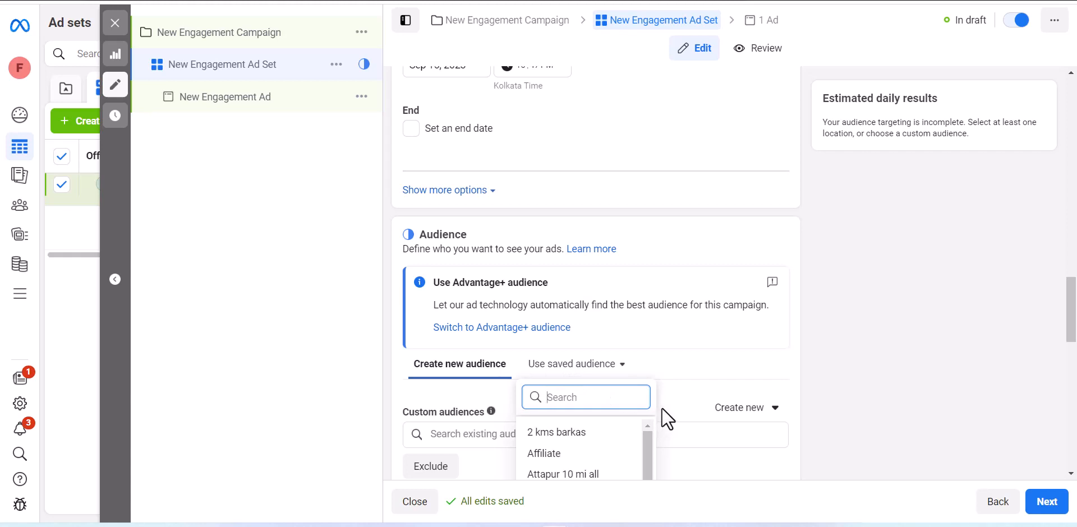
{"action": "type", "text": "dmc"}
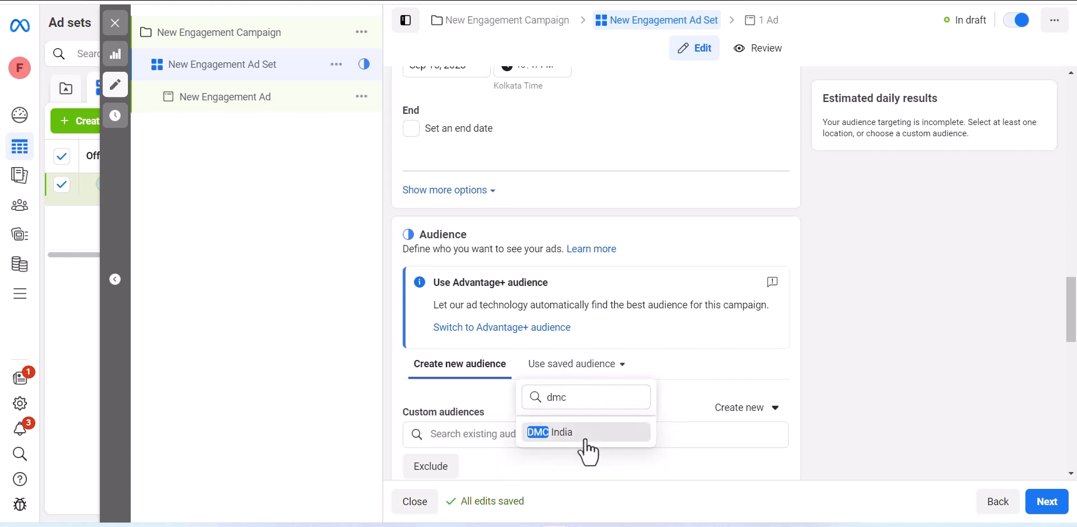
{"action": "left_click", "coordinate": [585, 441]}
{"action": "scroll", "coordinate": [593, 415], "scroll_direction": "down", "scroll_amount": 1}
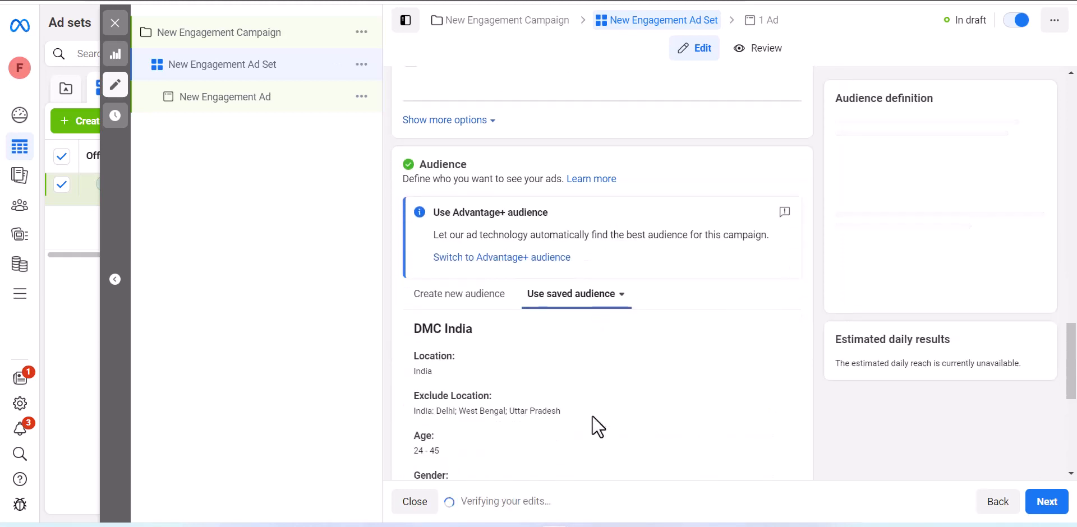
{"action": "scroll", "coordinate": [606, 390], "scroll_direction": "down", "scroll_amount": 6}
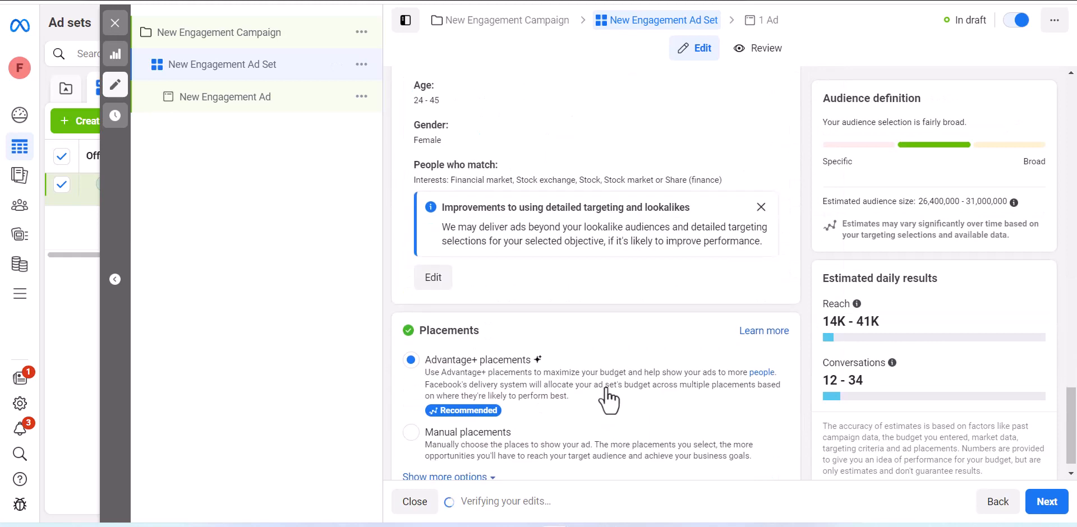
{"action": "scroll", "coordinate": [612, 401], "scroll_direction": "down", "scroll_amount": 1}
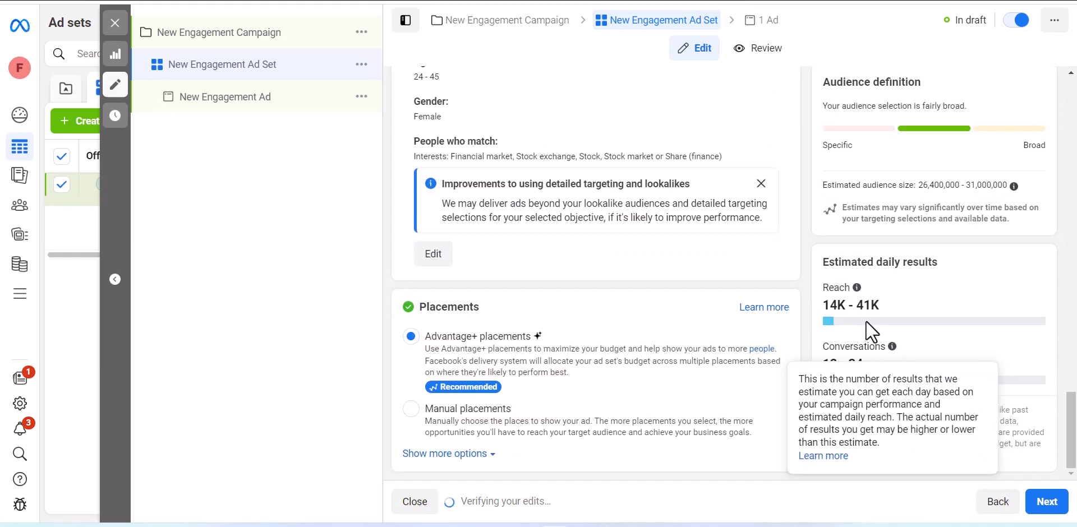
Step: Turn off New Engagement Campaign and close the editor without publishing the draft items
{"action": "scroll", "coordinate": [643, 324], "scroll_direction": "up", "scroll_amount": 10}
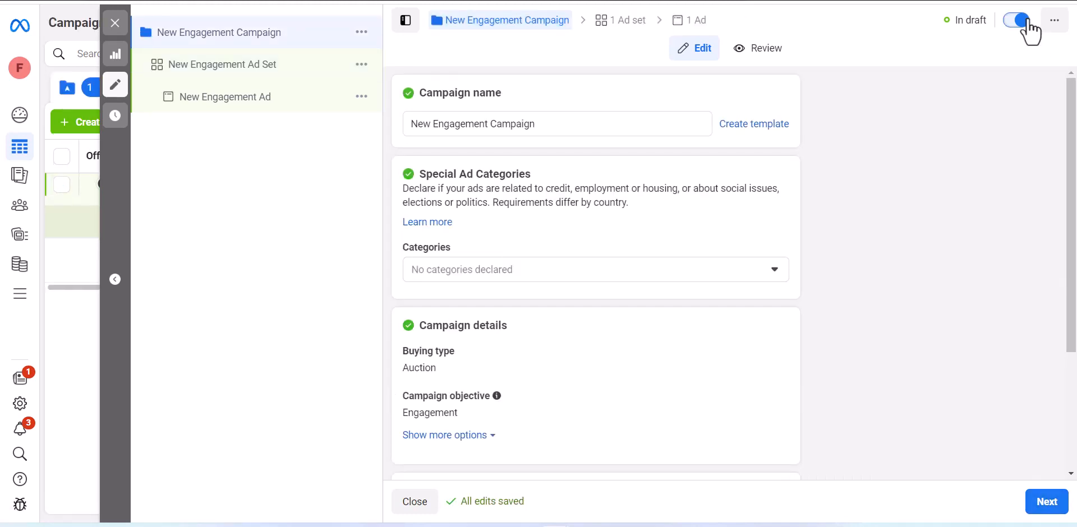
{"action": "left_click", "coordinate": [1016, 21]}
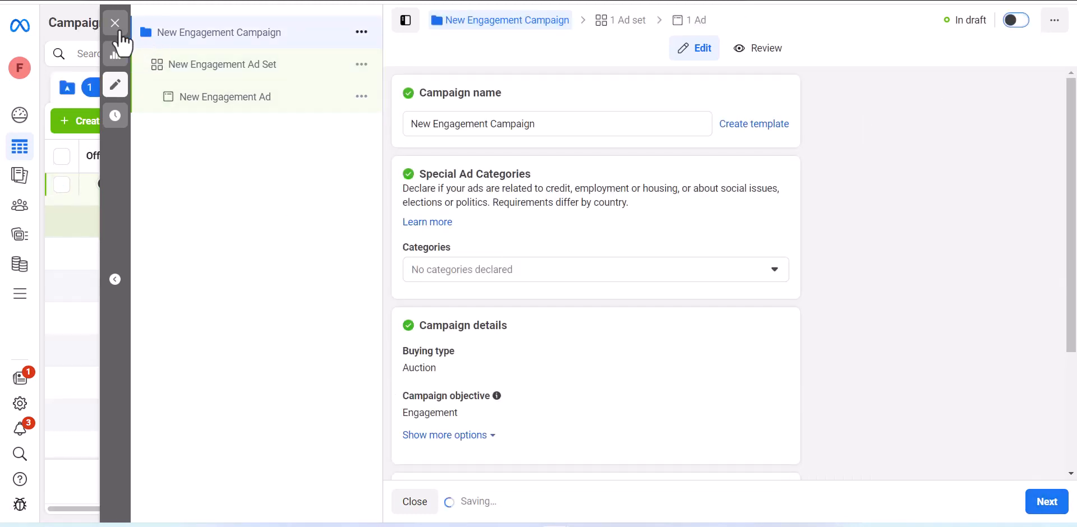
{"action": "left_click", "coordinate": [119, 32]}
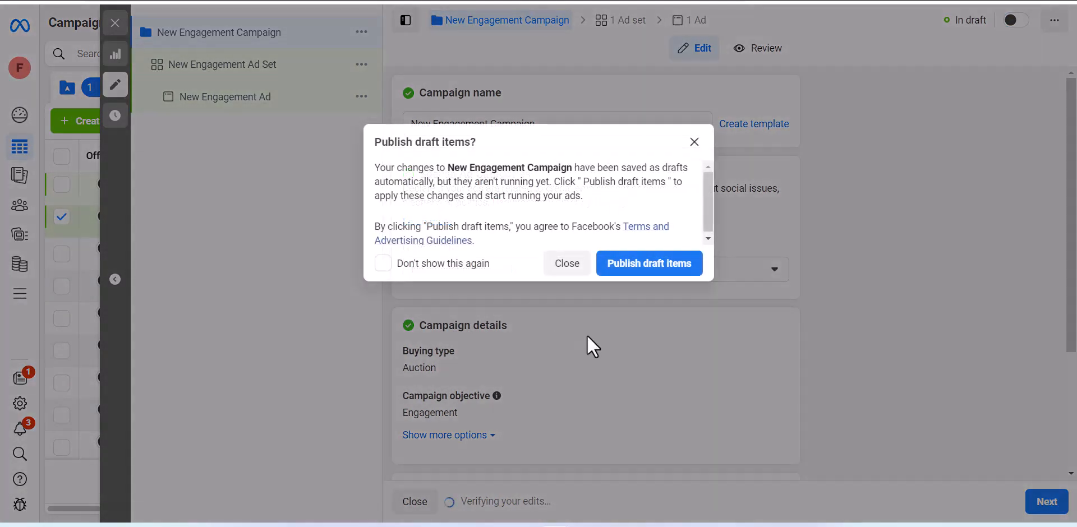
{"action": "left_click", "coordinate": [568, 269]}
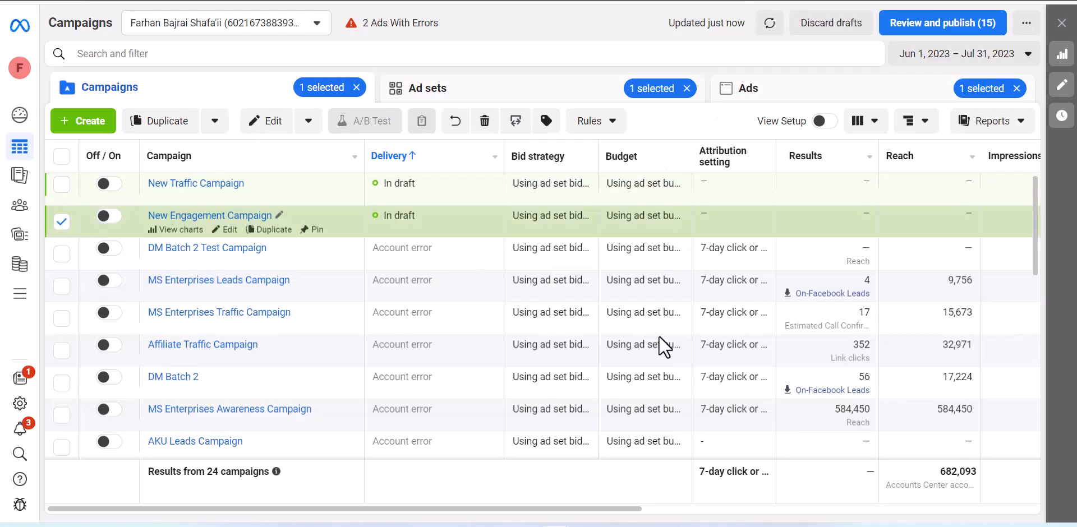
Step: Open the digital marketer's own website in a new browser tab and inspect it with Meta Pixel Helper
{"action": "key", "text": "ctrl+t"}
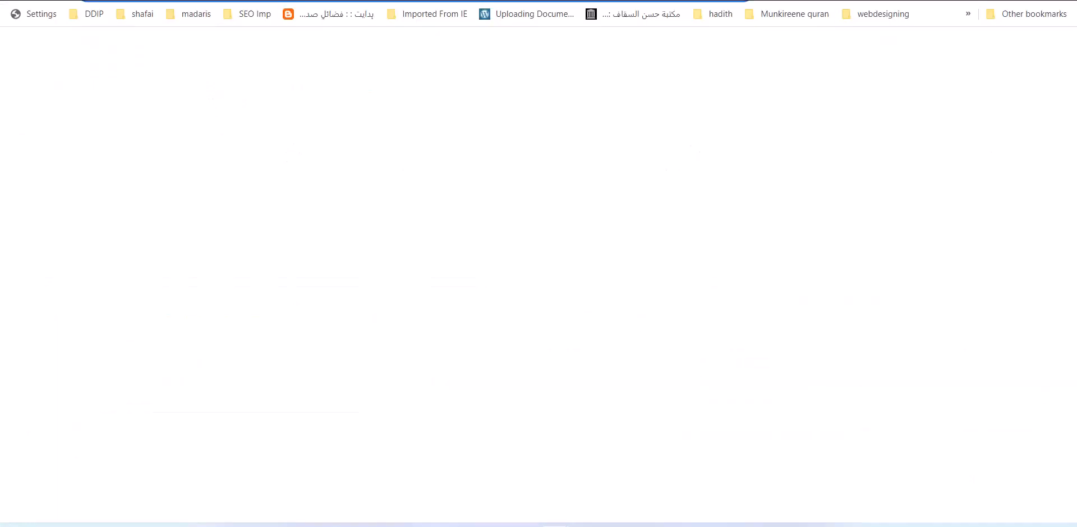
{"action": "type", "text": "farhan"}
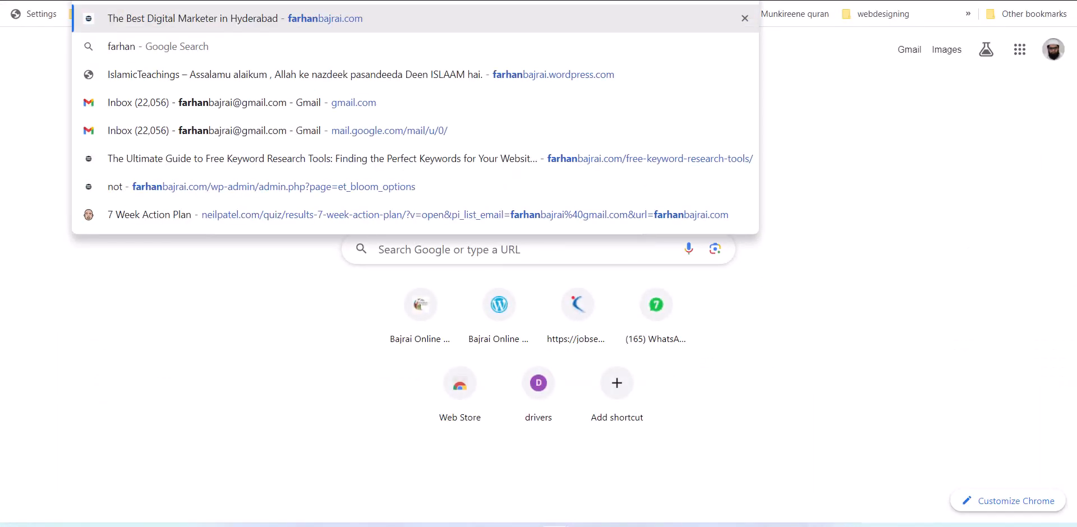
{"action": "key", "text": "Return"}
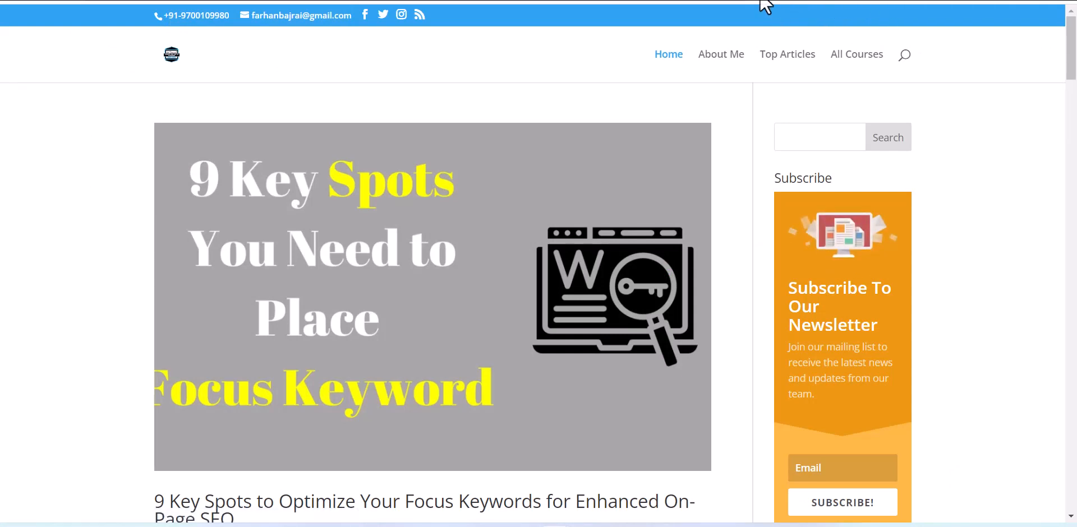
{"action": "left_click", "coordinate": [841, 1]}
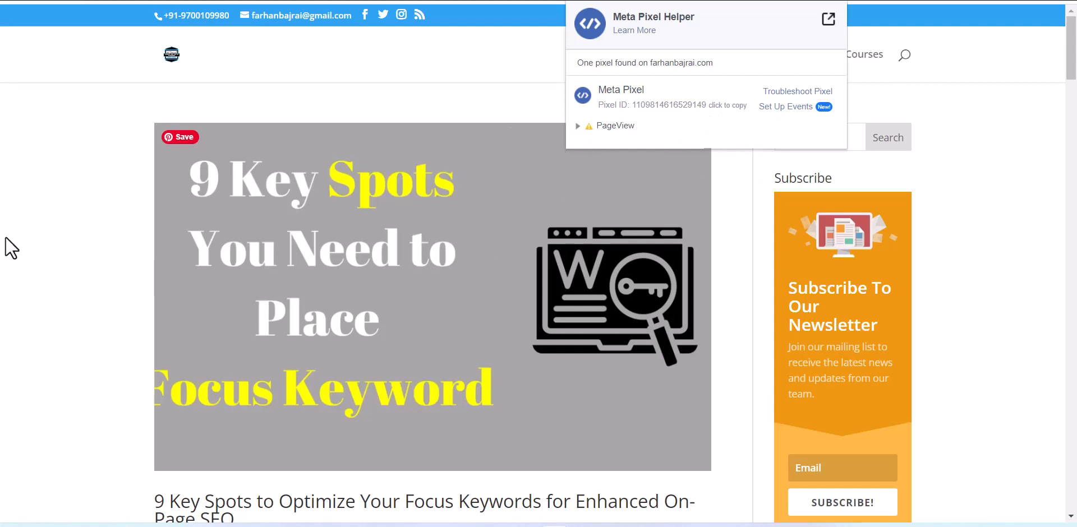
{"action": "scroll", "coordinate": [15, 235], "scroll_direction": "down", "scroll_amount": 15}
{"action": "scroll", "coordinate": [15, 235], "scroll_direction": "up", "scroll_amount": 8}
{"action": "scroll", "coordinate": [15, 234], "scroll_direction": "down", "scroll_amount": 8}
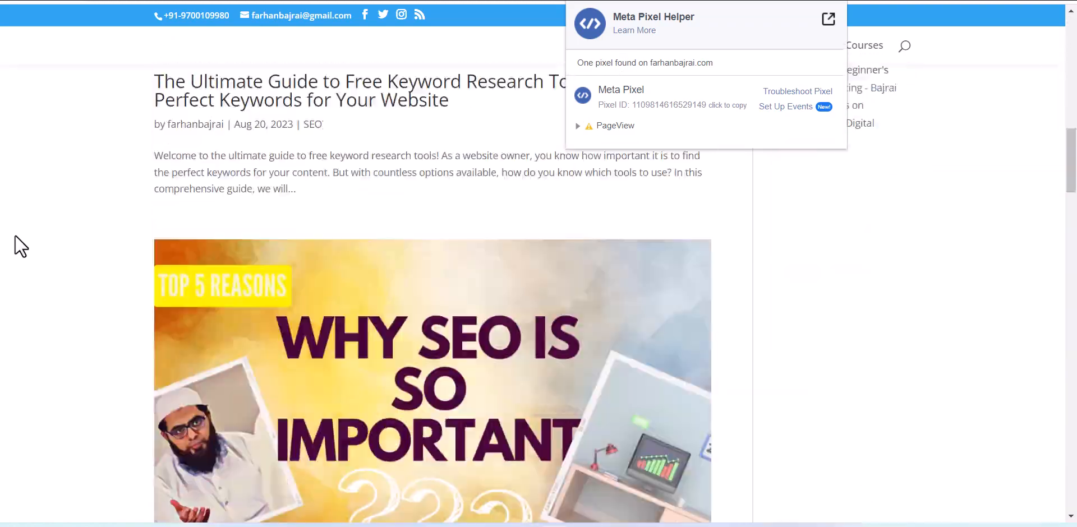
{"action": "scroll", "coordinate": [15, 235], "scroll_direction": "up", "scroll_amount": 10}
{"action": "scroll", "coordinate": [15, 234], "scroll_direction": "down", "scroll_amount": 5}
{"action": "scroll", "coordinate": [15, 235], "scroll_direction": "up", "scroll_amount": 5}
{"action": "scroll", "coordinate": [16, 236], "scroll_direction": "down", "scroll_amount": 8}
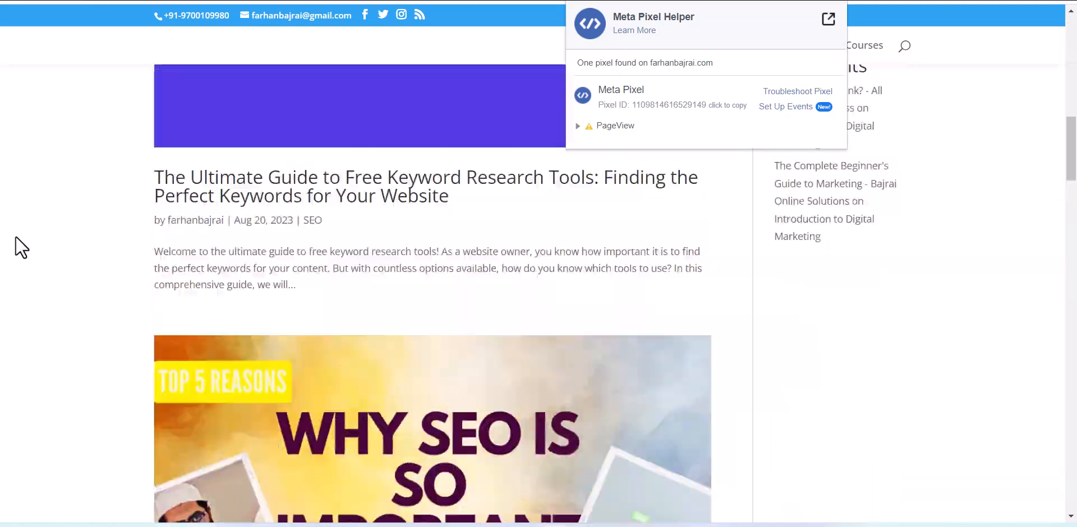
{"action": "scroll", "coordinate": [16, 237], "scroll_direction": "down", "scroll_amount": 1}
{"action": "scroll", "coordinate": [16, 236], "scroll_direction": "up", "scroll_amount": 6}
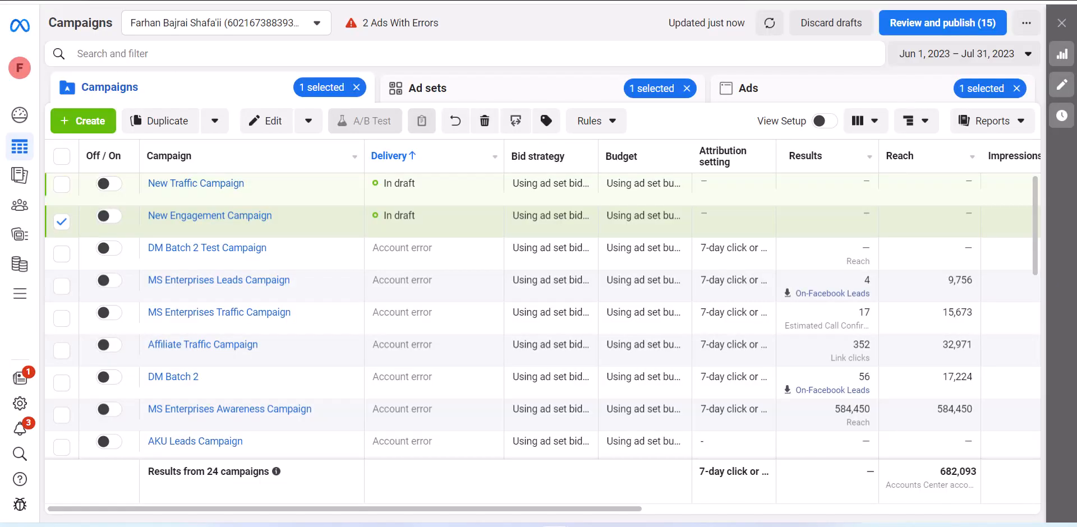
Step: Return to Ads Manager and switch from the current business account to the personal account
{"action": "mouse_move", "coordinate": [20, 233]}
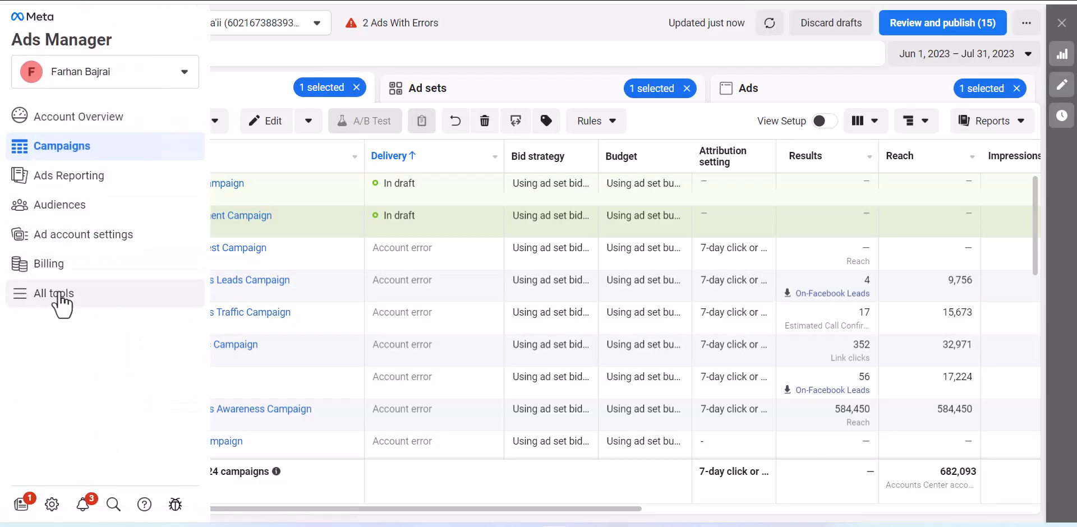
{"action": "left_click", "coordinate": [92, 80]}
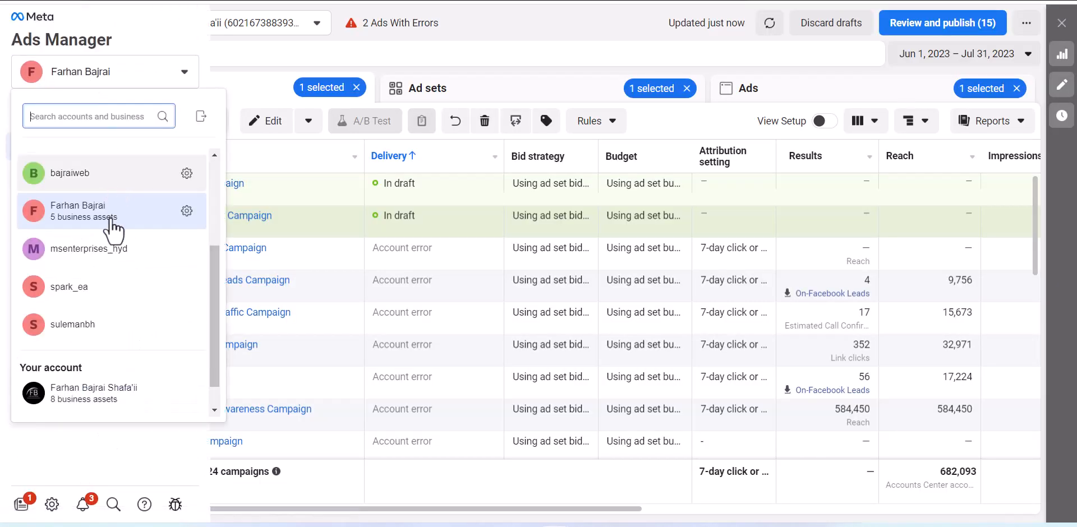
{"action": "scroll", "coordinate": [111, 220], "scroll_direction": "down", "scroll_amount": 2}
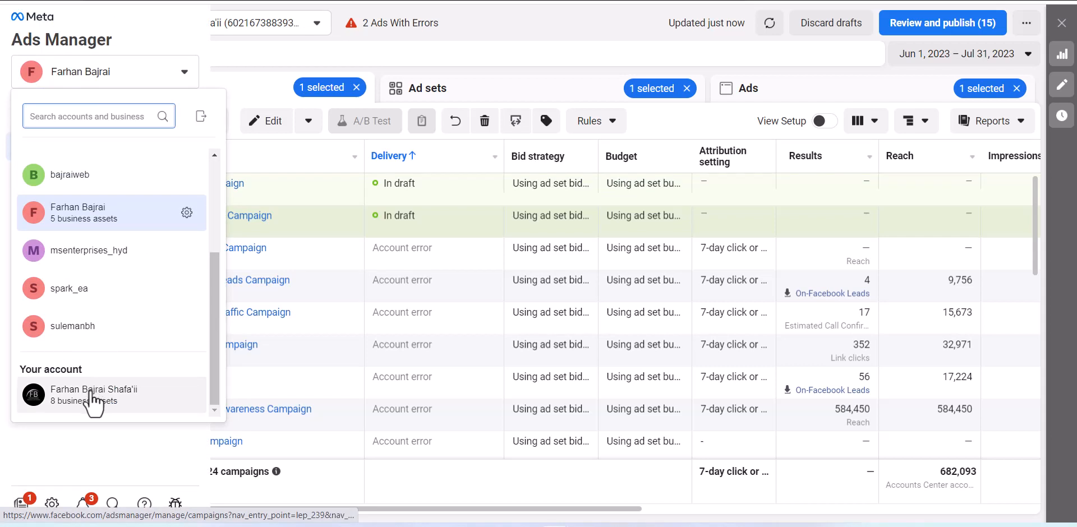
{"action": "left_click", "coordinate": [93, 400]}
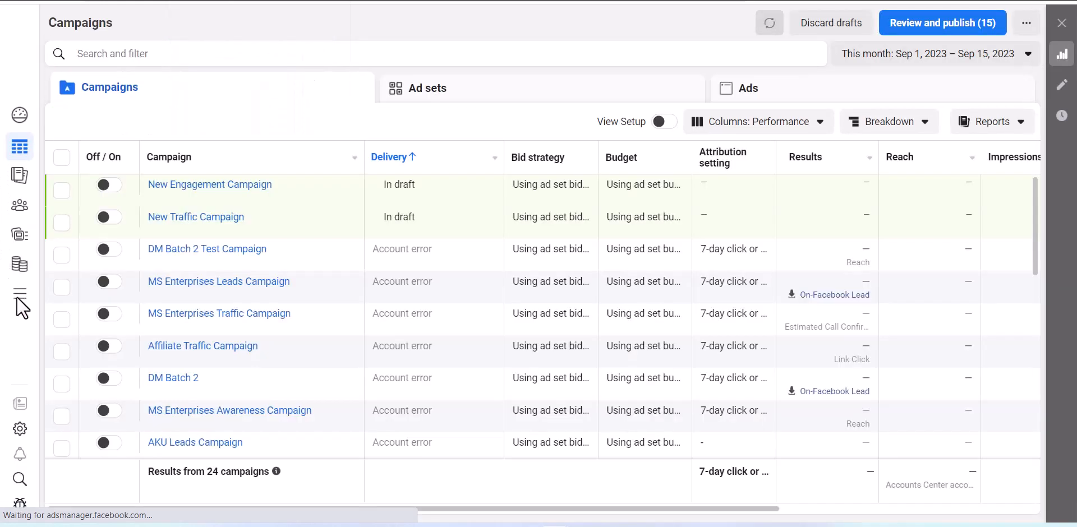
Step: Open Events Manager from Ads Manager, continue as the personal account, and show its data sources
{"action": "mouse_move", "coordinate": [19, 308]}
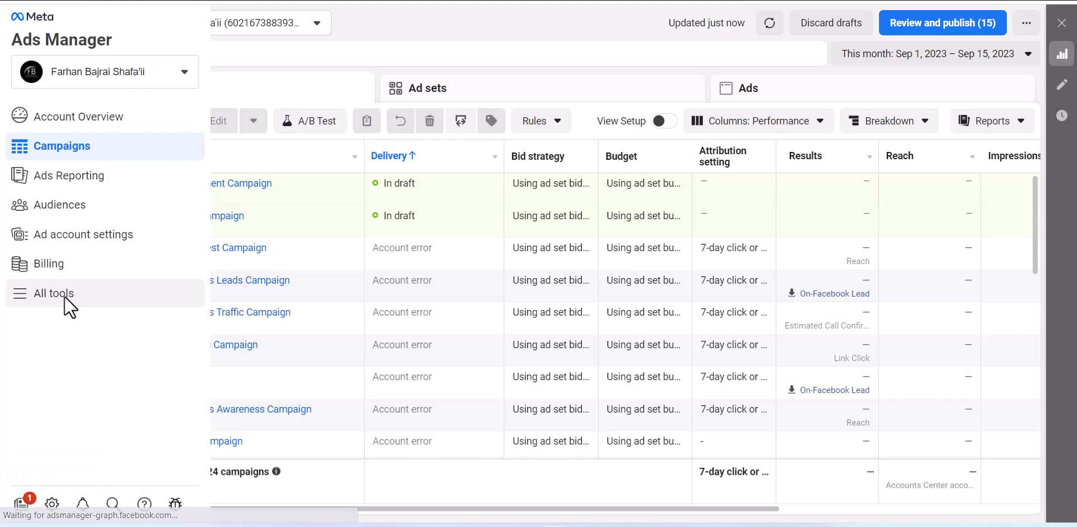
{"action": "left_click", "coordinate": [42, 293]}
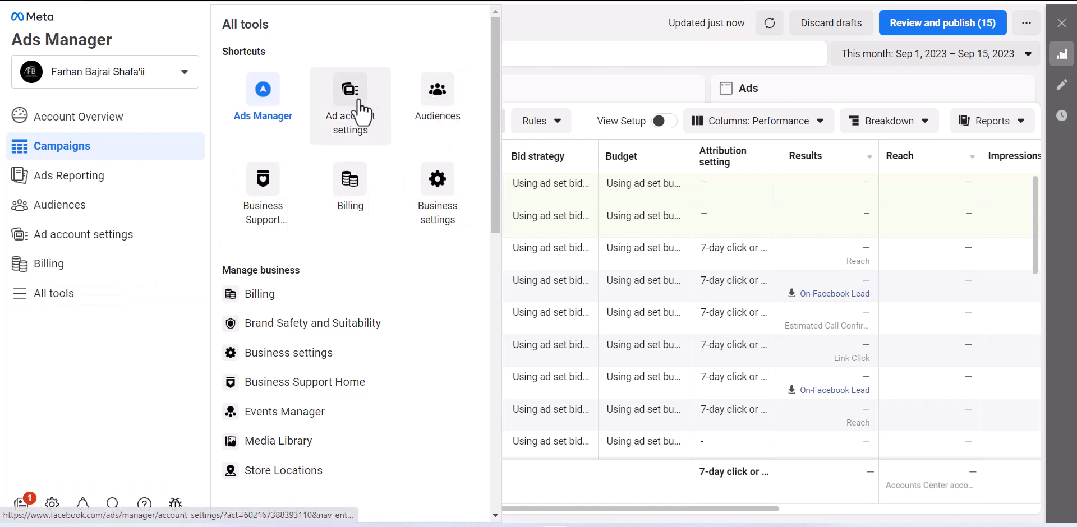
{"action": "left_click", "coordinate": [271, 413]}
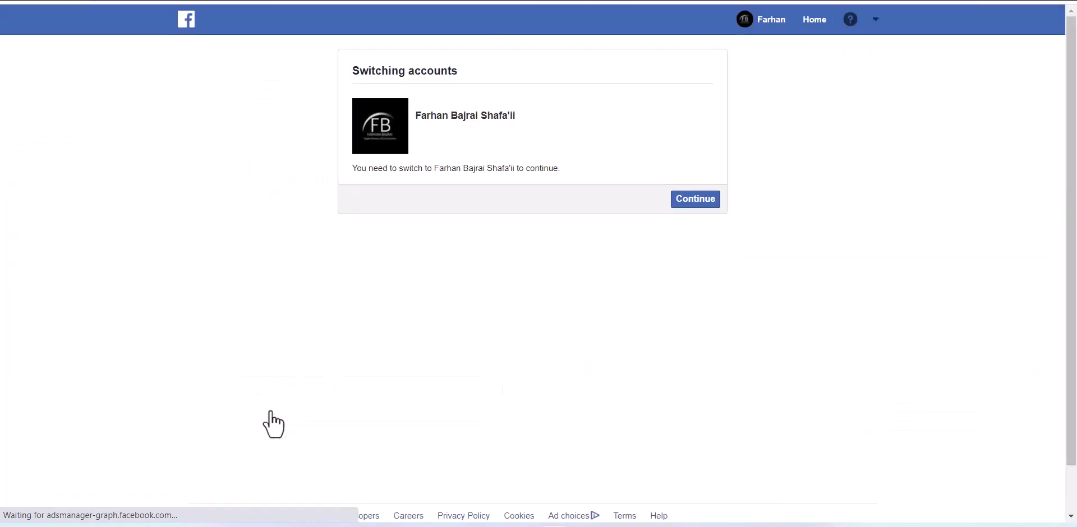
{"action": "left_click", "coordinate": [694, 201]}
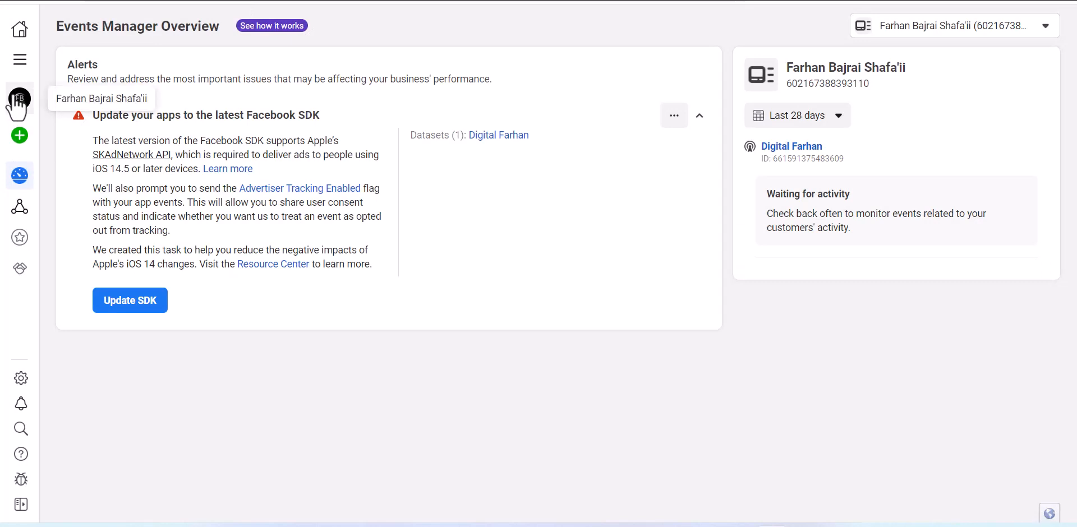
{"action": "mouse_move", "coordinate": [19, 219]}
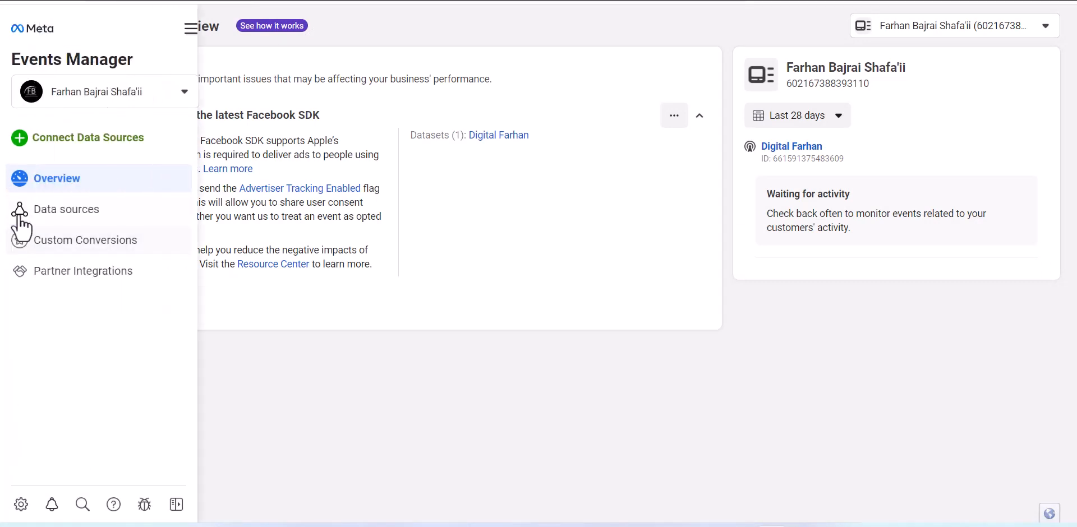
{"action": "left_click", "coordinate": [79, 205]}
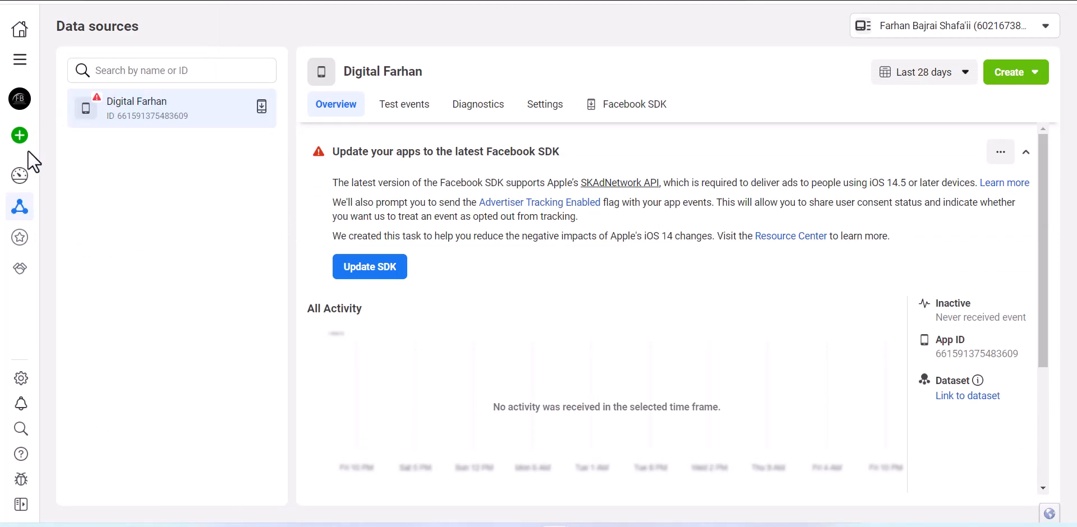
Step: Inspect the Meta Pixel and its PageView event on the digital marketer's website with Meta Pixel Helper
{"action": "mouse_move", "coordinate": [20, 235]}
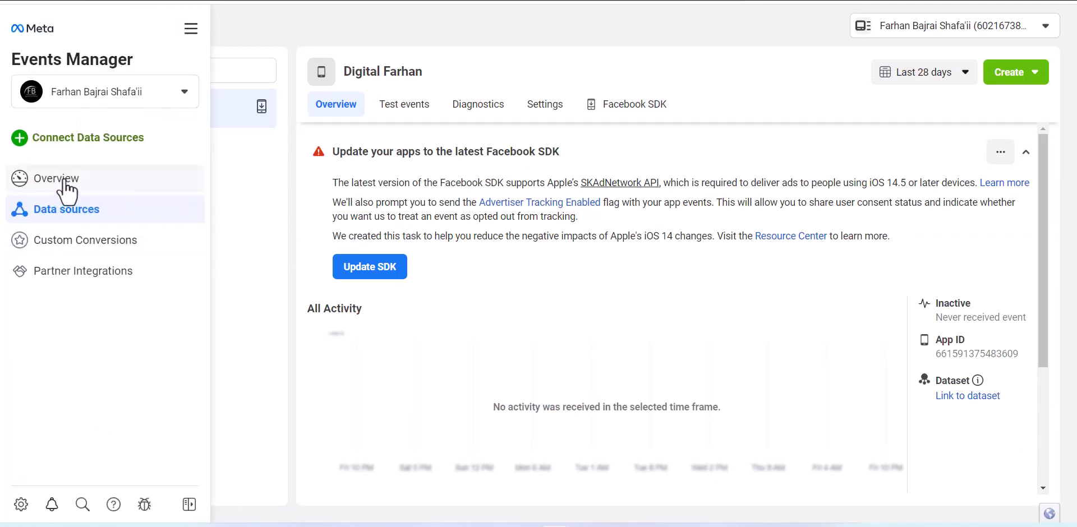
{"action": "left_click", "coordinate": [123, 85]}
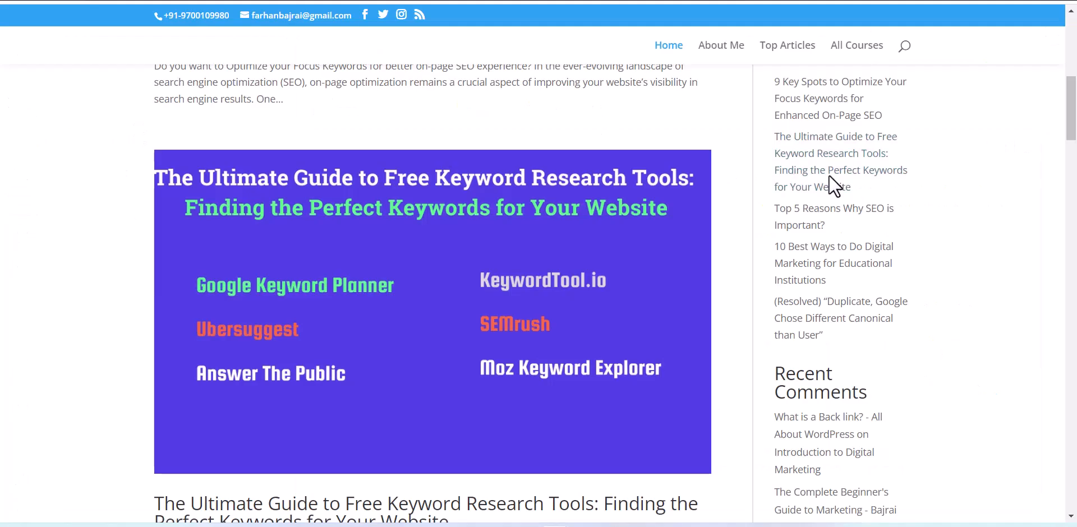
{"action": "left_click", "coordinate": [844, 5]}
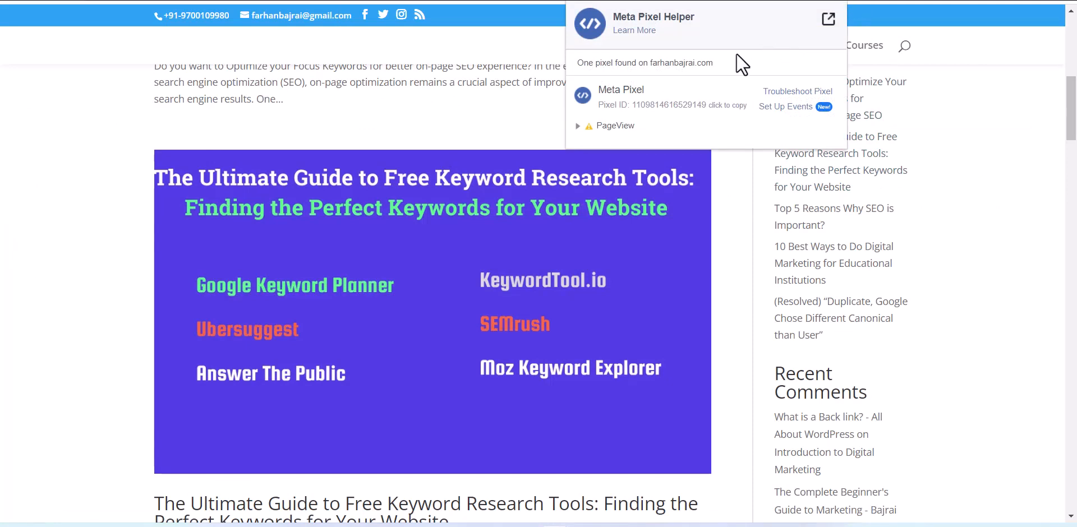
{"action": "left_click", "coordinate": [577, 126]}
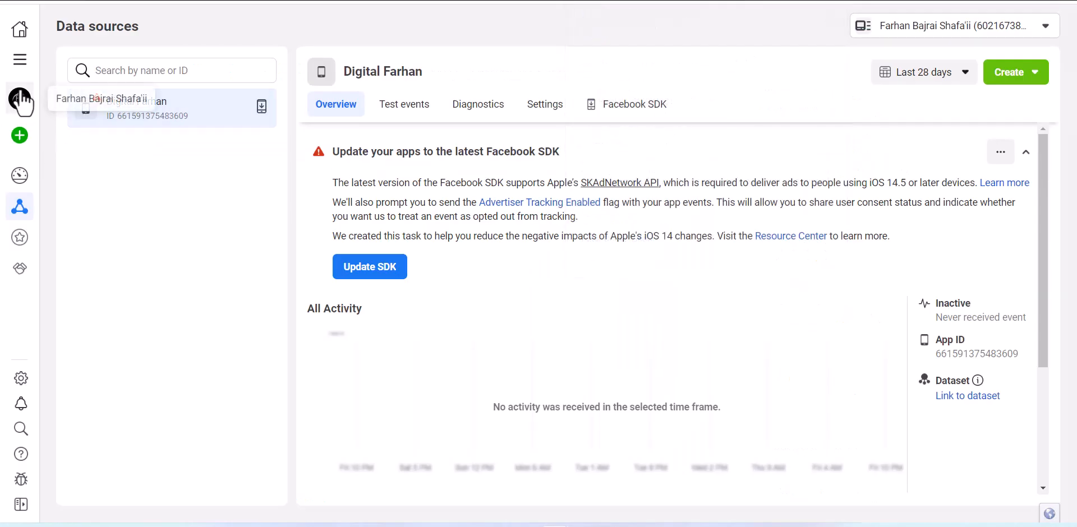
Step: Return to Events Manager and switch from the personal account to the digital marketer's business account with 5 business assets
{"action": "left_click", "coordinate": [27, 65]}
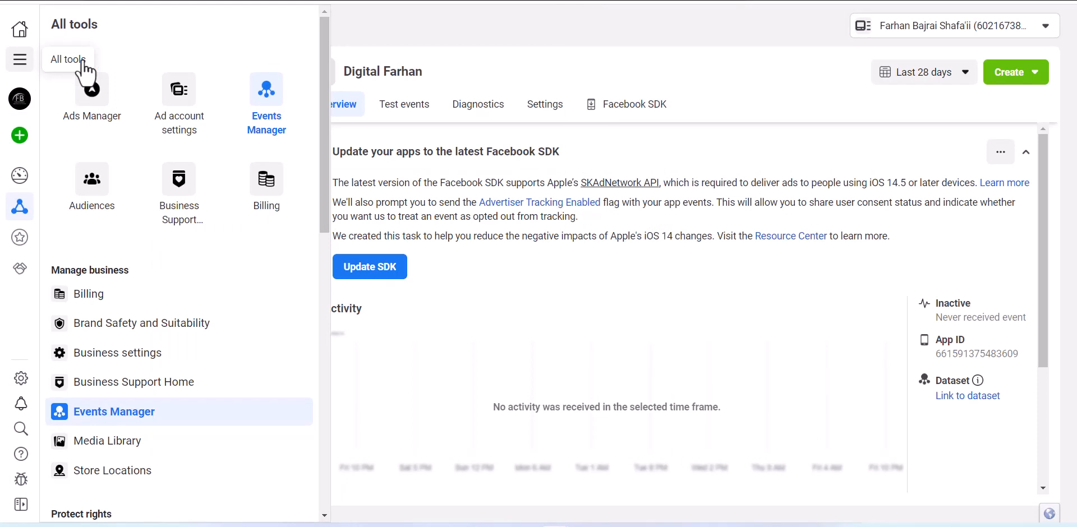
{"action": "left_click", "coordinate": [459, 366]}
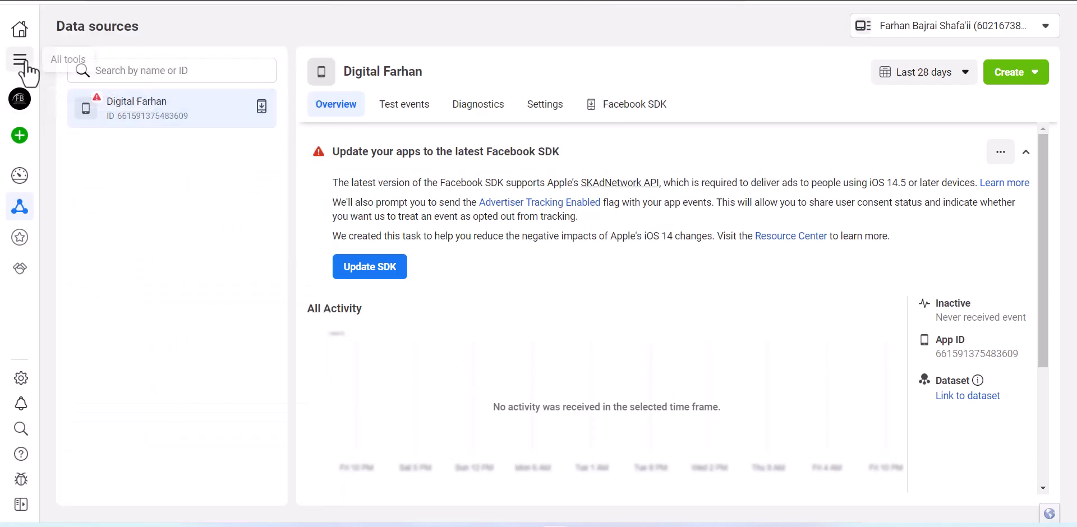
{"action": "mouse_move", "coordinate": [15, 216]}
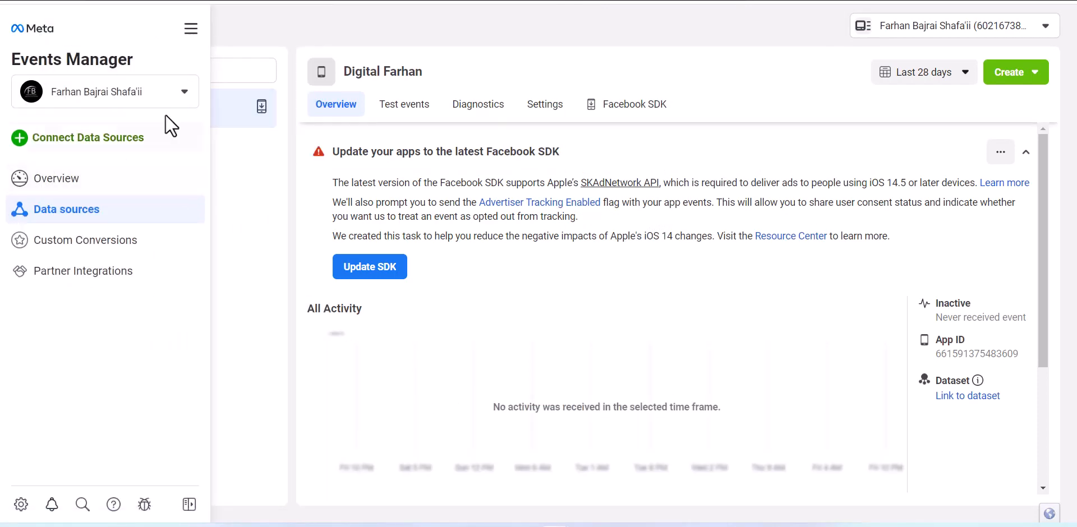
{"action": "left_click", "coordinate": [163, 91]}
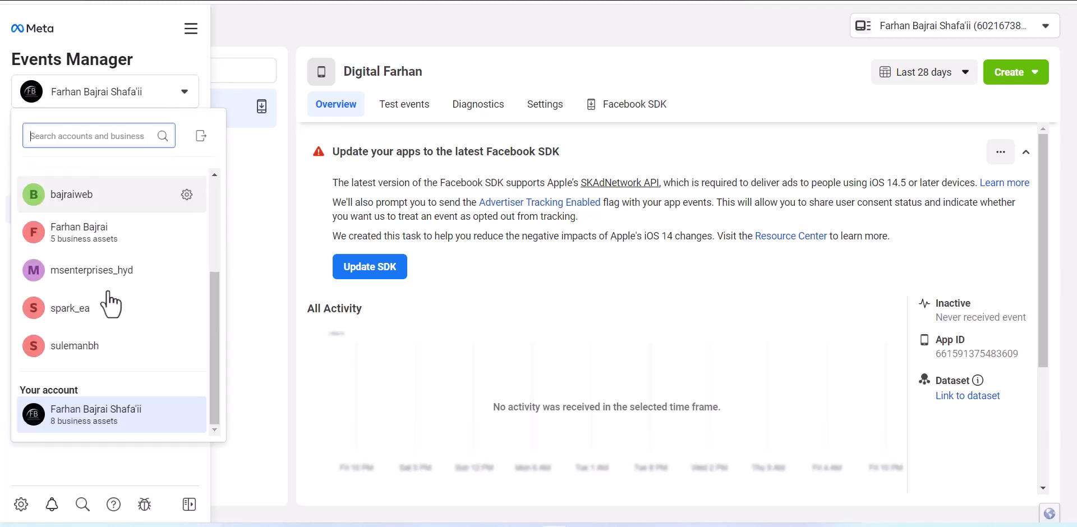
{"action": "left_click", "coordinate": [79, 242]}
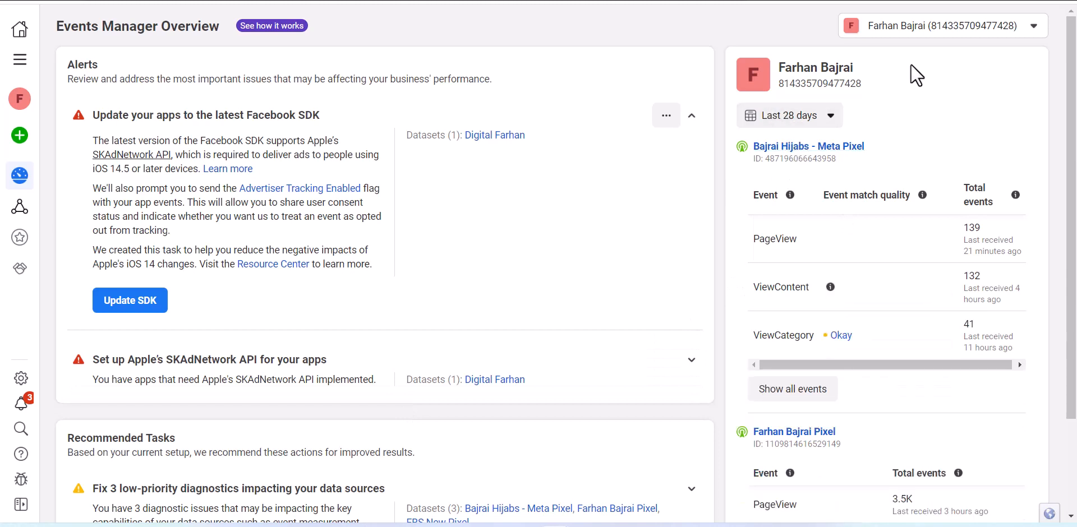
Step: Review the business account's selectable assets and collapse the alert about updating apps to the latest Facebook SDK
{"action": "left_click", "coordinate": [927, 26]}
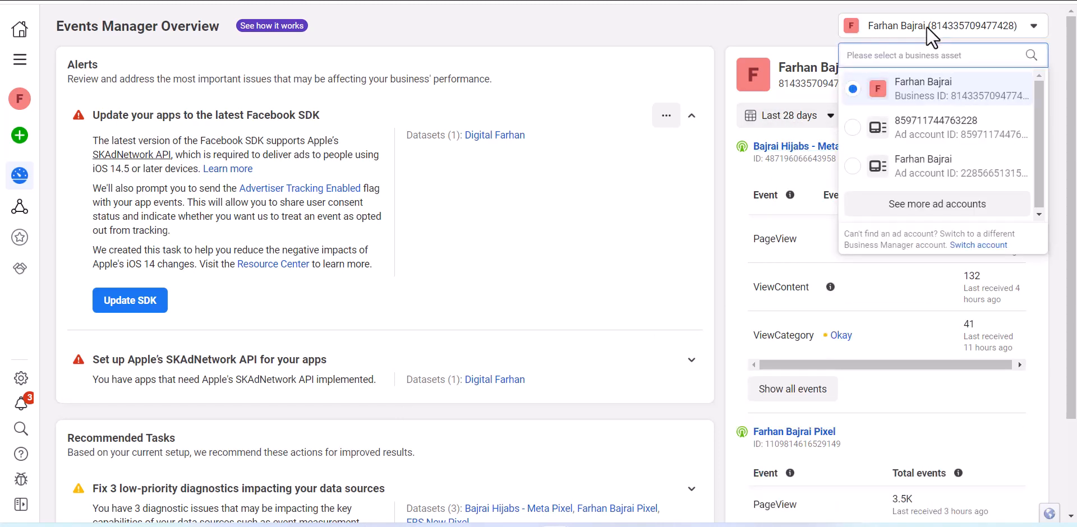
{"action": "scroll", "coordinate": [947, 125], "scroll_direction": "down", "scroll_amount": 1}
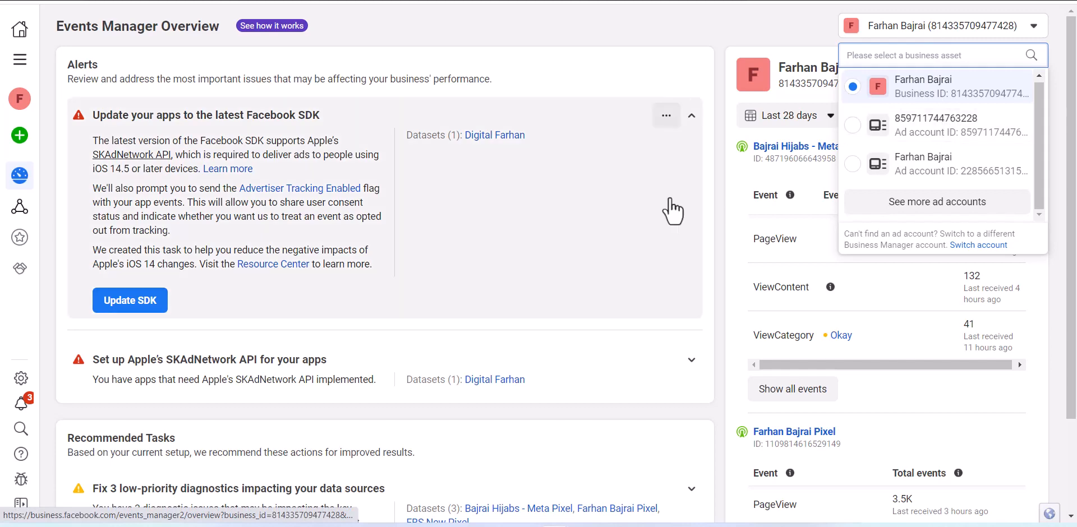
{"action": "left_click", "coordinate": [673, 211]}
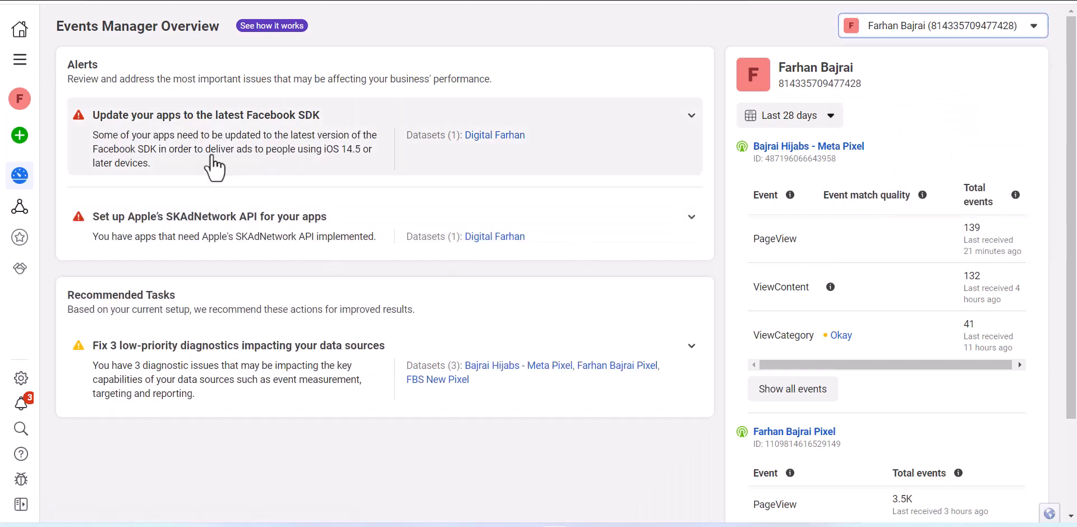
Step: Compare the ID of the digital marketer's website pixel in Events Manager with the pixel ID shown by Meta Pixel Helper
{"action": "scroll", "coordinate": [725, 285], "scroll_direction": "down", "scroll_amount": 2}
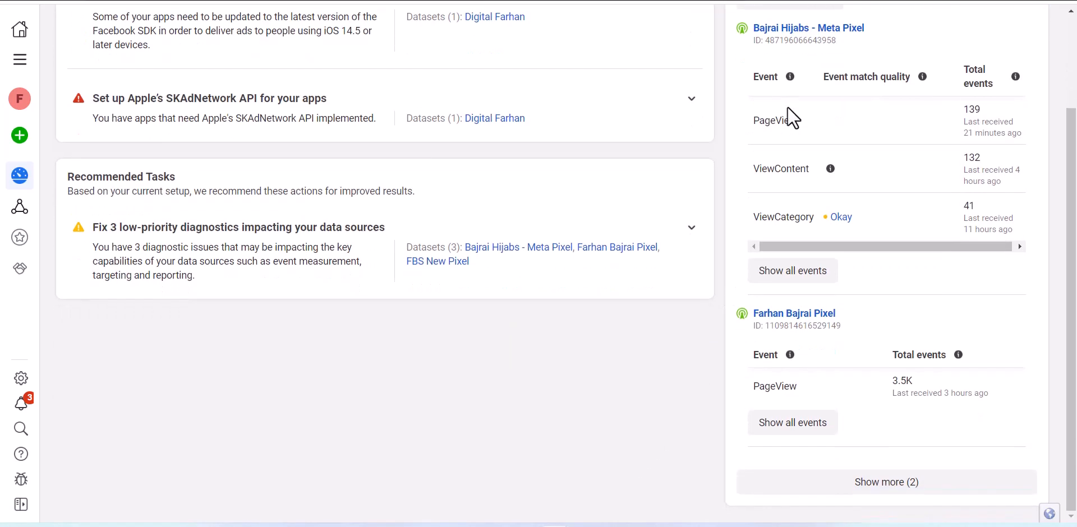
{"action": "double_click", "coordinate": [787, 324]}
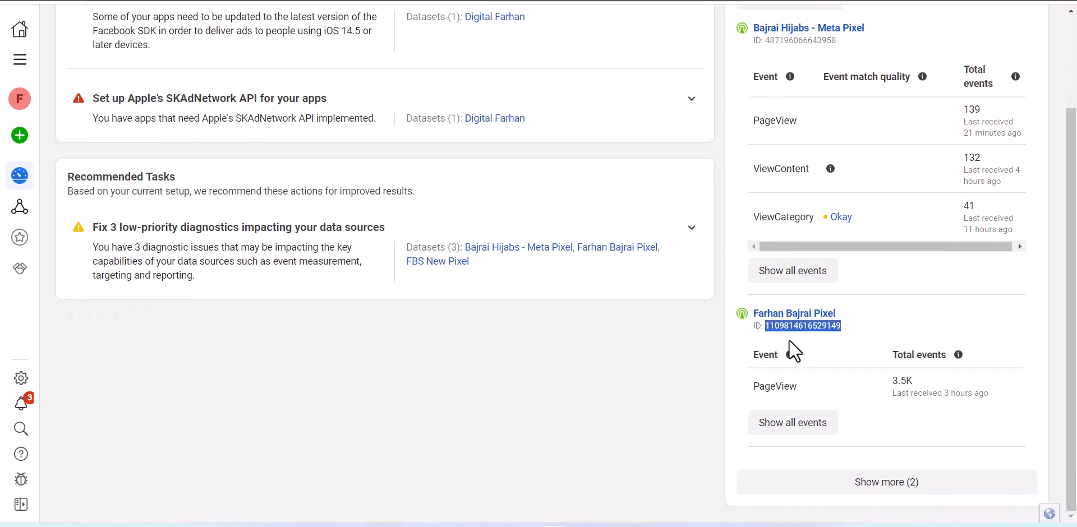
{"action": "left_click", "coordinate": [730, 1]}
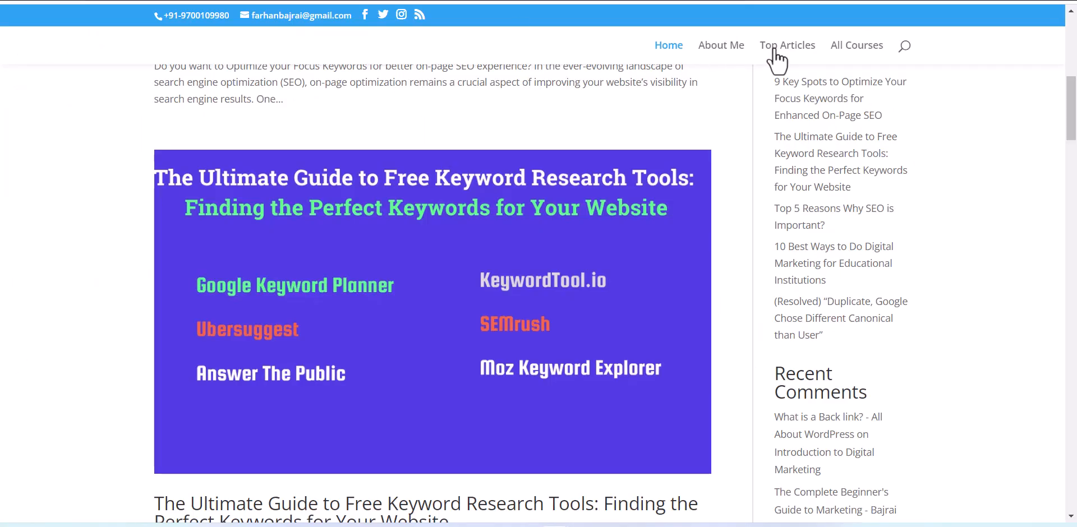
{"action": "left_click", "coordinate": [841, 1]}
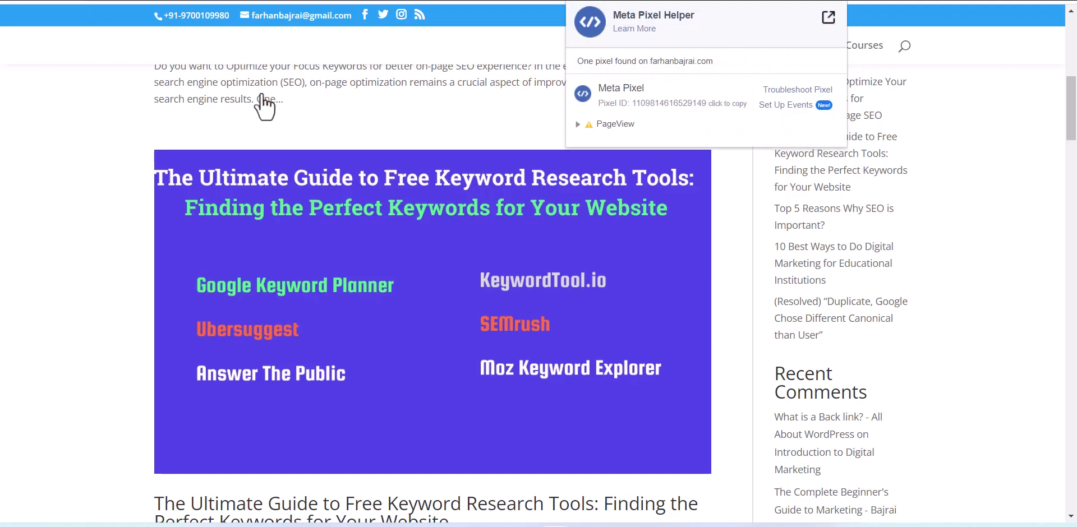
{"action": "left_click", "coordinate": [236, 1]}
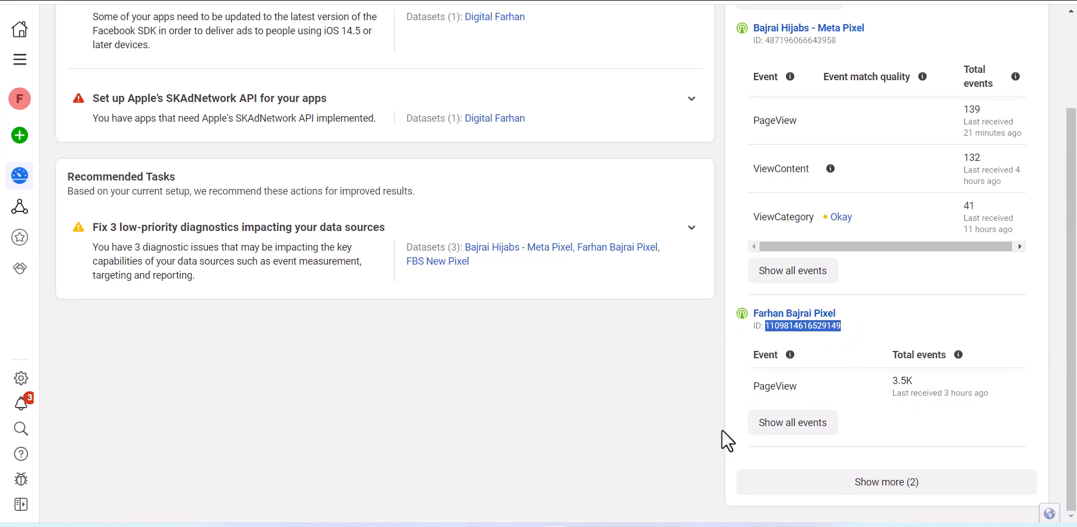
Step: Review the total events and the full event list of the digital marketer's website pixel, and close the list
{"action": "left_click", "coordinate": [903, 387]}
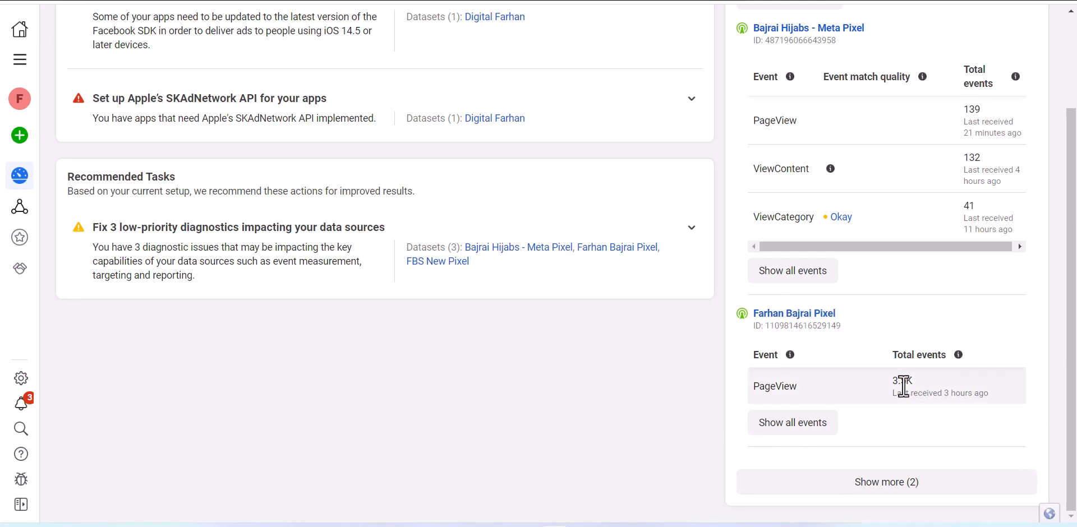
{"action": "left_click", "coordinate": [810, 424]}
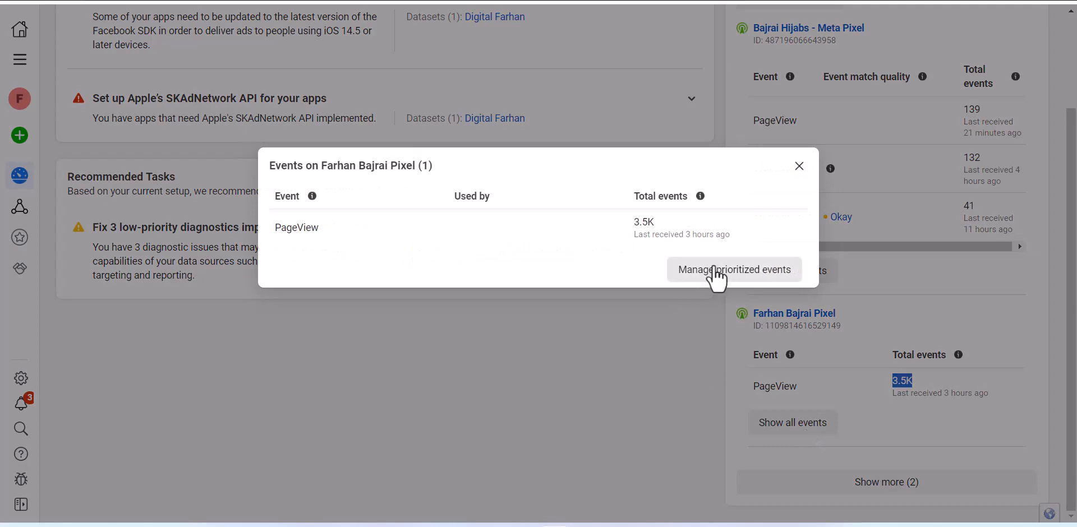
{"action": "mouse_move", "coordinate": [700, 196]}
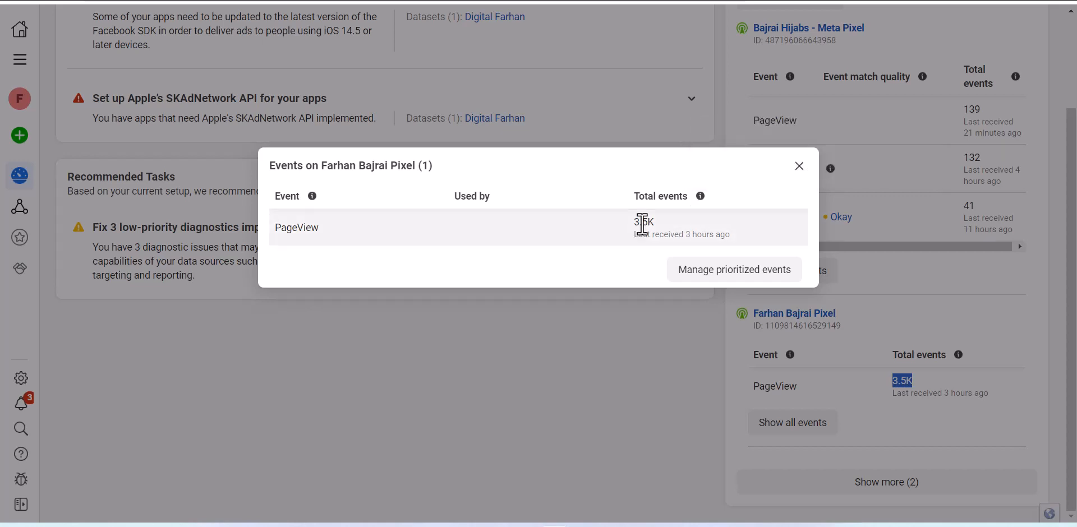
{"action": "left_click", "coordinate": [799, 166]}
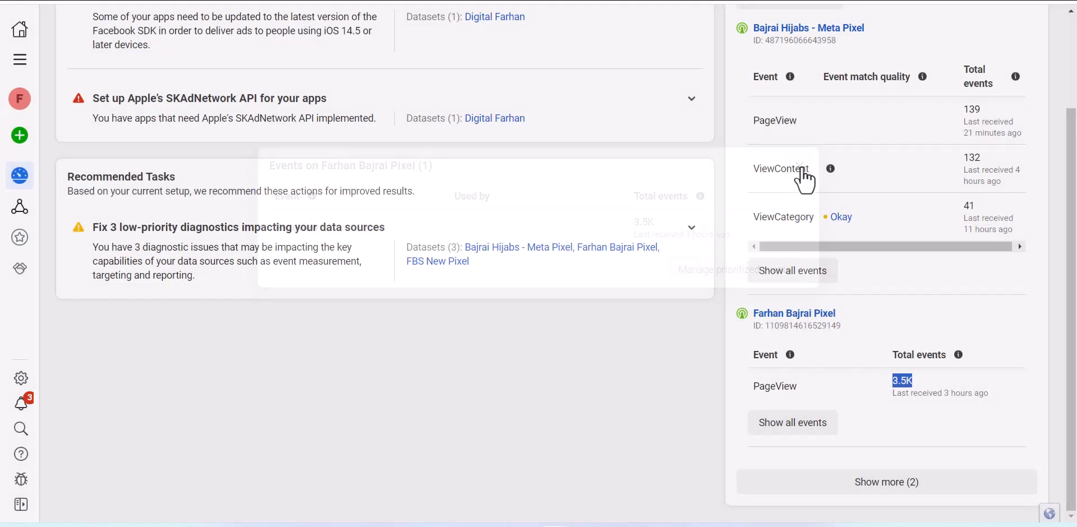
{"action": "scroll", "coordinate": [213, 440], "scroll_direction": "up", "scroll_amount": 2}
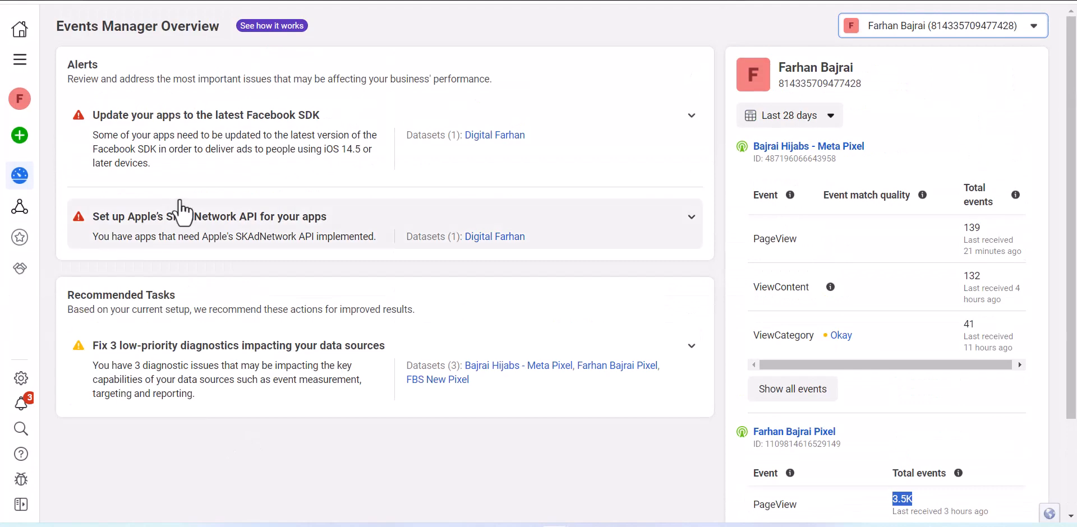